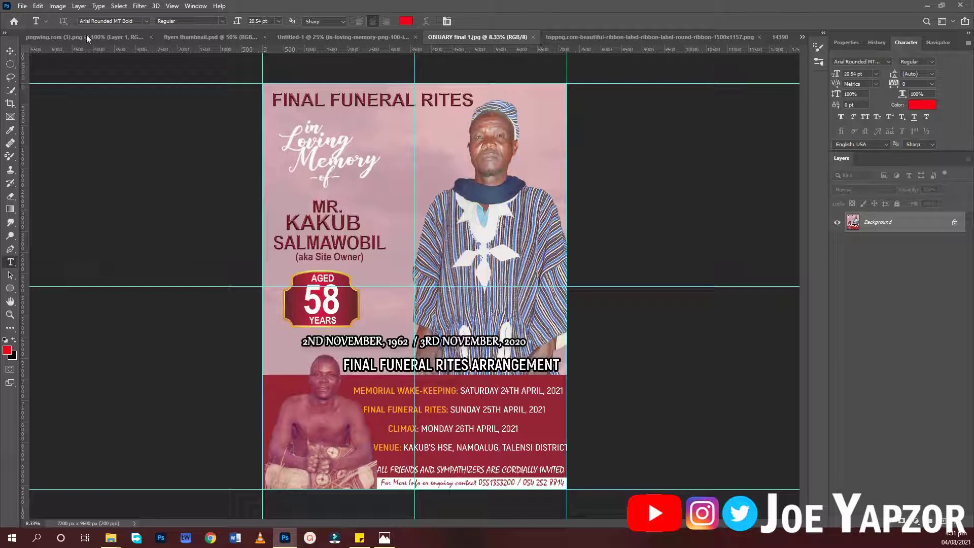
Create a new document 6 inches wide and 8 inches high at 300 pixels per inch
click(22, 6)
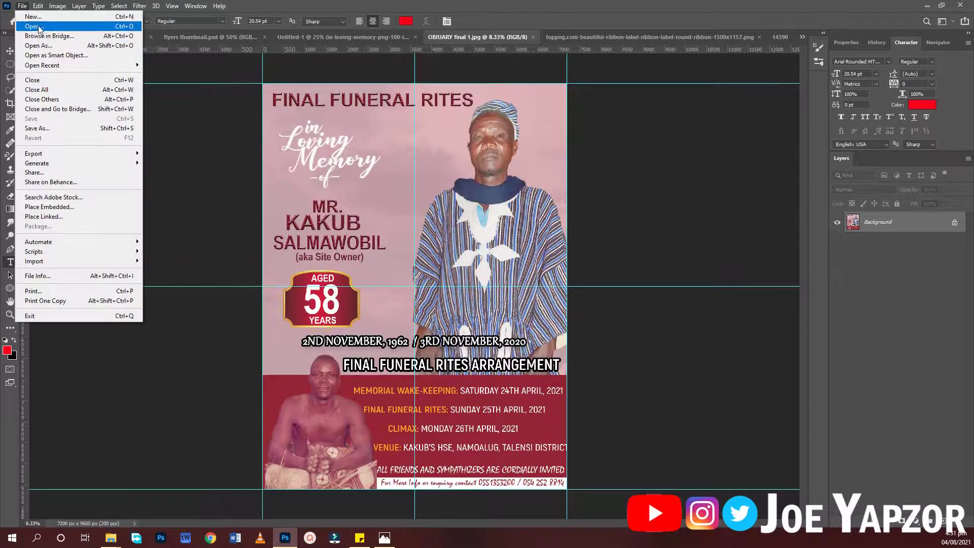
click(39, 18)
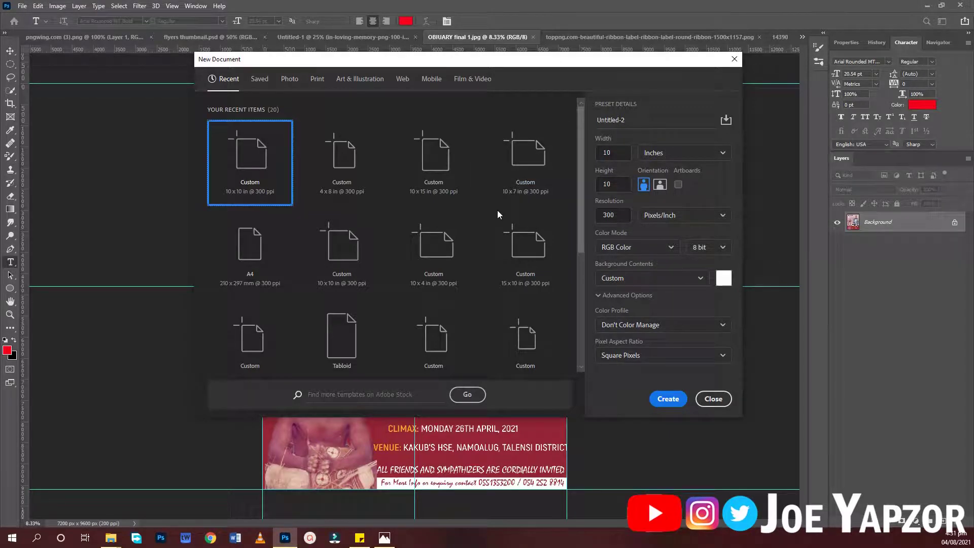
click(619, 154)
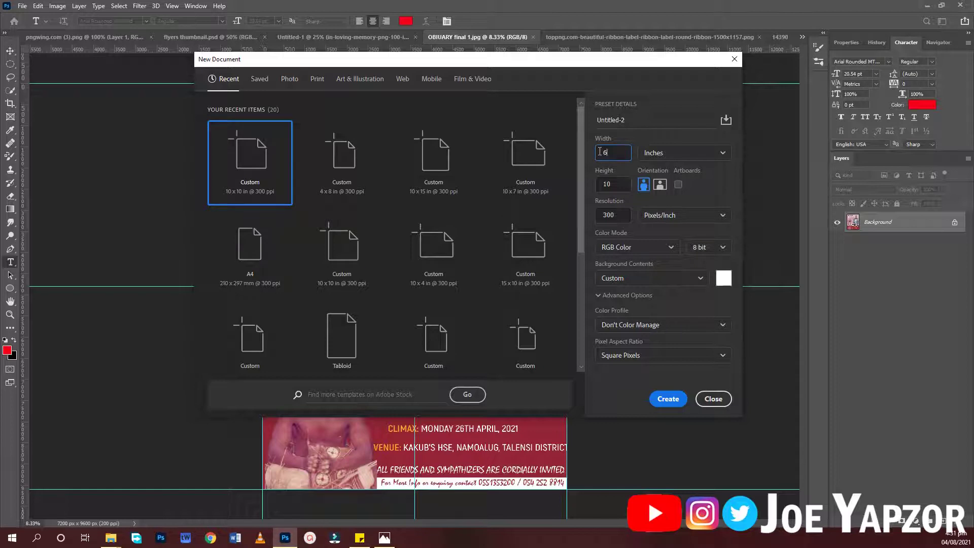
key(Tab)
text(96/12)
key(Return)
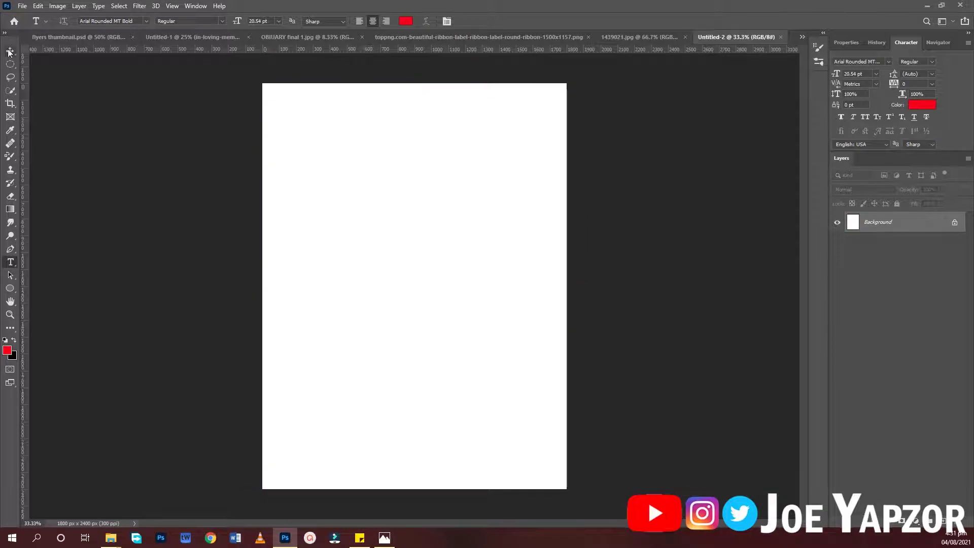
Check the new document's canvas size in different units without changing it
click(66, 5)
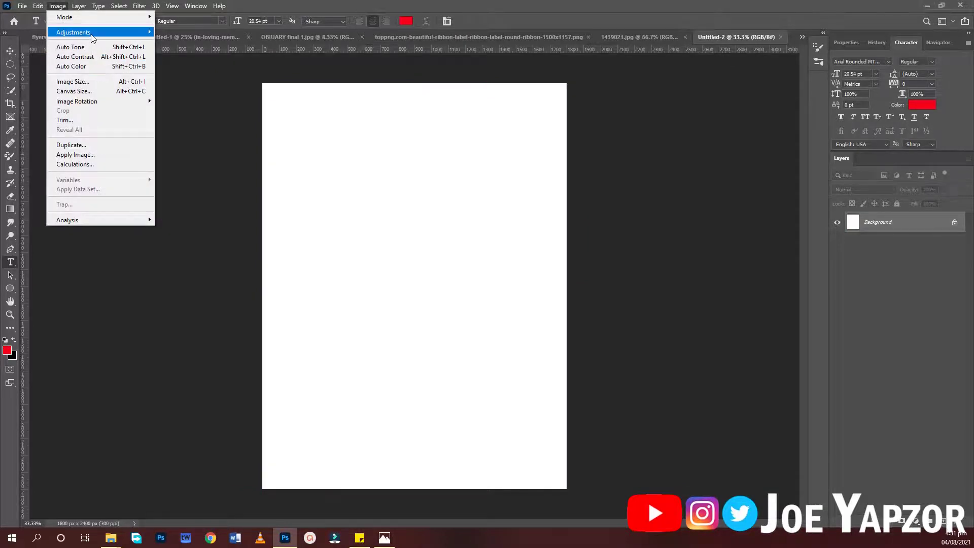
click(70, 6)
click(69, 6)
click(75, 91)
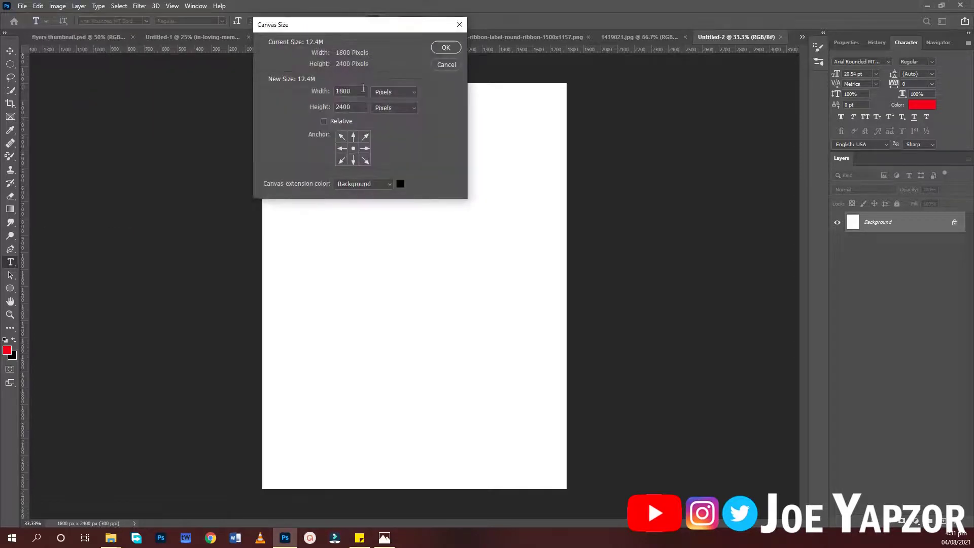
click(395, 96)
click(384, 102)
click(388, 94)
click(382, 118)
click(450, 66)
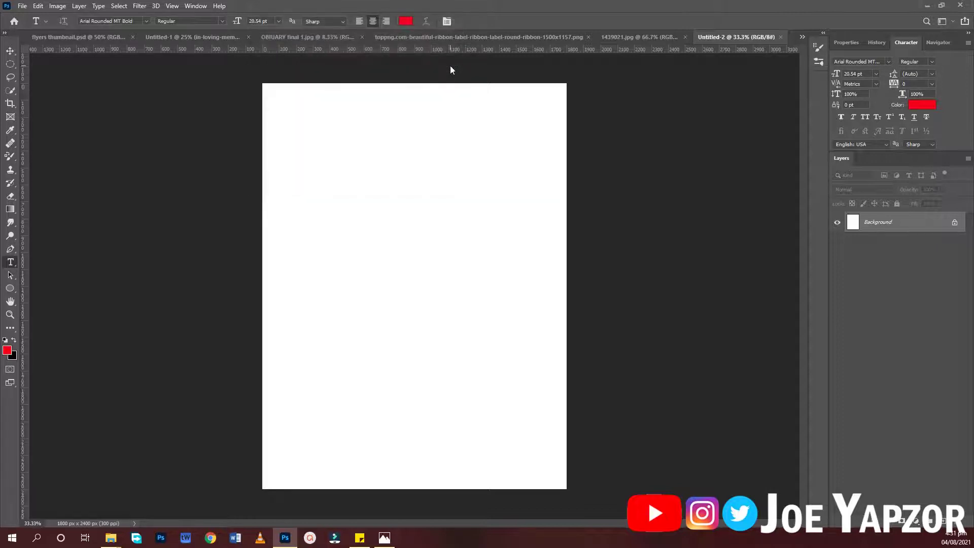
Try to move the cloud picture from 1439021.jpg into the blank Untitled-2 document
click(11, 51)
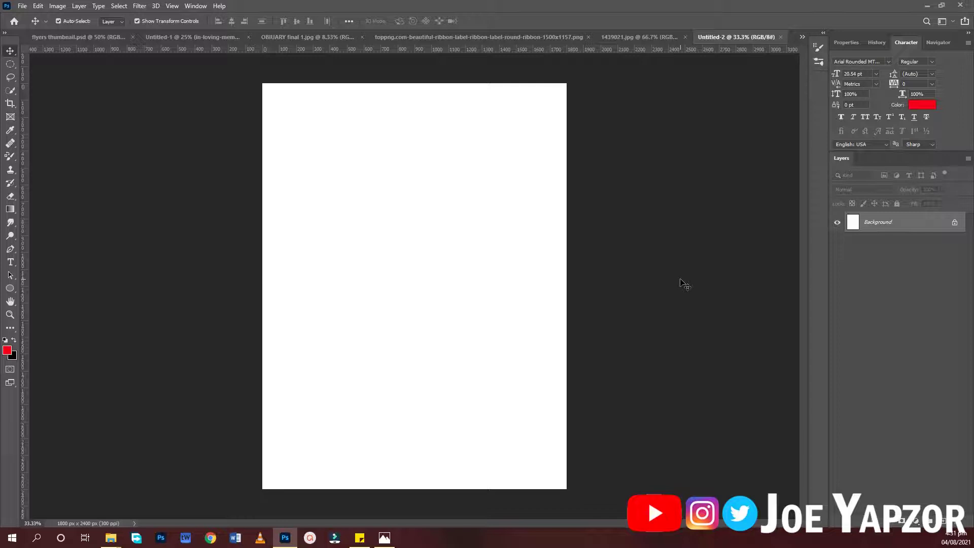
click(635, 35)
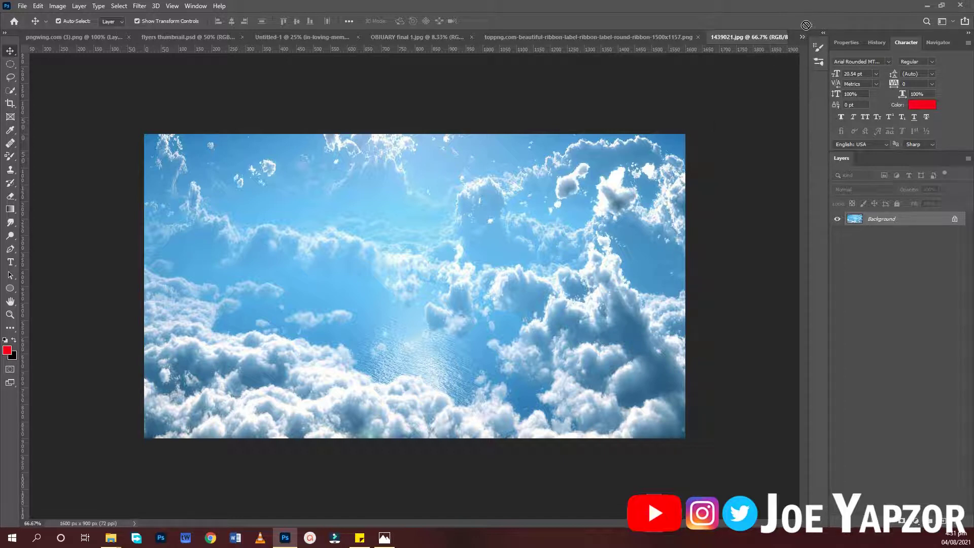
drag(771, 71, 589, 215)
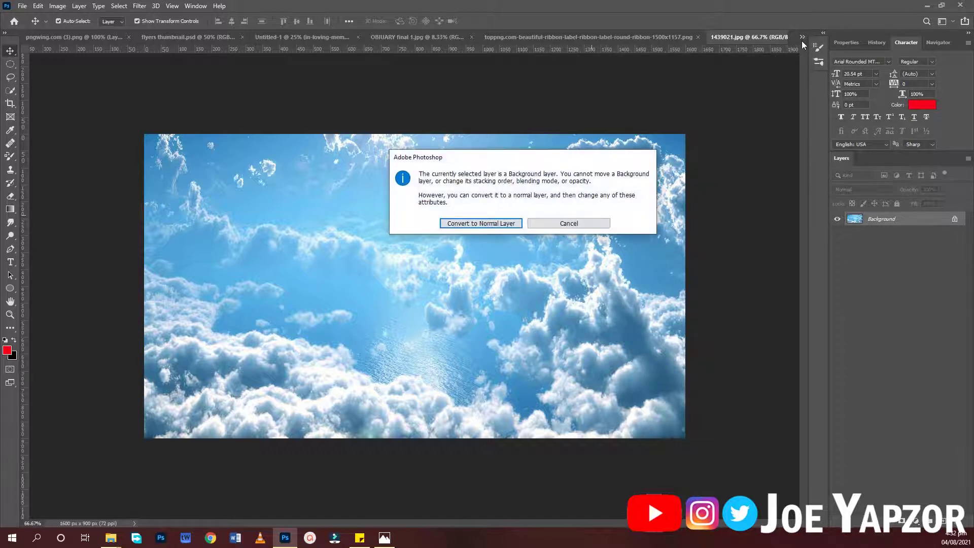
click(583, 224)
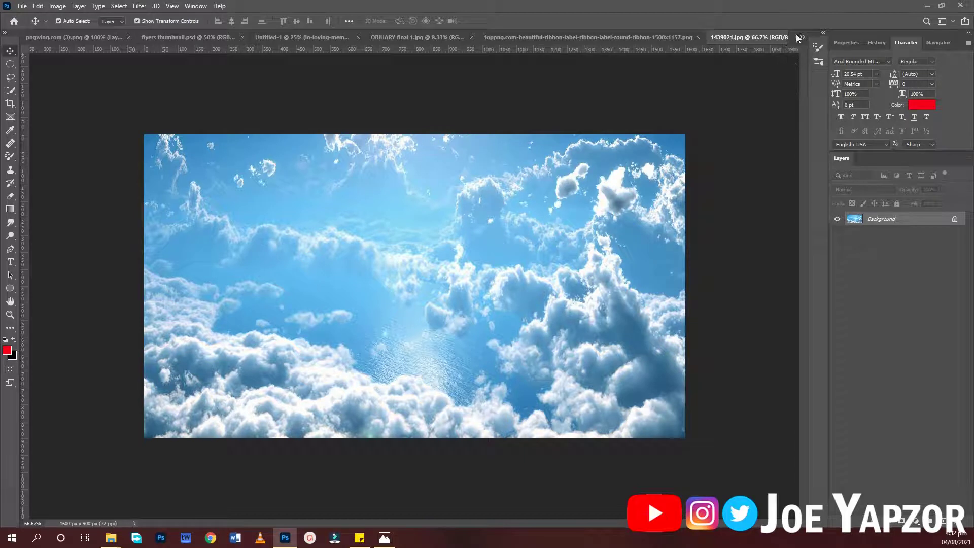
click(802, 37)
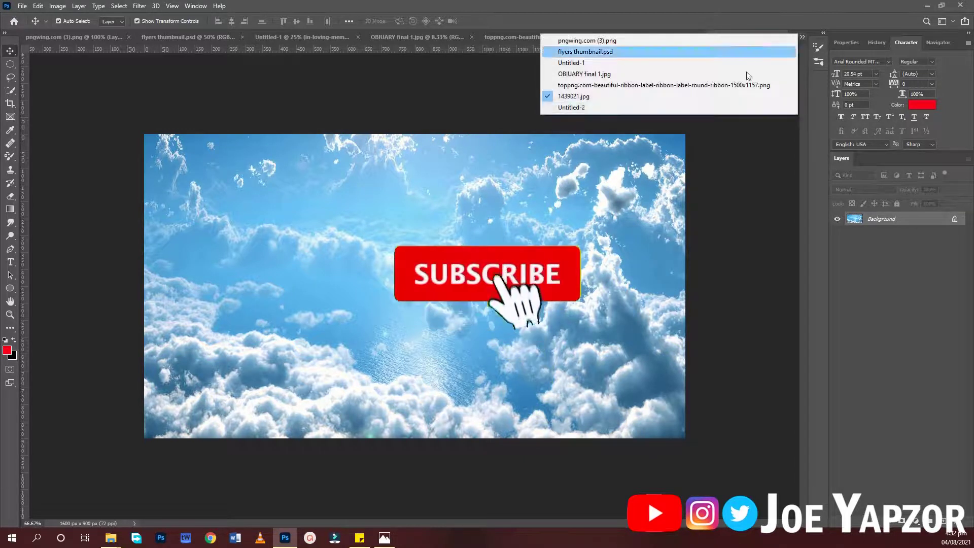
click(631, 107)
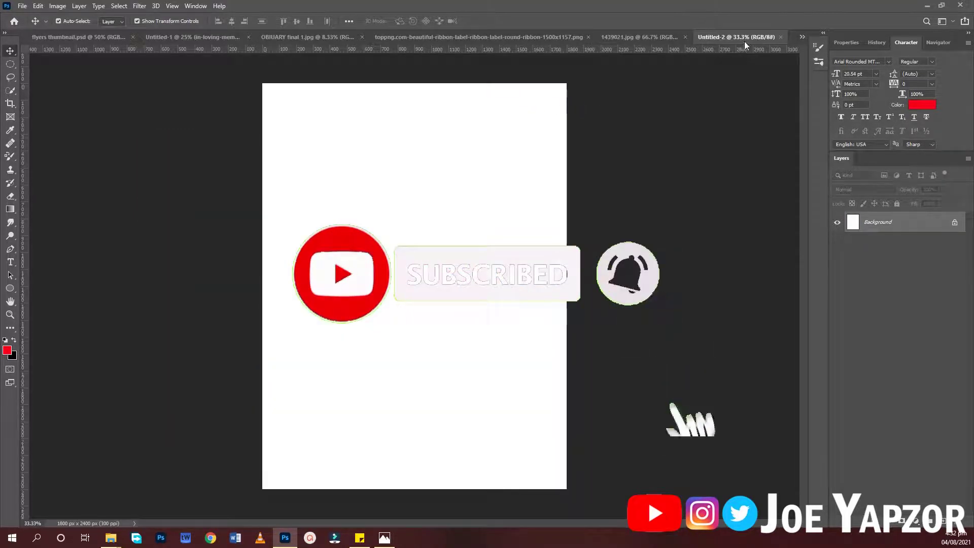
Bring the cloud picture from 1439021.jpg into the blank Untitled-2 document as a new layer
drag(744, 41, 376, 187)
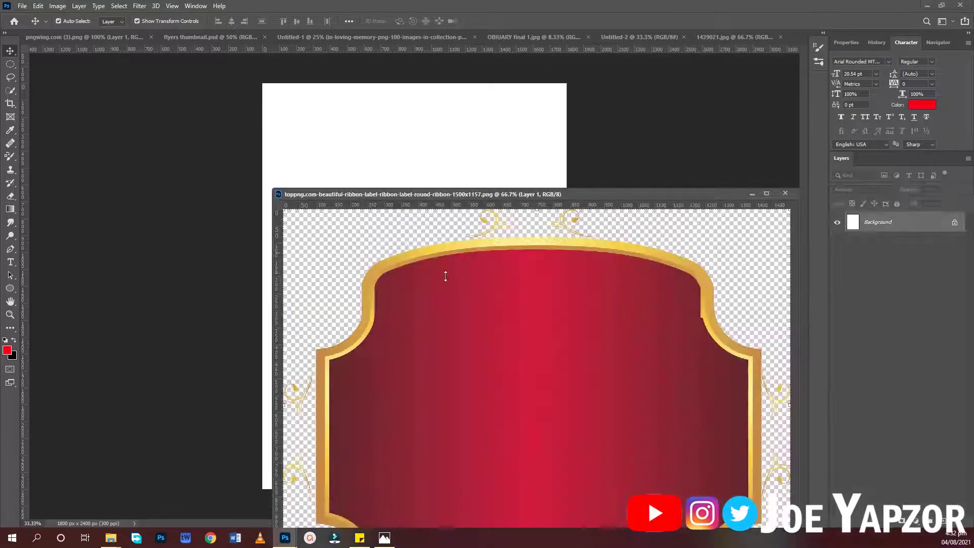
click(638, 39)
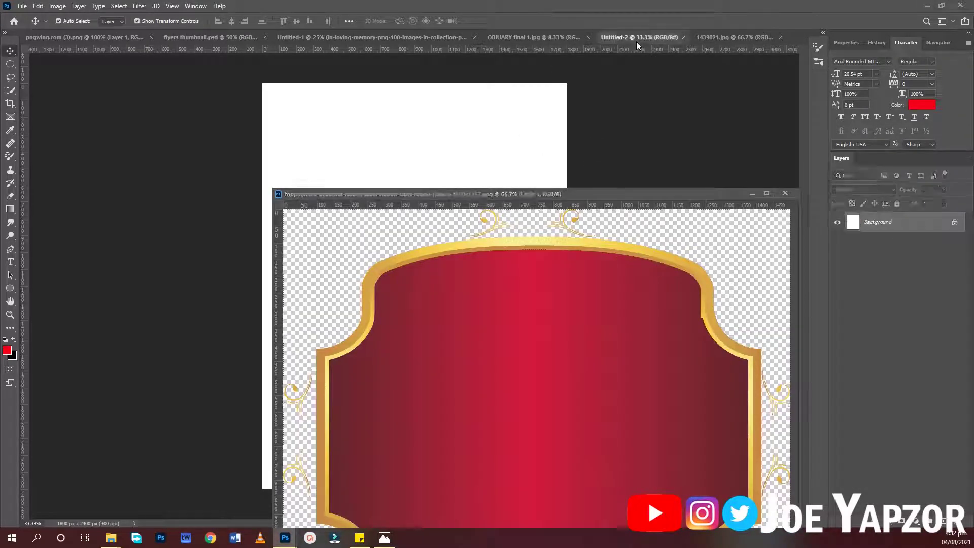
click(532, 38)
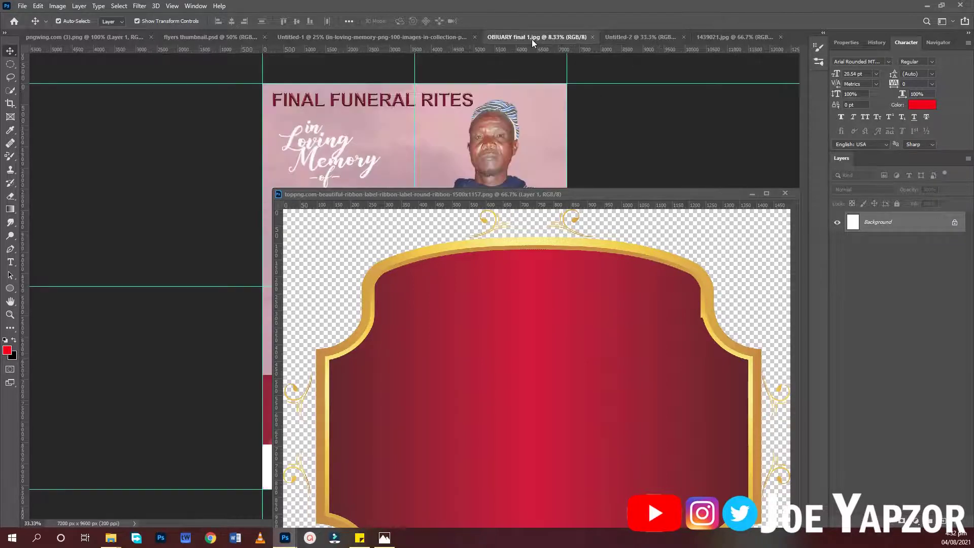
click(720, 39)
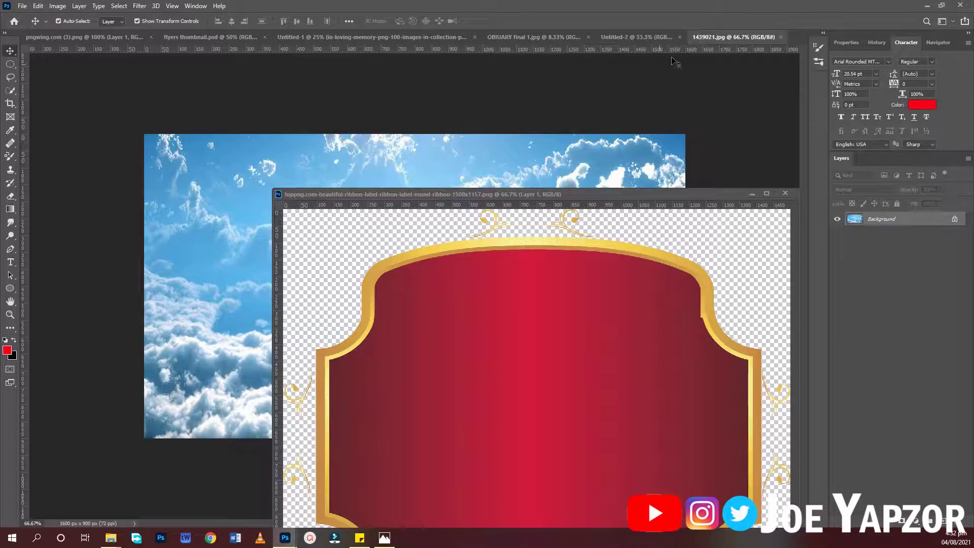
click(616, 37)
key(ctrl+v)
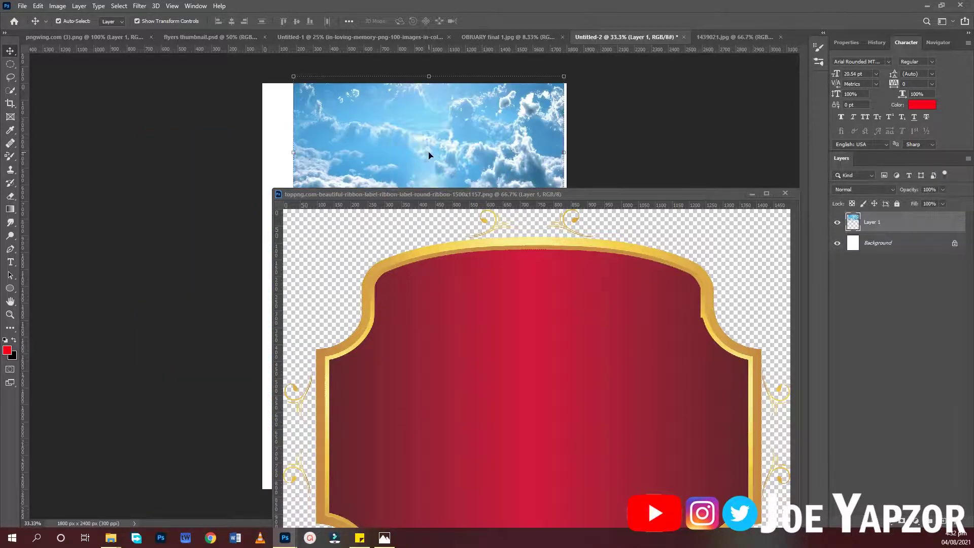
Close 1439021.jpg and dock the floating ribbon label document back among the other open documents
click(746, 38)
right_click(746, 39)
click(767, 62)
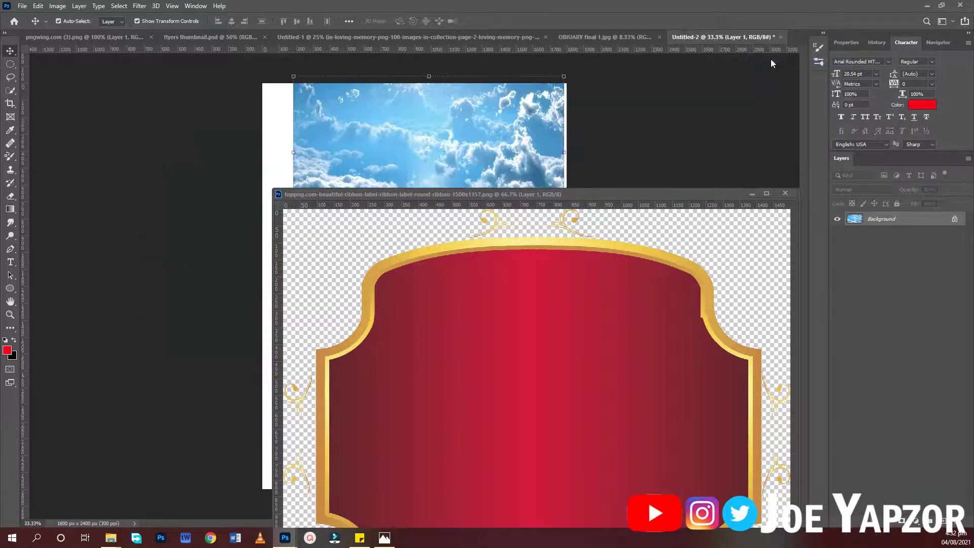
drag(701, 200, 790, 43)
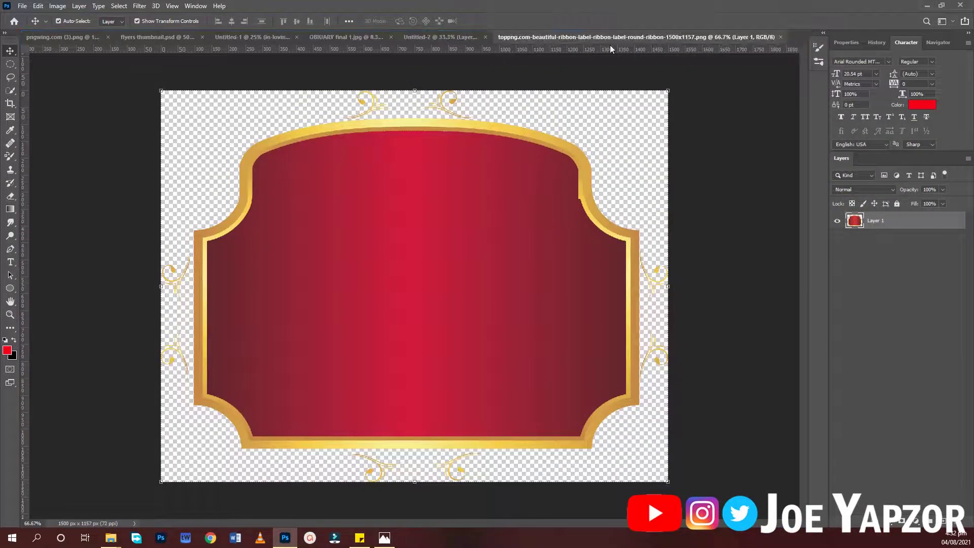
Scale the cloud layer in Untitled-2 to about 197% and position it to cover the page's full width from the upper edge
click(449, 38)
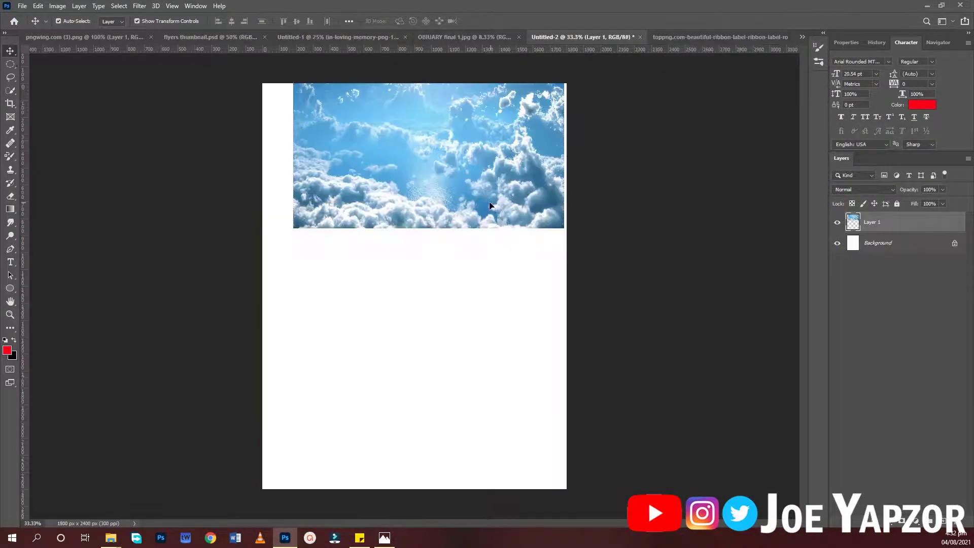
drag(490, 203, 458, 205)
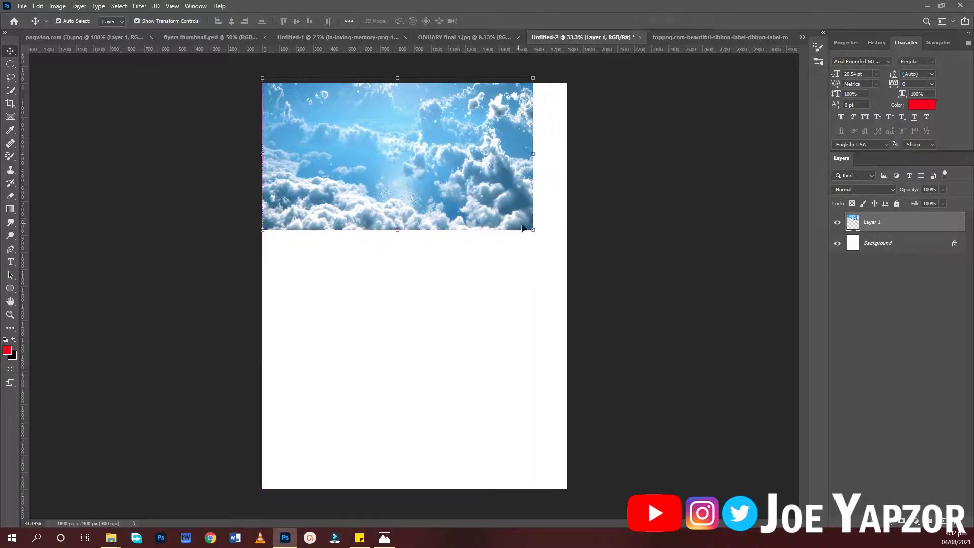
key(ctrl+t)
drag(533, 229, 731, 503)
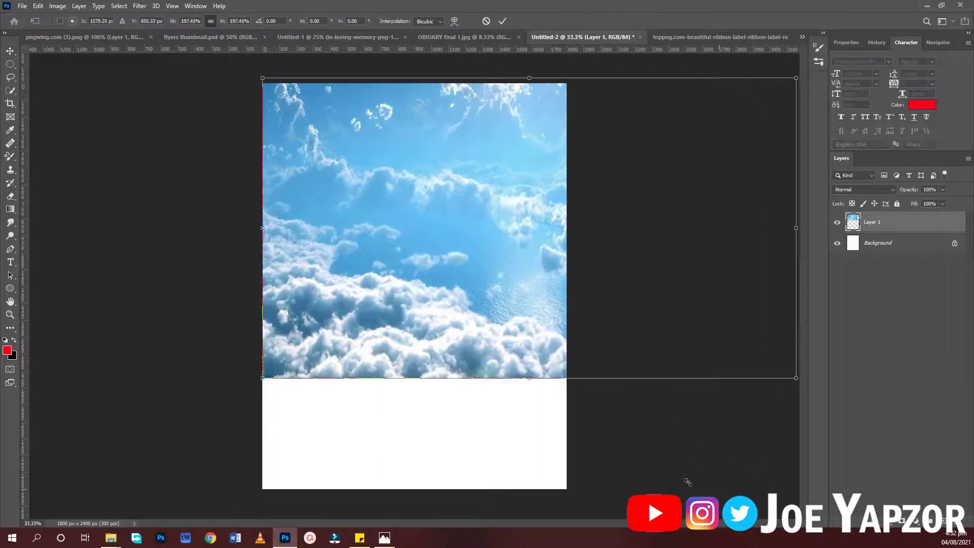
drag(544, 345, 488, 352)
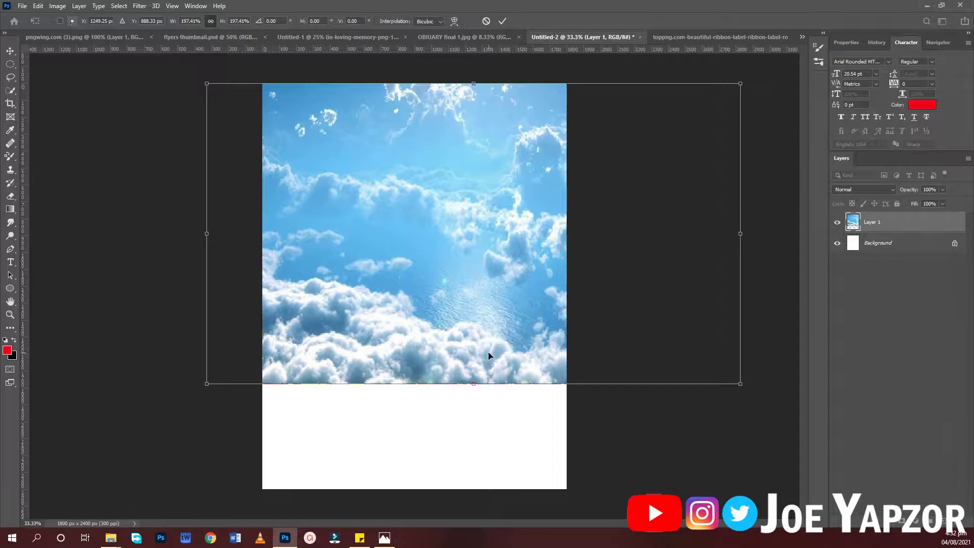
key(Return)
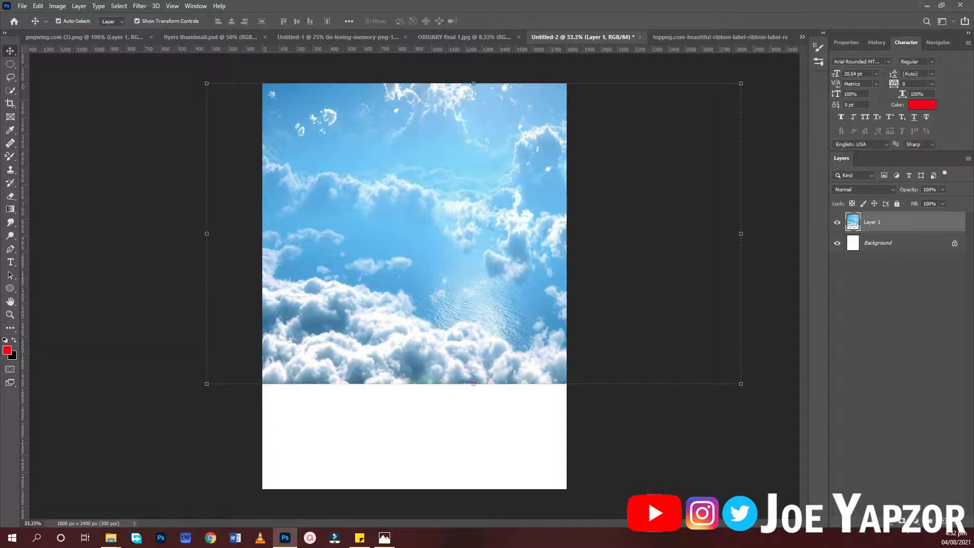
Add a dark red solid color fill layer above the cloud layer
click(915, 522)
click(919, 344)
mouse_move(740, 169)
mouse_down()
mouse_move(705, 203)
mouse_move(733, 182)
mouse_up()
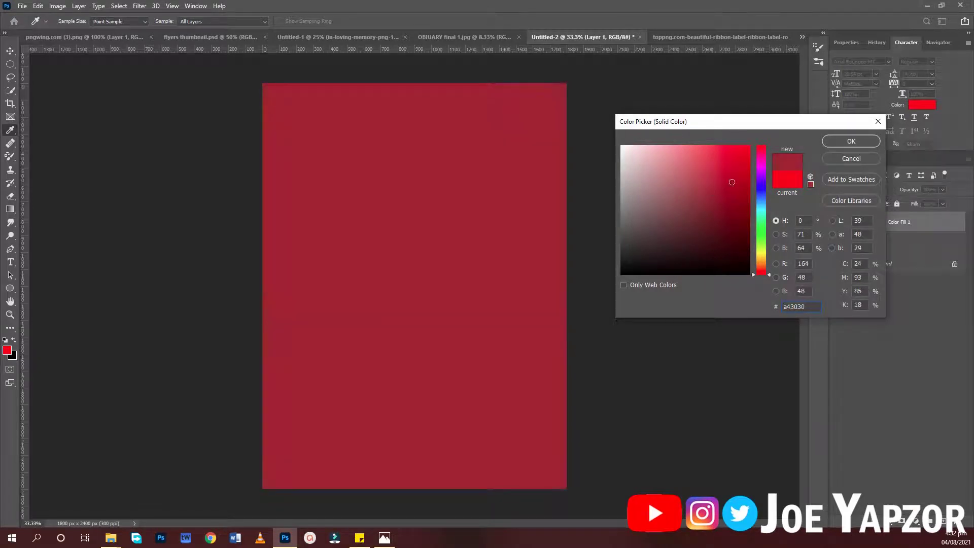
click(851, 142)
Reduce the red color fill layer's opacity to about 61% so the clouds show through
key(v)
key(2)
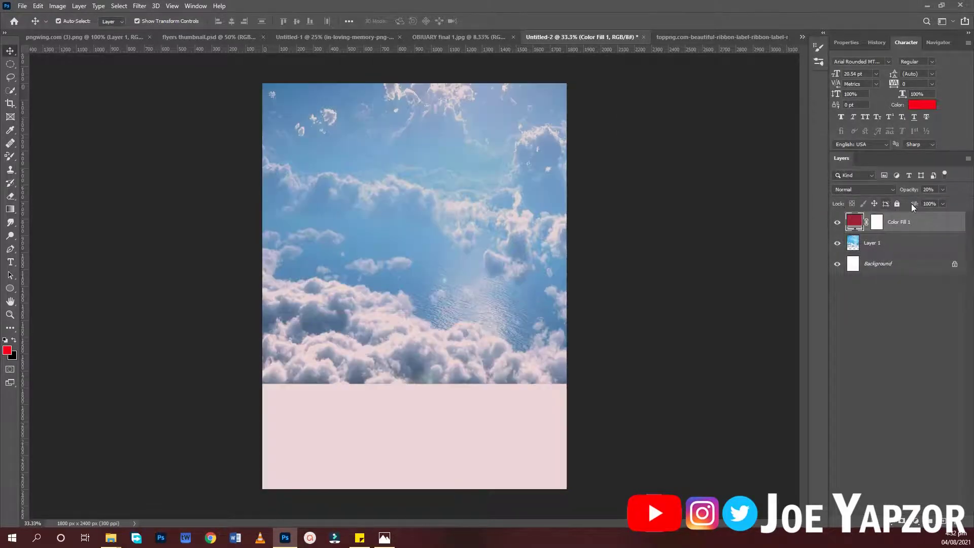
key(3)
drag(919, 191, 921, 191)
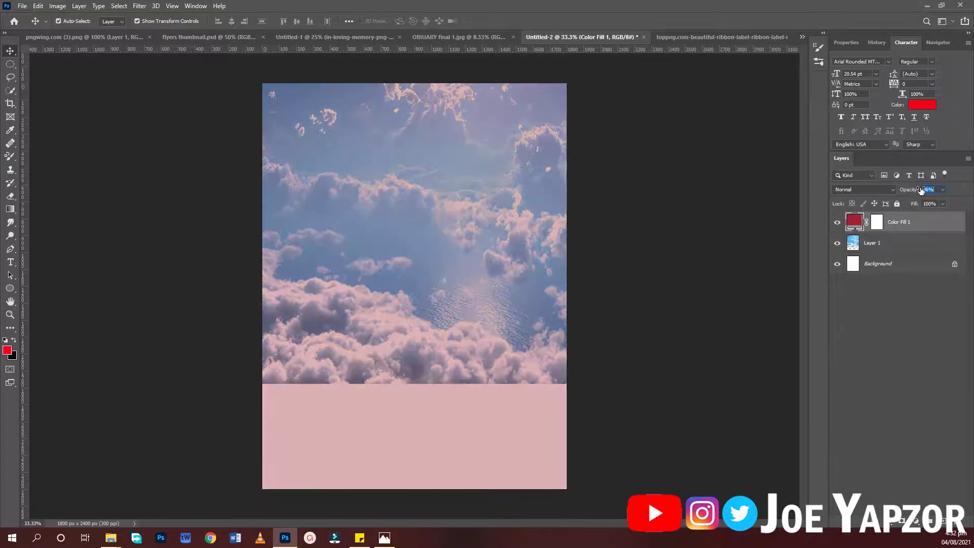
key(5)
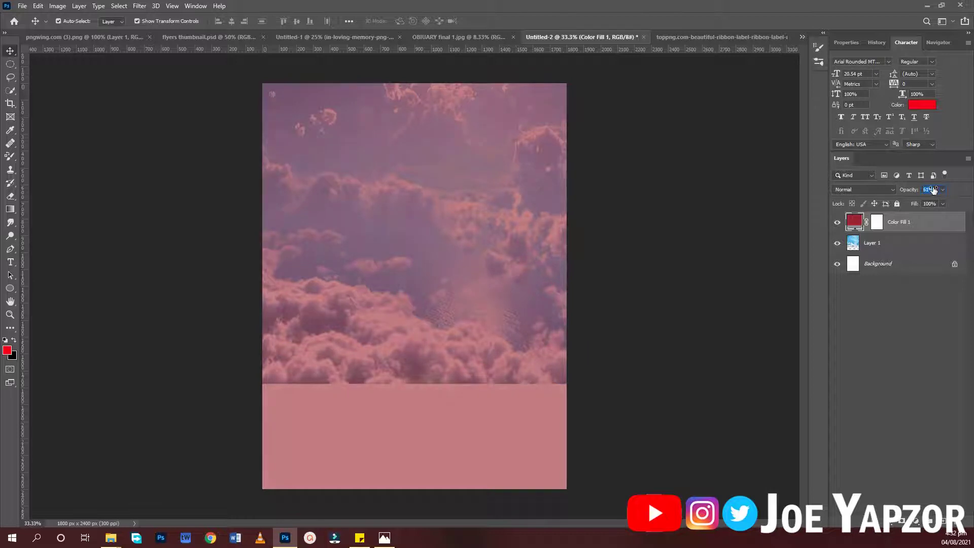
click(843, 226)
Lower the cloud layer's opacity to about 58% and deselect the layer
click(885, 243)
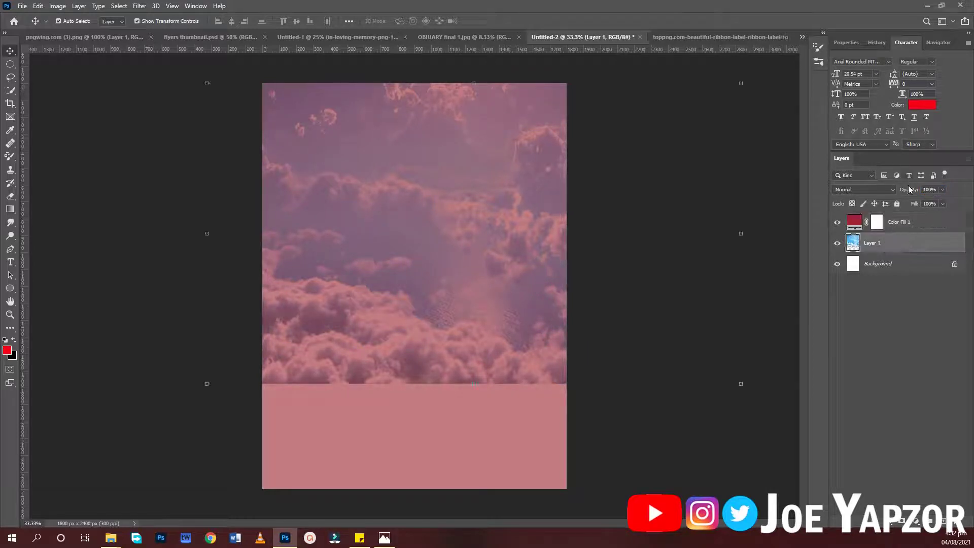
drag(909, 191, 887, 191)
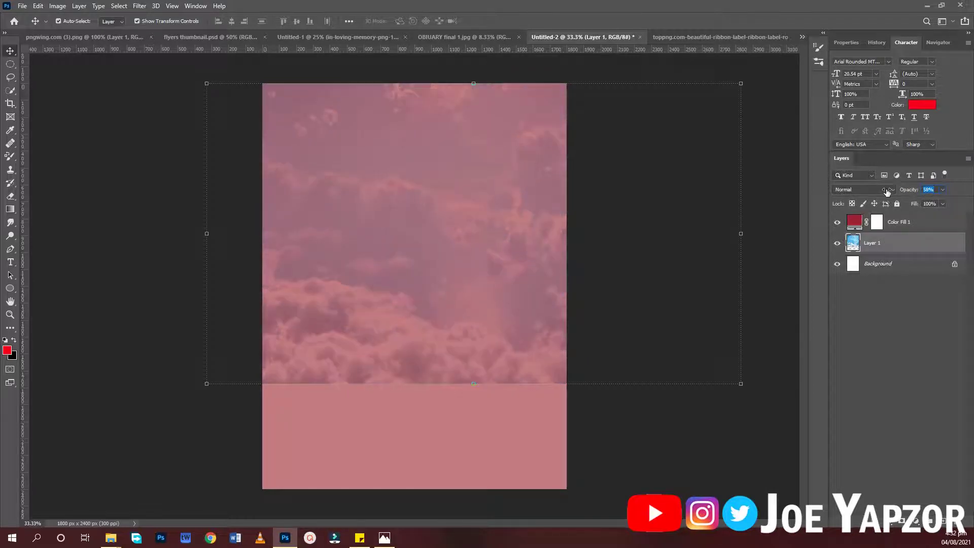
click(652, 419)
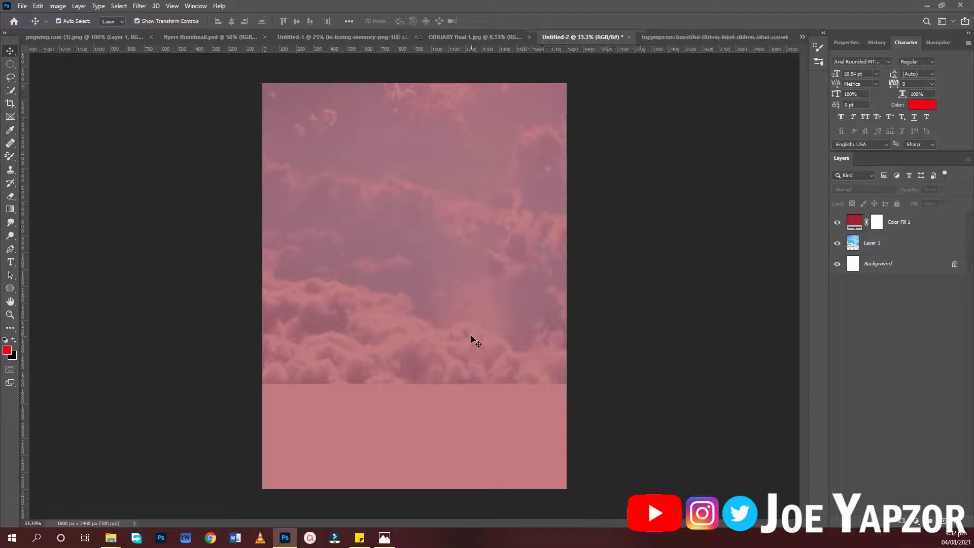
Draw a rectangle about 2478 × 888 px across the lower part of the page, extending past its side and lower edges
right_click(9, 289)
click(44, 285)
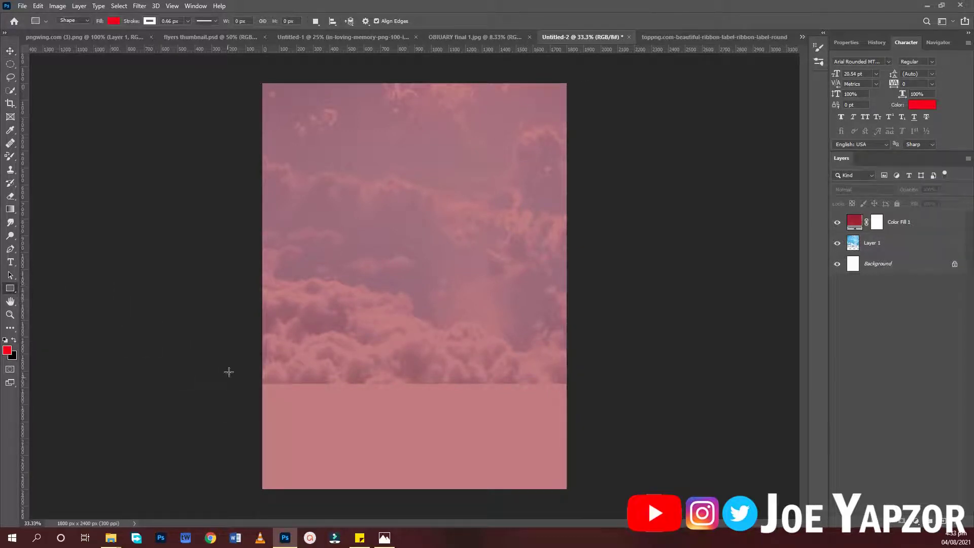
drag(227, 368, 646, 532)
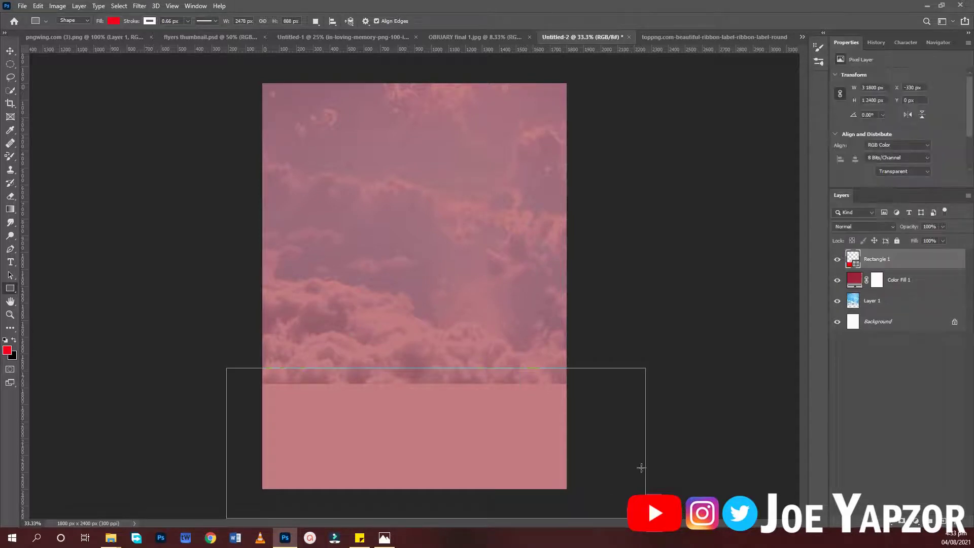
Change the rectangle's fill to golden orange c97d06
double_click(852, 261)
click(746, 172)
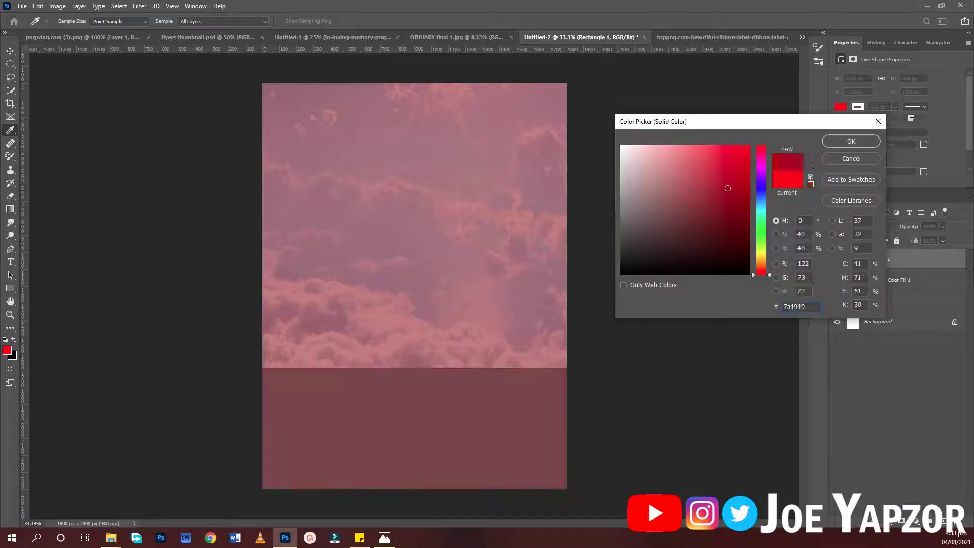
click(760, 261)
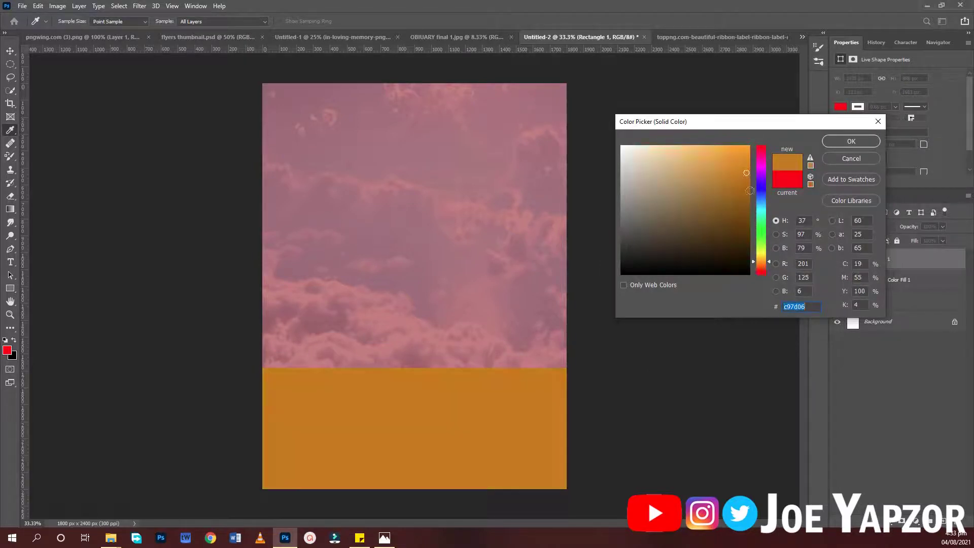
click(841, 143)
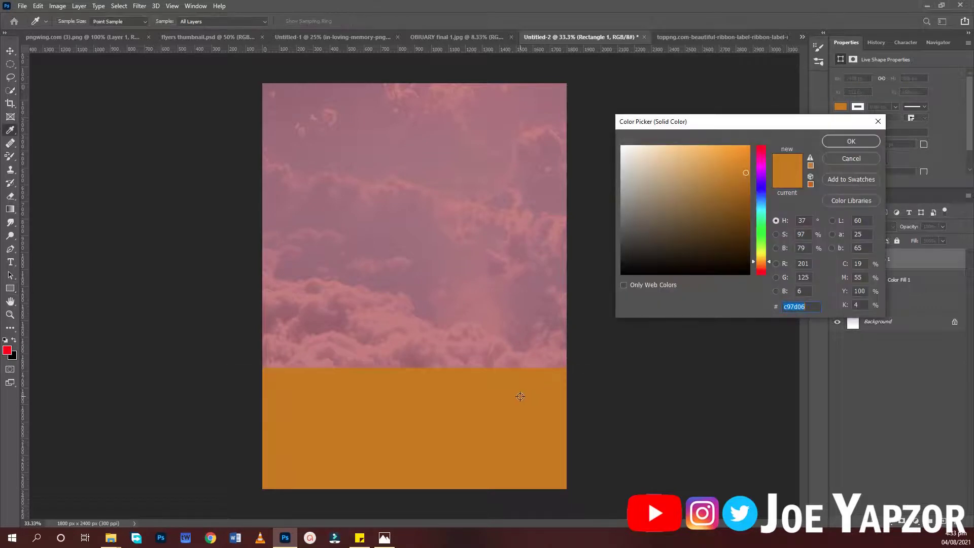
click(853, 141)
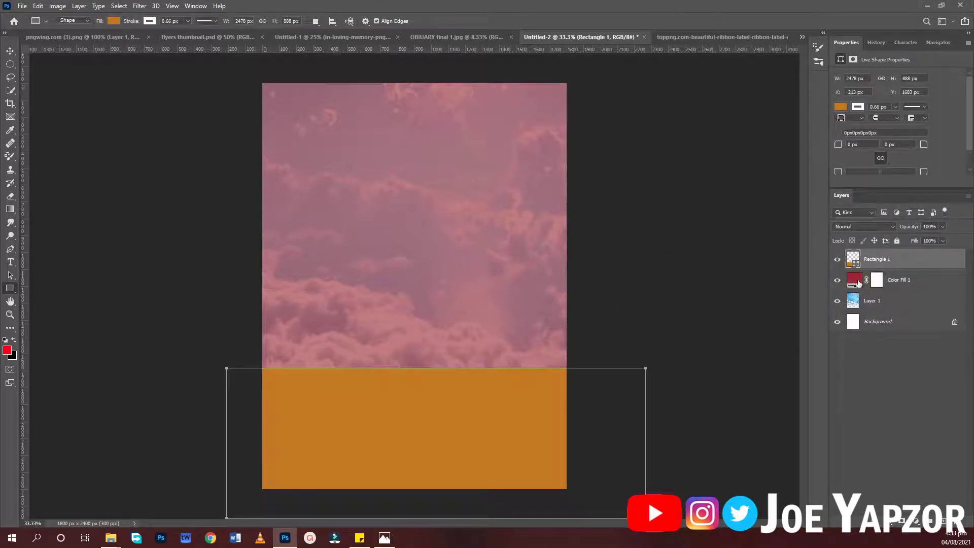
Recolor the solid color fill layer over the clouds to c97d06 by sampling the rectangle
click(859, 282)
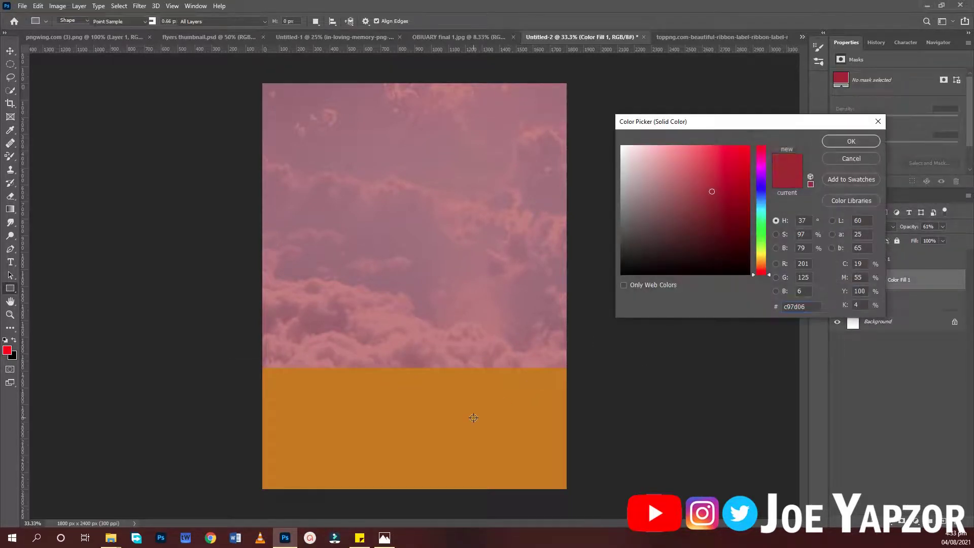
click(467, 421)
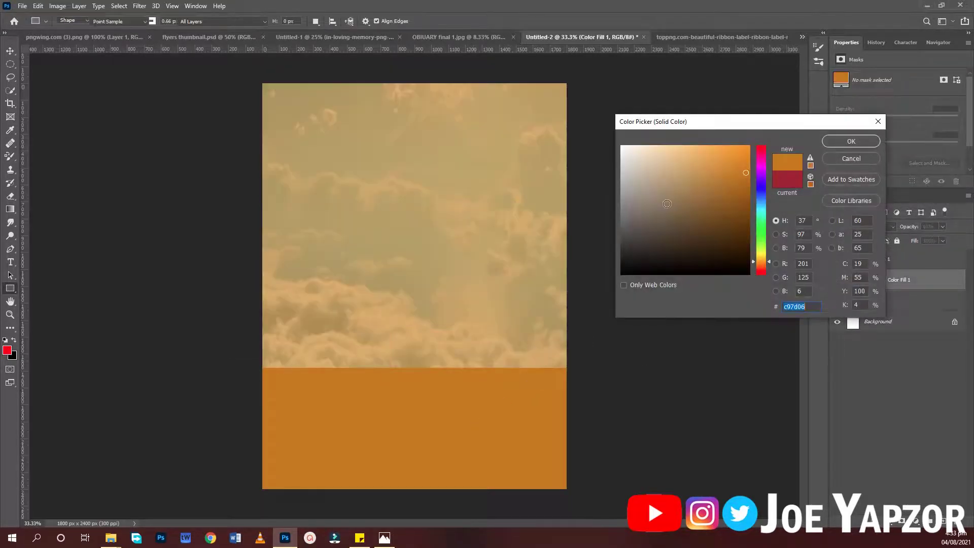
click(848, 143)
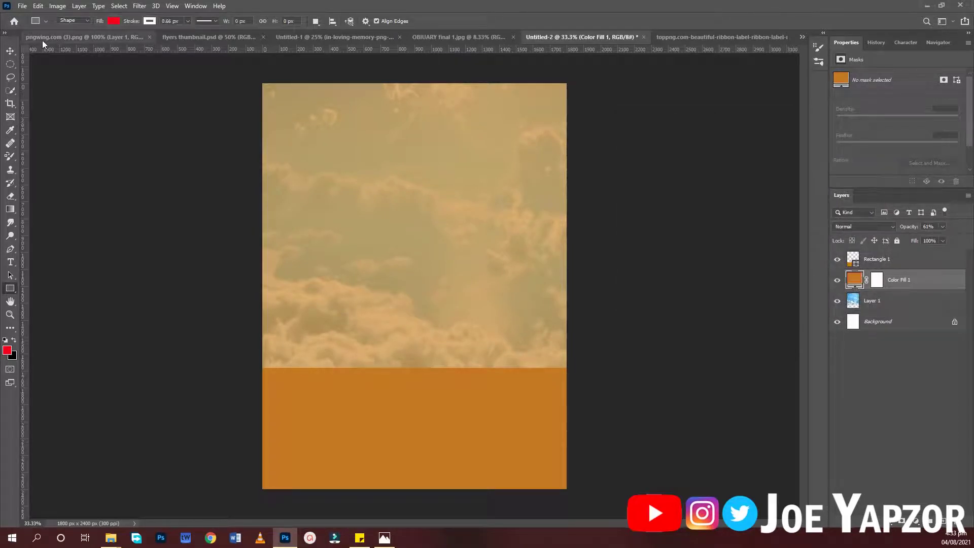
Move the orange rectangle up slightly to a Y position of about 1656 px and lock its layer
click(11, 51)
click(104, 222)
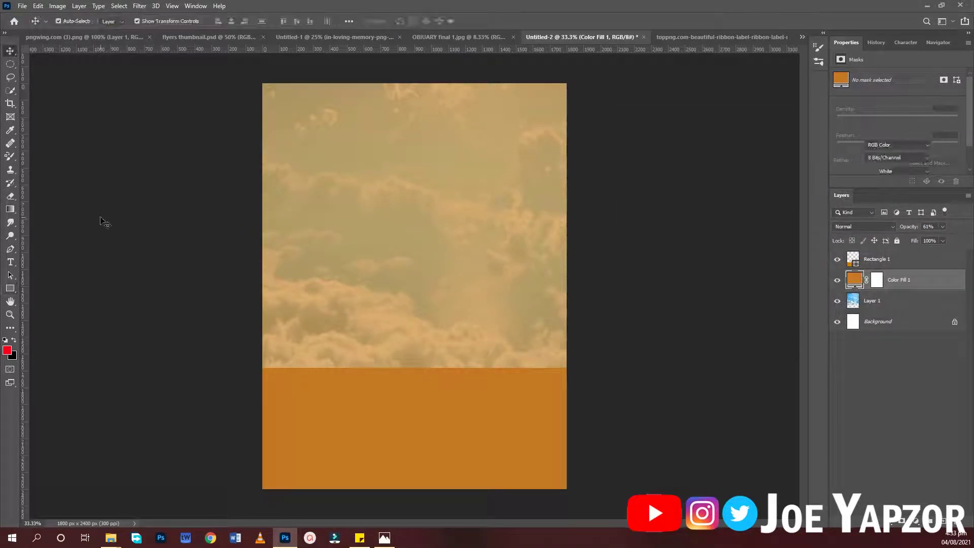
drag(358, 415, 357, 410)
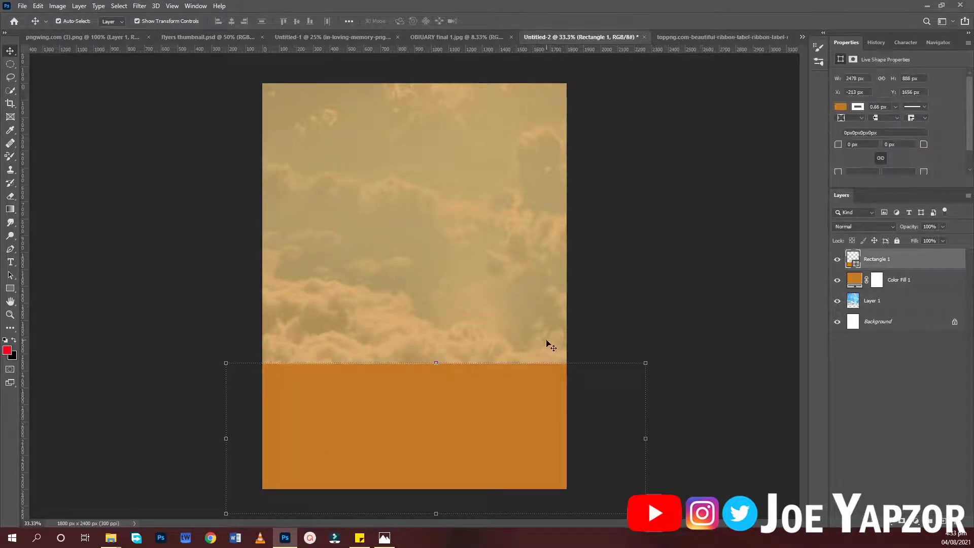
key(ctrl+slash)
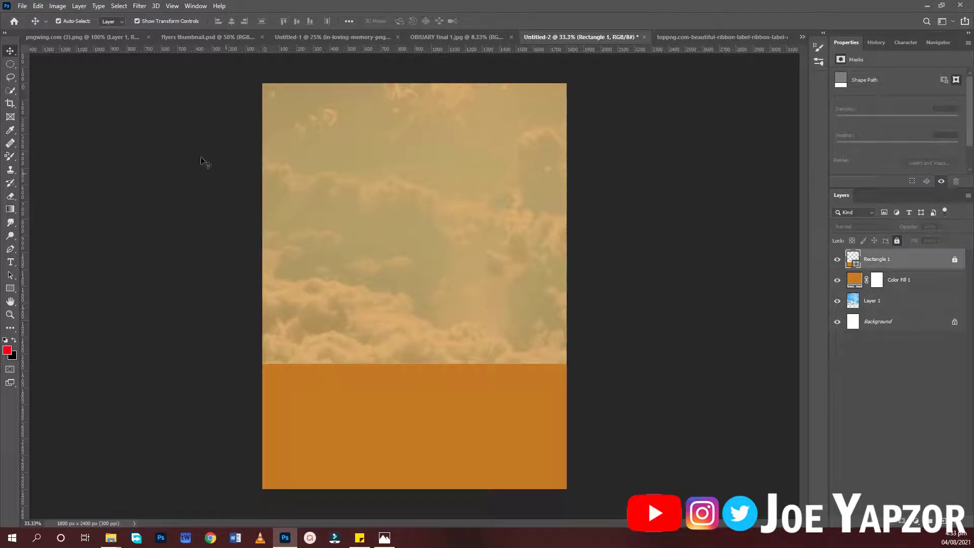
Bring the portrait of the man in the striped smock from Untitled-1 into Untitled-2, beneath the rectangle layer, scaled and placed on the page's right half
click(335, 39)
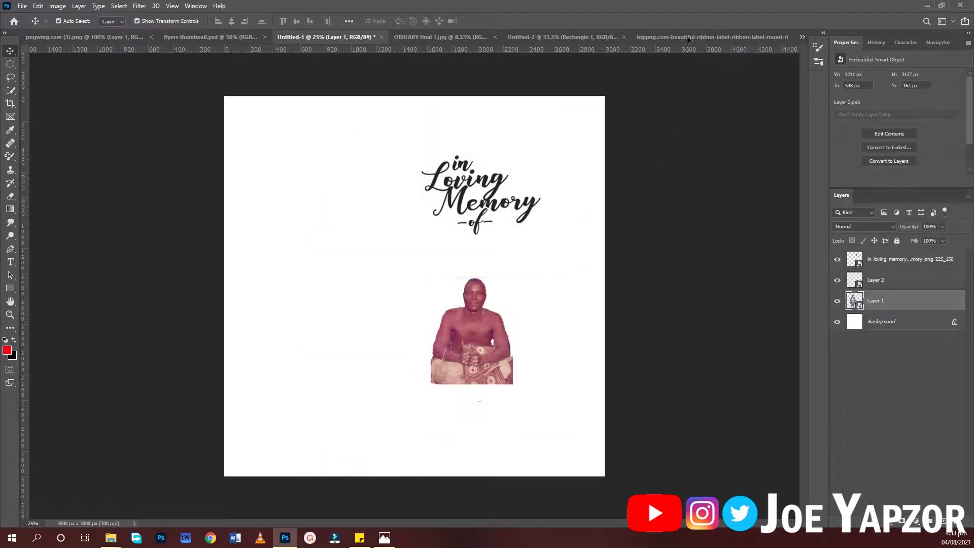
drag(543, 35, 434, 279)
drag(916, 261, 901, 290)
drag(444, 232, 489, 297)
drag(581, 93, 574, 101)
drag(499, 227, 501, 230)
key(Return)
click(655, 167)
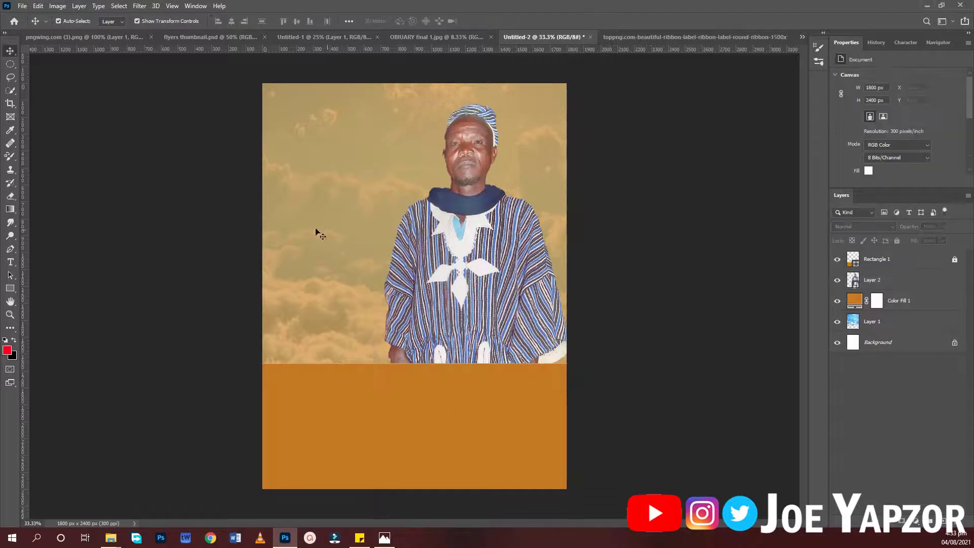
Add the text FINAL FUNERAL RITES in red Arial Rounded MT Bold at 20.54 pt in the page's upper-left corner
key(t)
click(289, 105)
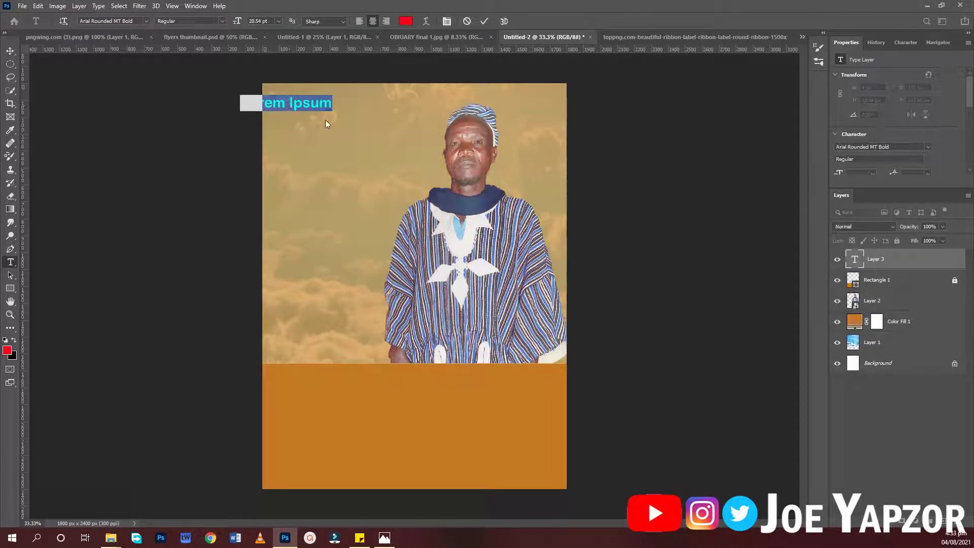
drag(297, 146, 325, 145)
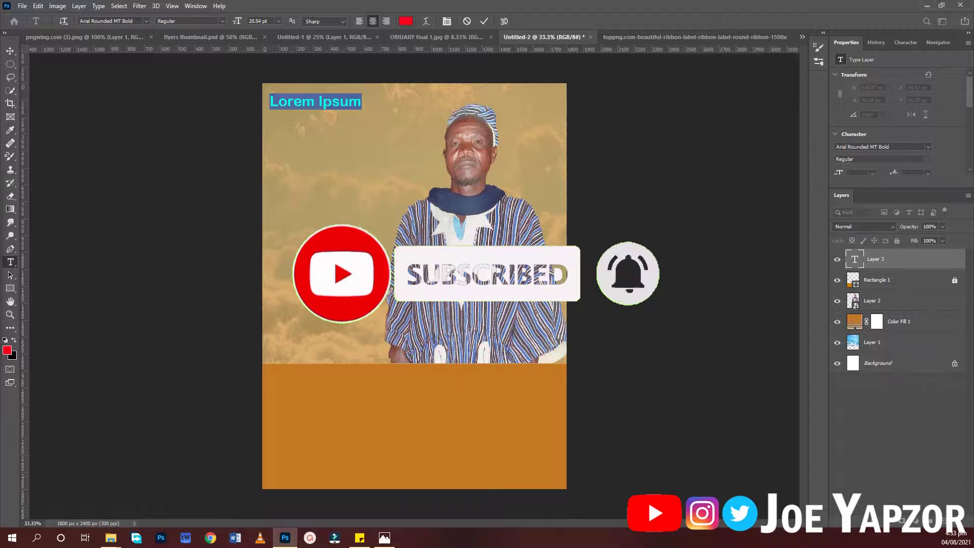
text(FINAL FUNERAL RITES)
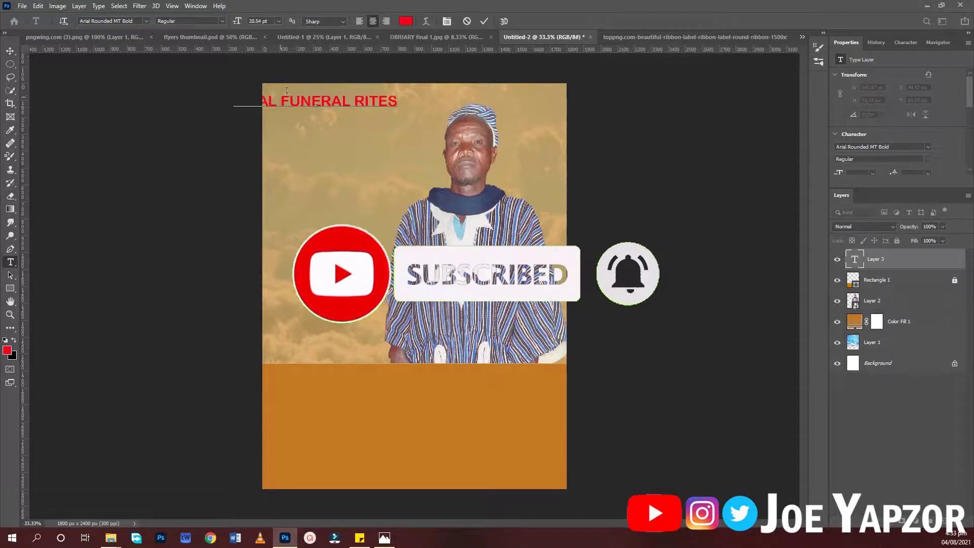
key(ctrl+a)
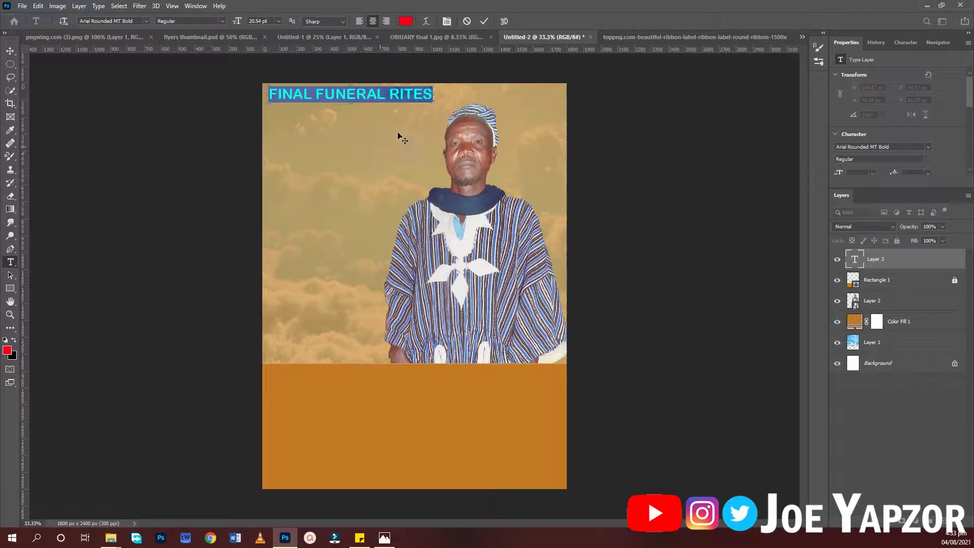
click(484, 21)
click(11, 51)
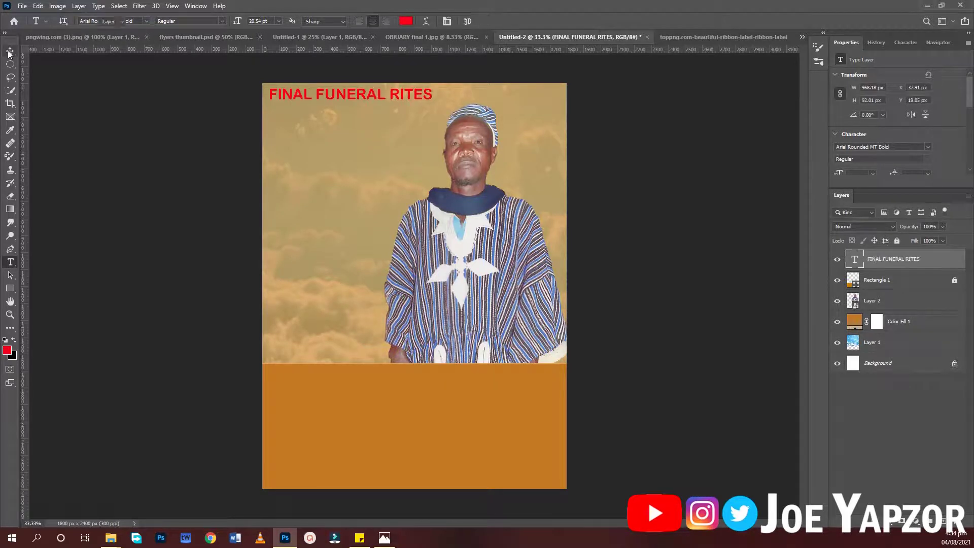
Open the layer style presets for the FINAL FUNERAL RITES text layer
double_click(930, 259)
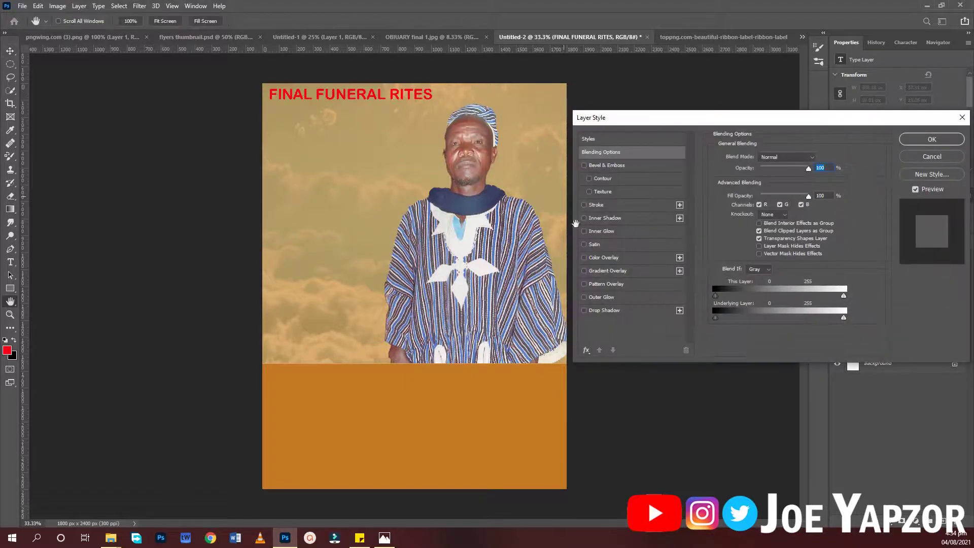
click(598, 140)
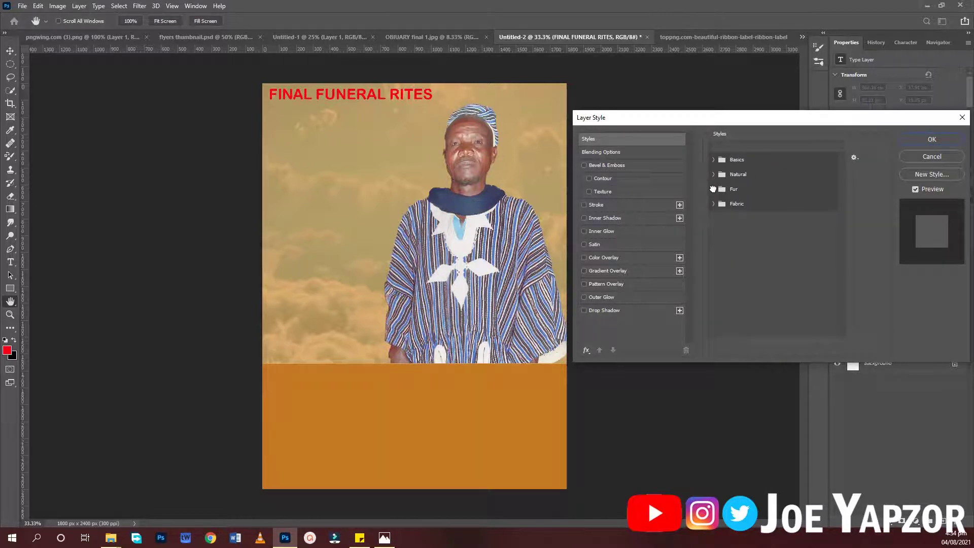
Try several Fur and Fabric style presets on the FINAL FUNERAL RITES text
click(713, 188)
click(726, 204)
click(743, 204)
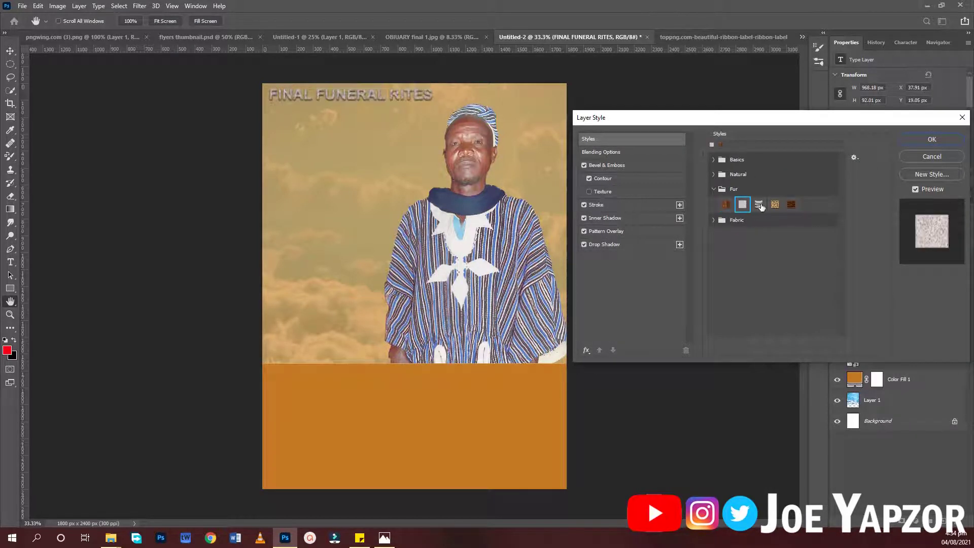
click(759, 204)
click(791, 204)
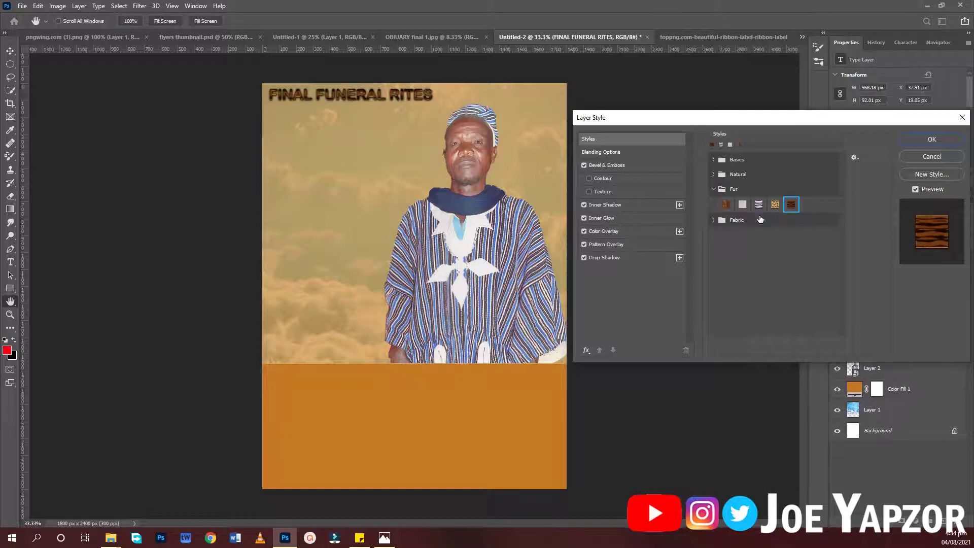
click(715, 220)
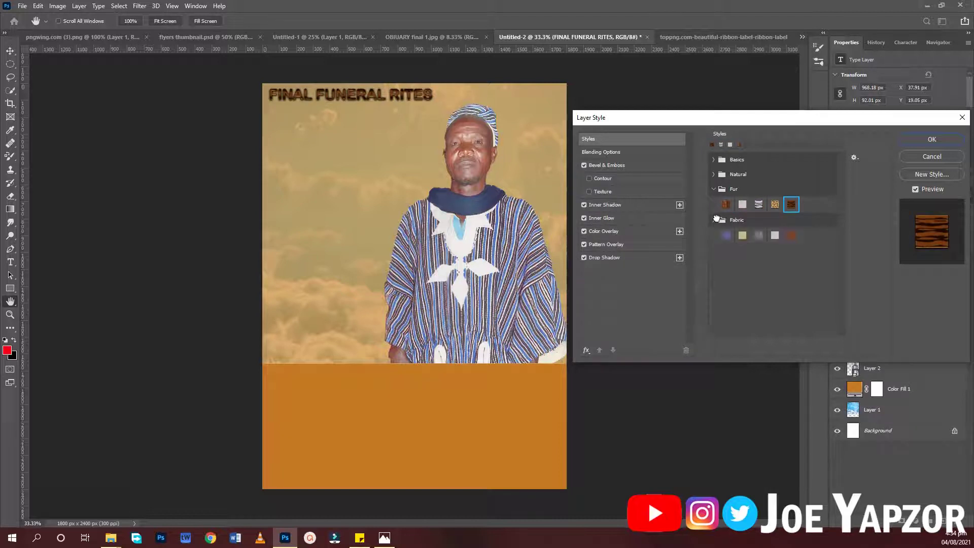
click(761, 236)
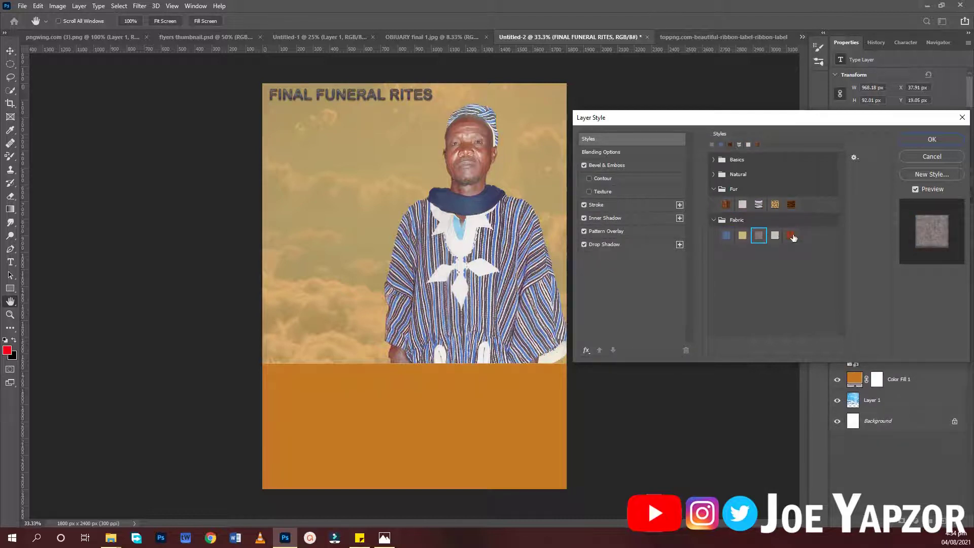
click(792, 237)
click(728, 204)
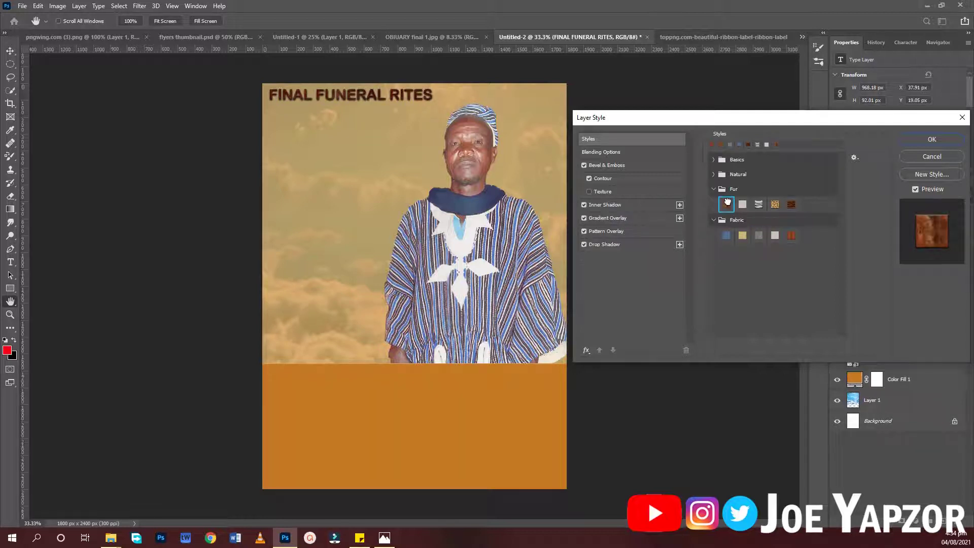
Apply the grey pyramid Natural preset to the title text and set its Bevel & Emboss depth to 490%
click(714, 175)
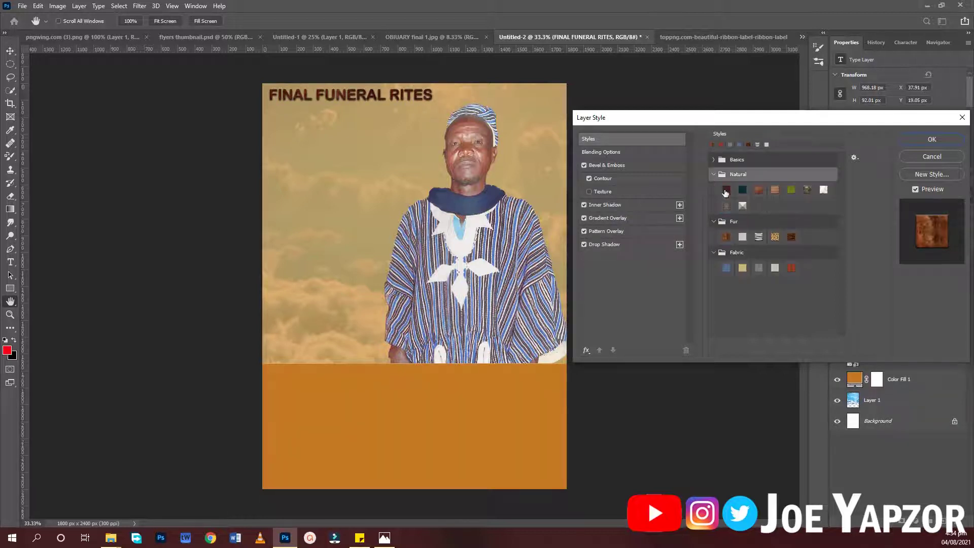
click(742, 206)
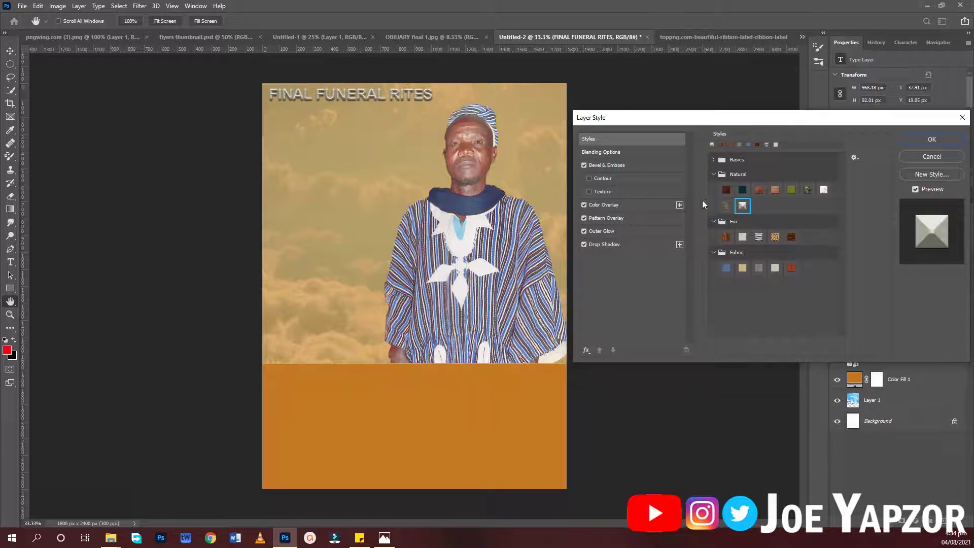
click(613, 167)
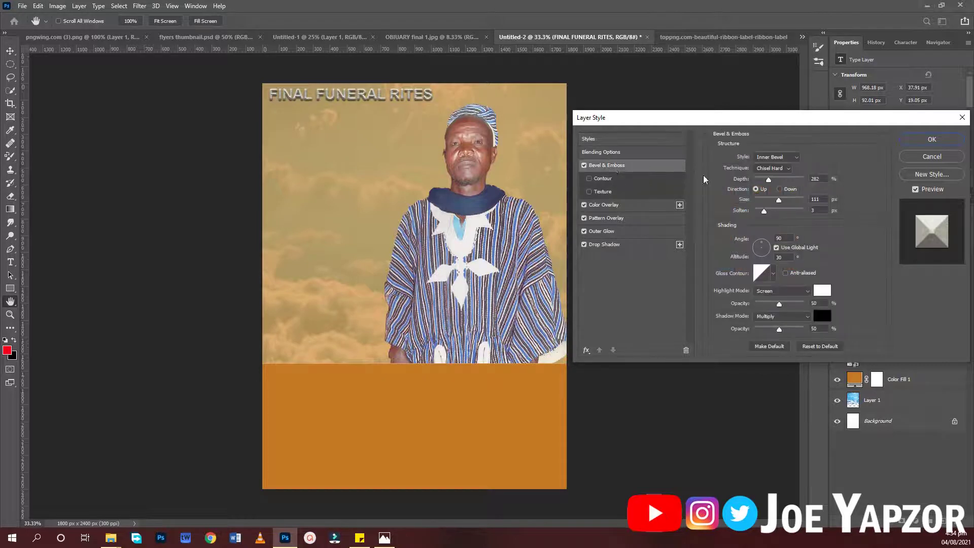
click(779, 179)
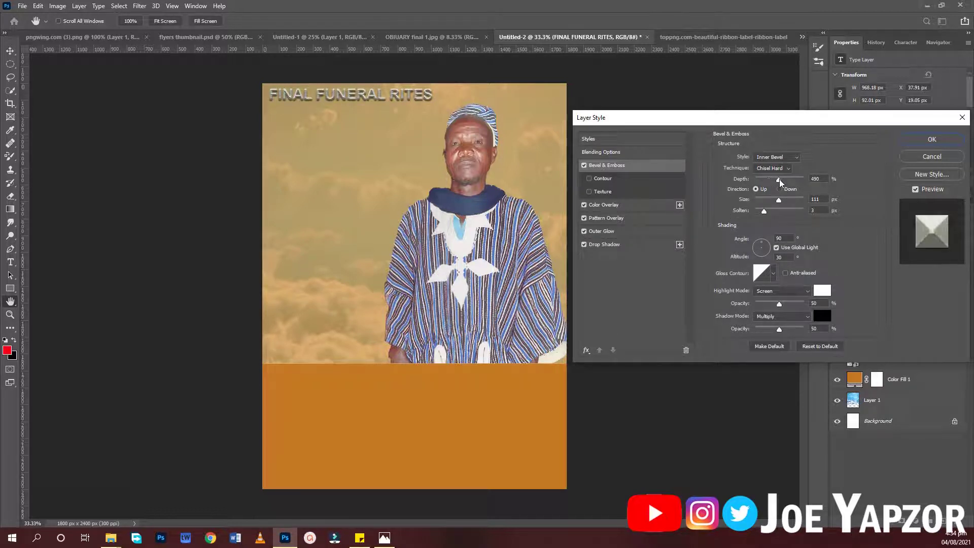
Set the title text's Color Overlay to c97d06 by sampling the orange rectangle
click(622, 206)
click(816, 160)
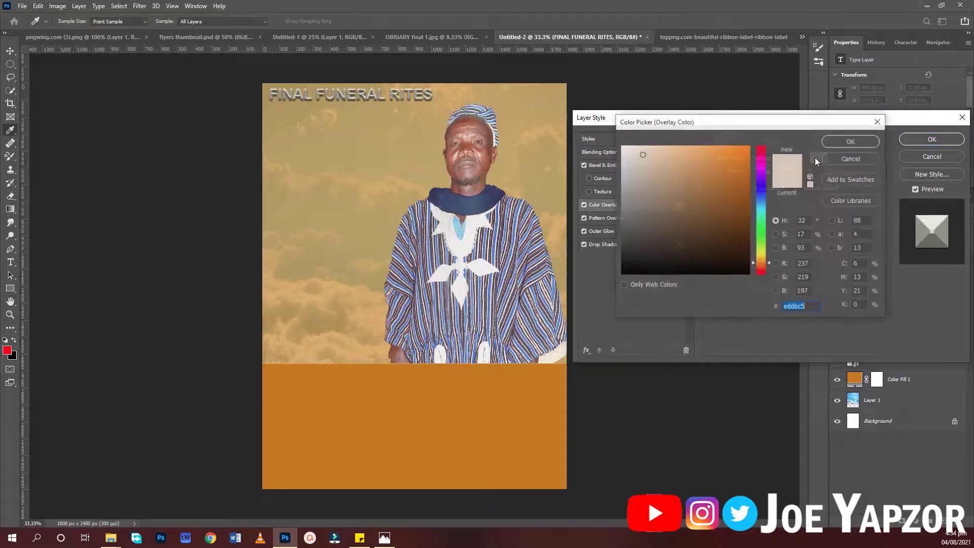
click(435, 402)
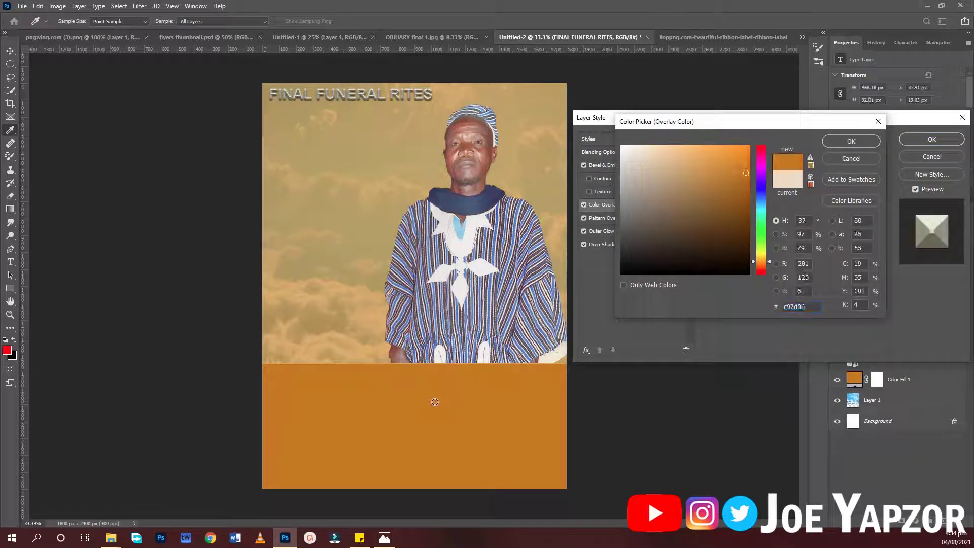
click(852, 141)
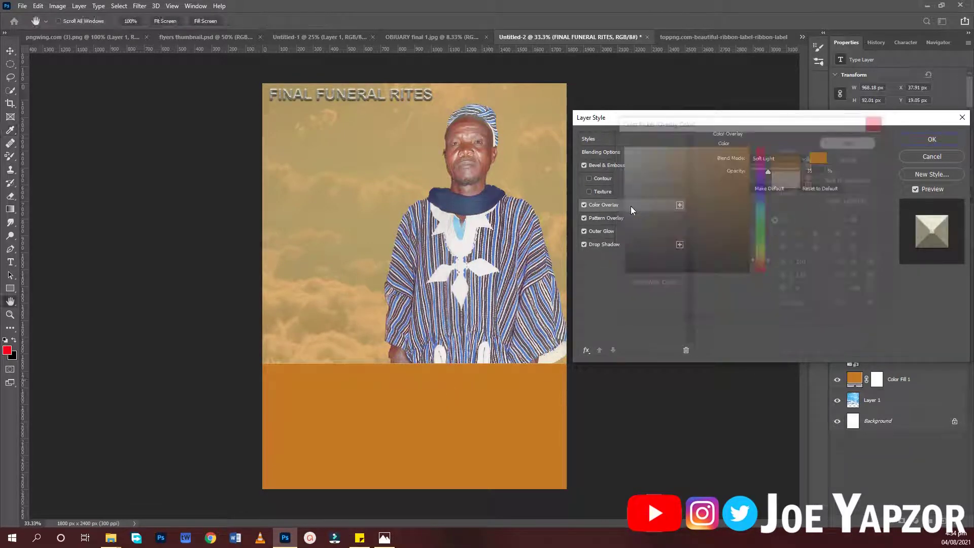
Disable the Pattern Overlay and Outer Glow effects on the title text
click(584, 218)
click(584, 218)
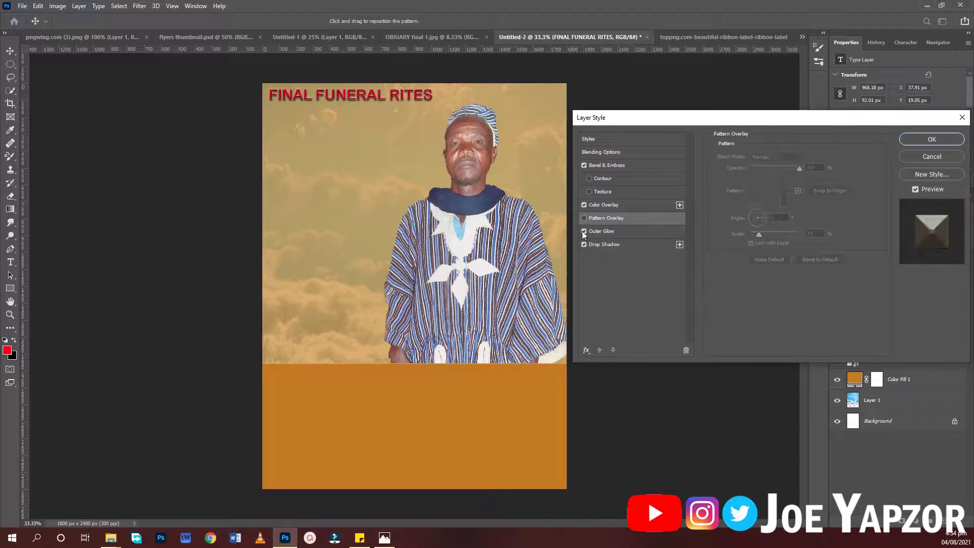
click(584, 231)
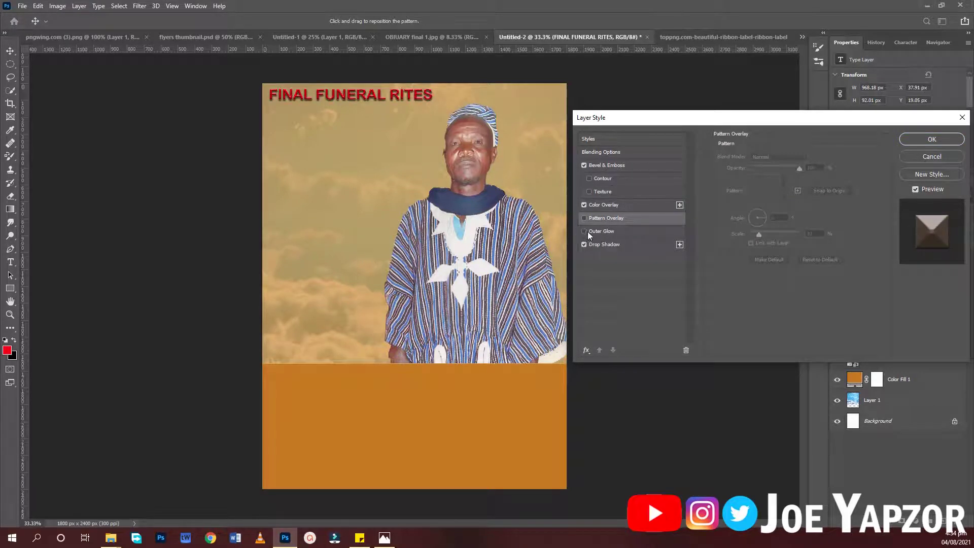
Set the title text's Color Overlay blend mode to Normal and apply the layer style
click(607, 205)
click(777, 158)
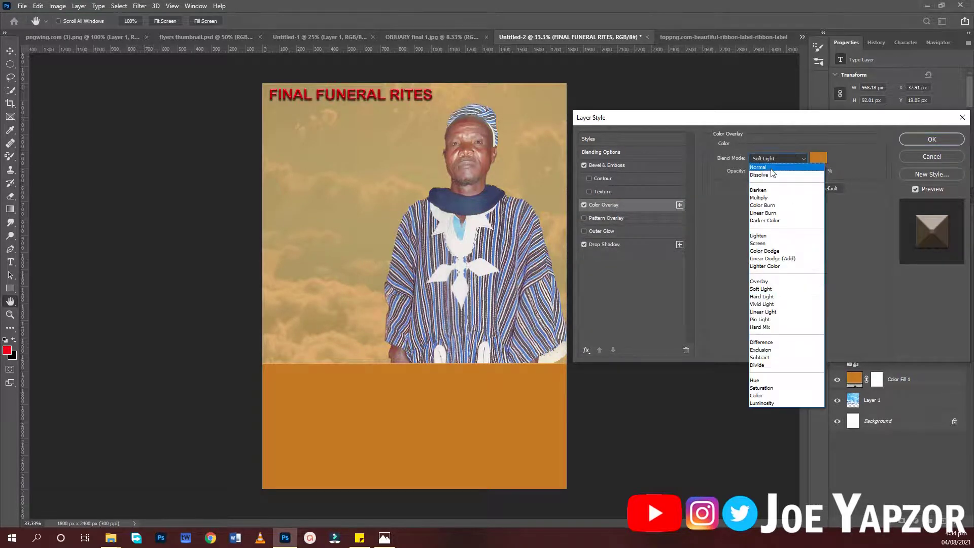
click(769, 168)
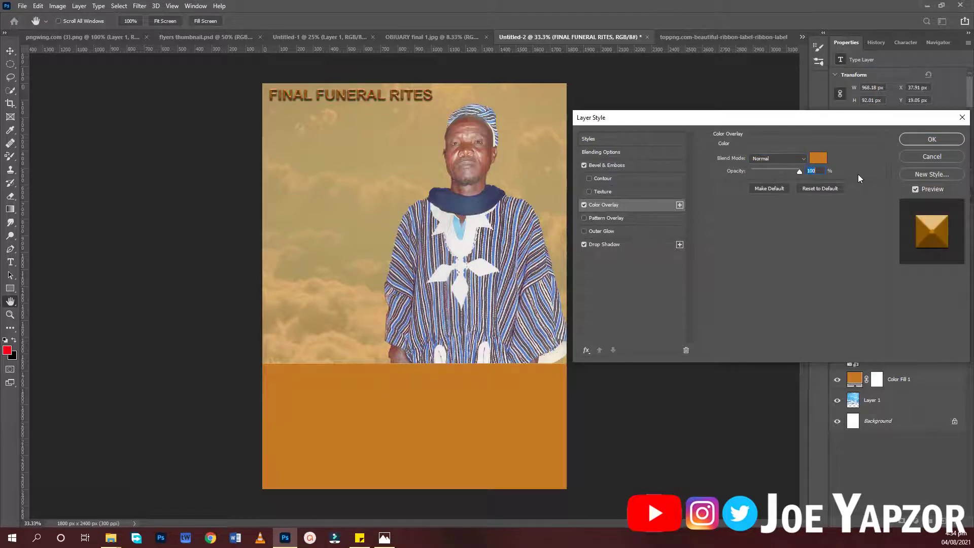
click(933, 139)
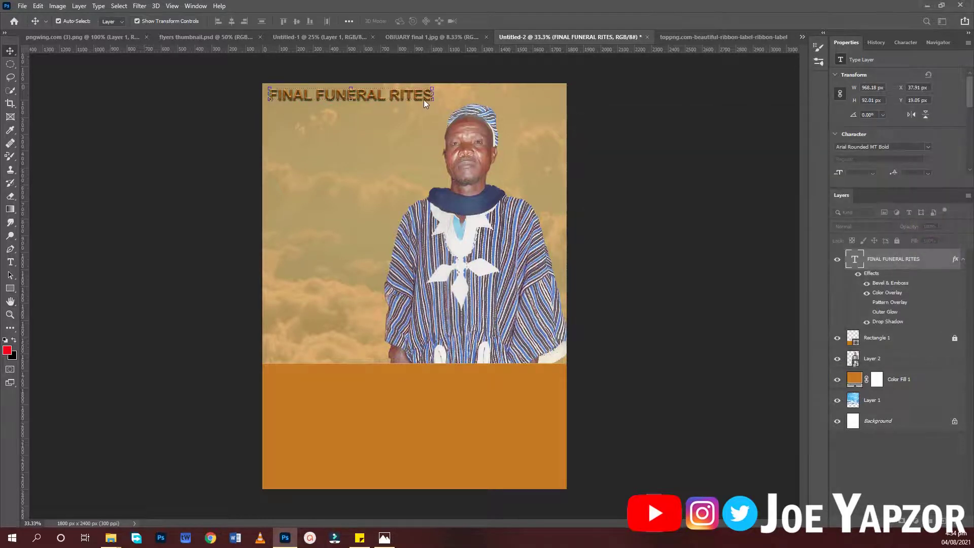
Enlarge the FINAL FUNERAL RITES title proportionally to about 114% and deselect it
drag(430, 97, 457, 117)
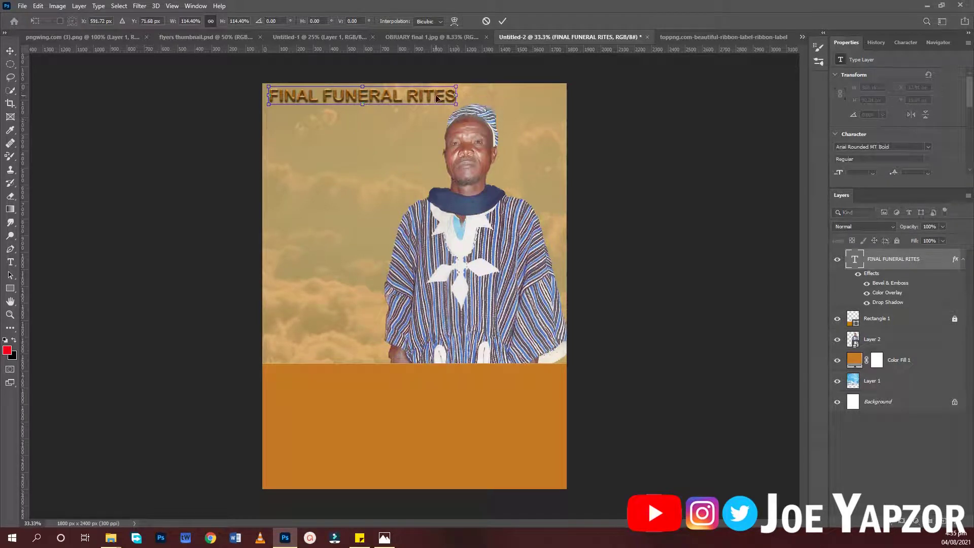
key(Return)
click(666, 189)
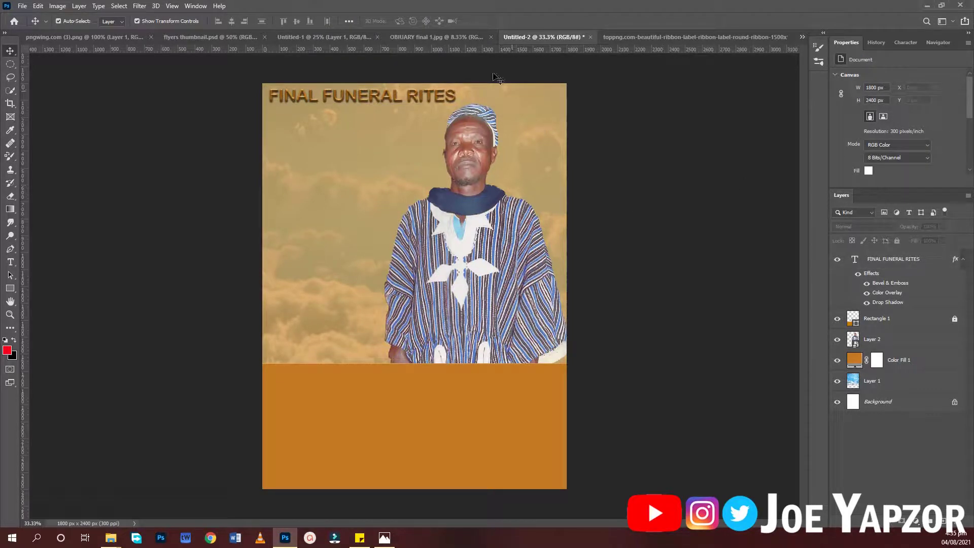
Copy the "in Loving Memory of" lettering from Untitled-1 into the poster and scale it to about 639 px wide below the title
click(346, 36)
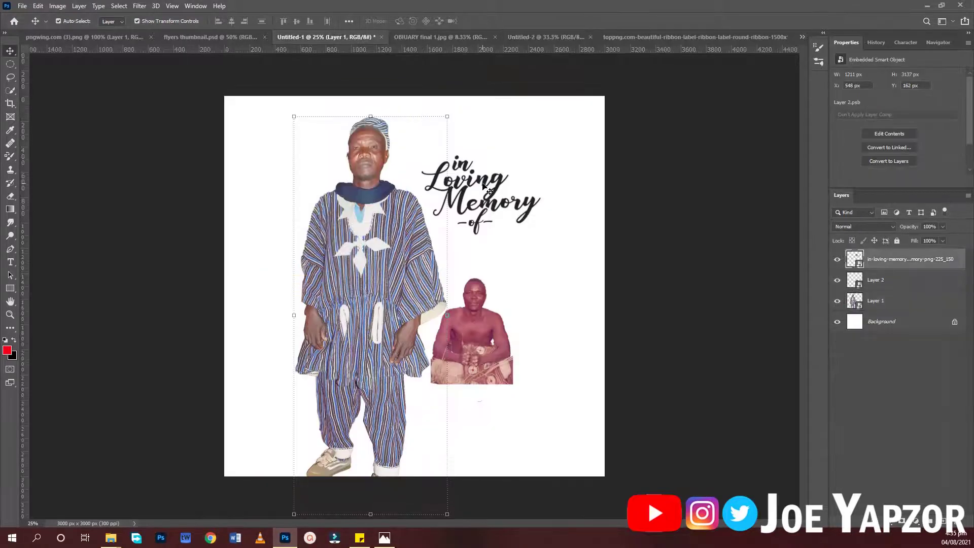
drag(488, 190, 356, 172)
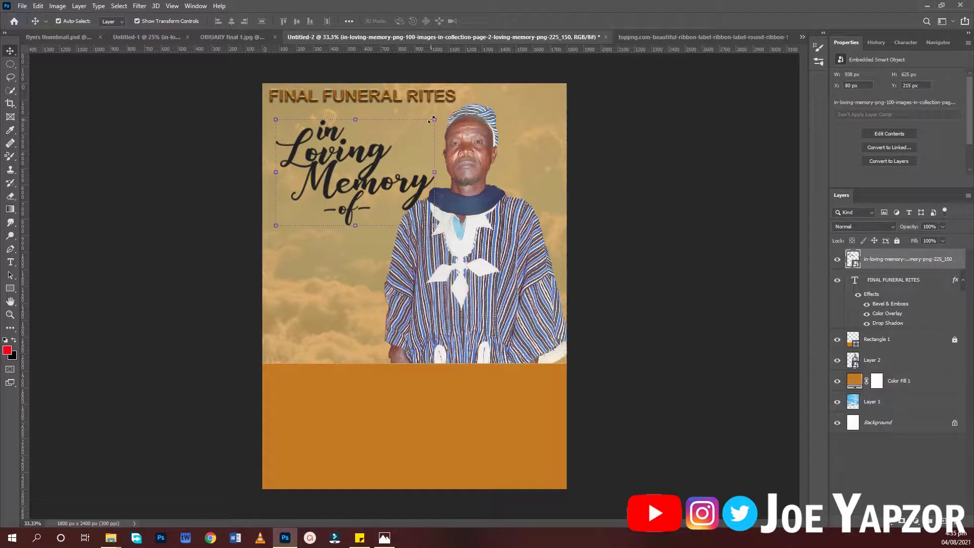
key(ctrl+t)
drag(431, 122, 383, 155)
drag(366, 201, 371, 172)
key(Return)
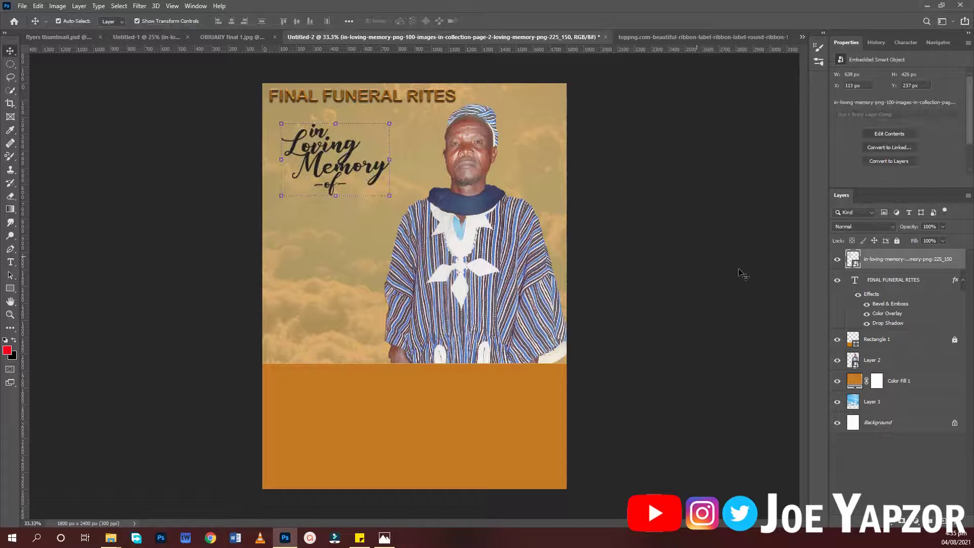
Add a white Color Overlay to the "in Loving Memory of" lettering
double_click(959, 257)
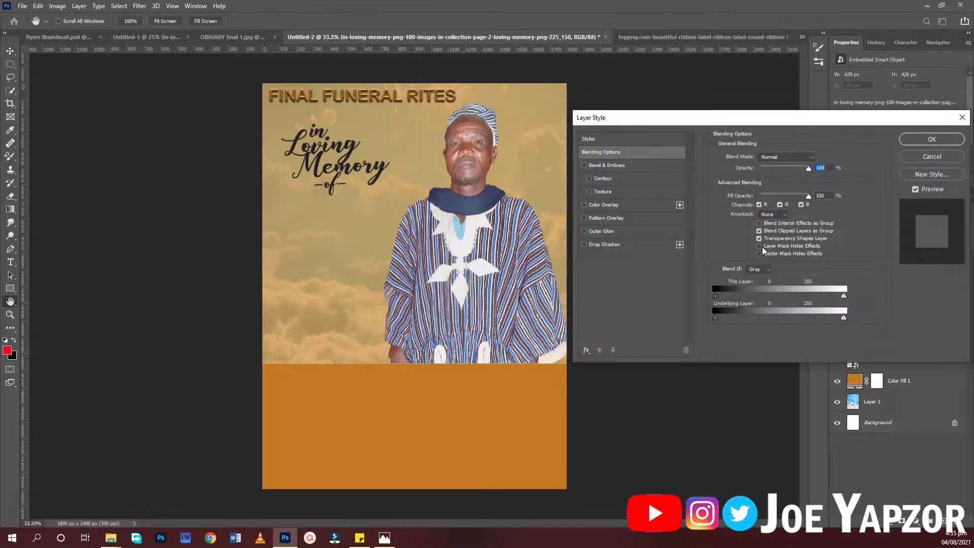
click(614, 206)
click(817, 159)
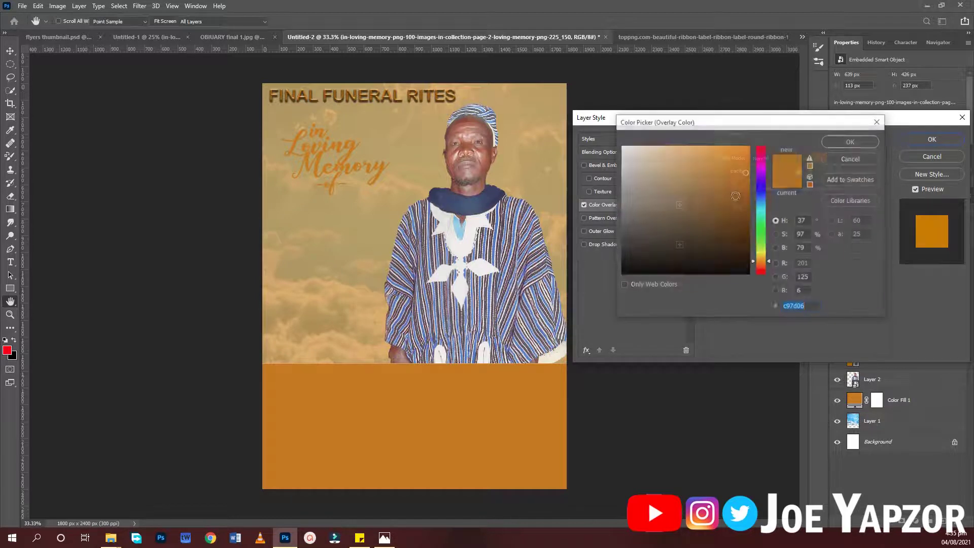
click(622, 147)
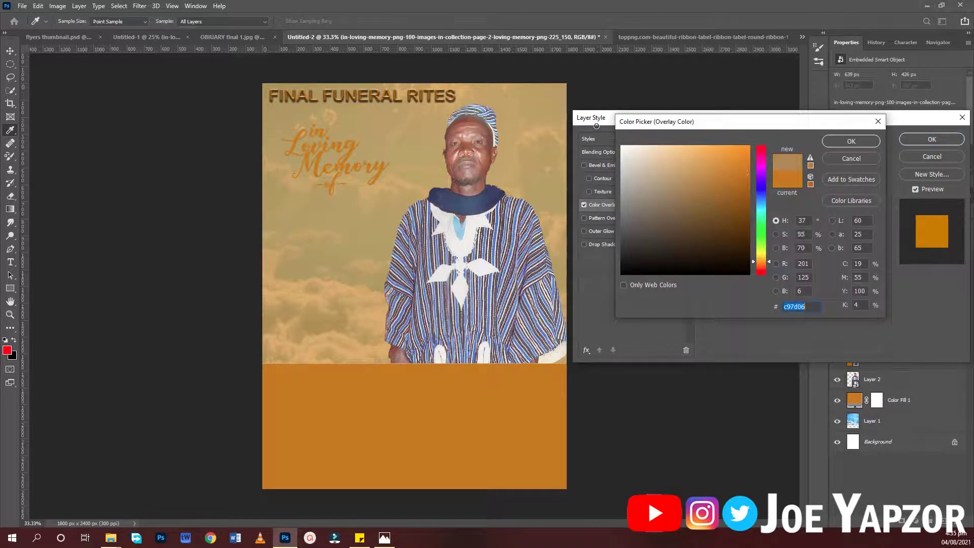
click(850, 141)
click(944, 140)
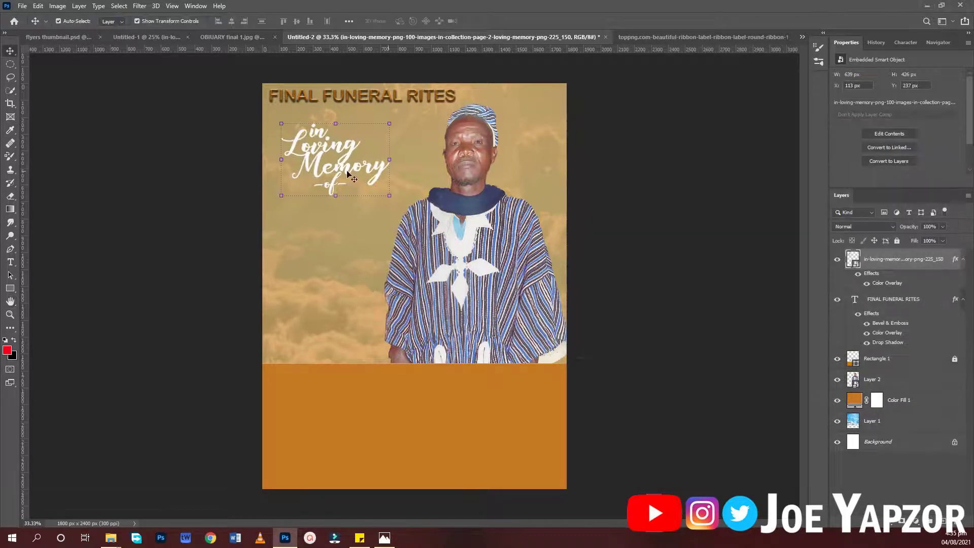
Scale the "in Loving Memory of" lettering to about 74.5% and align its left edge with the title
drag(391, 193, 367, 189)
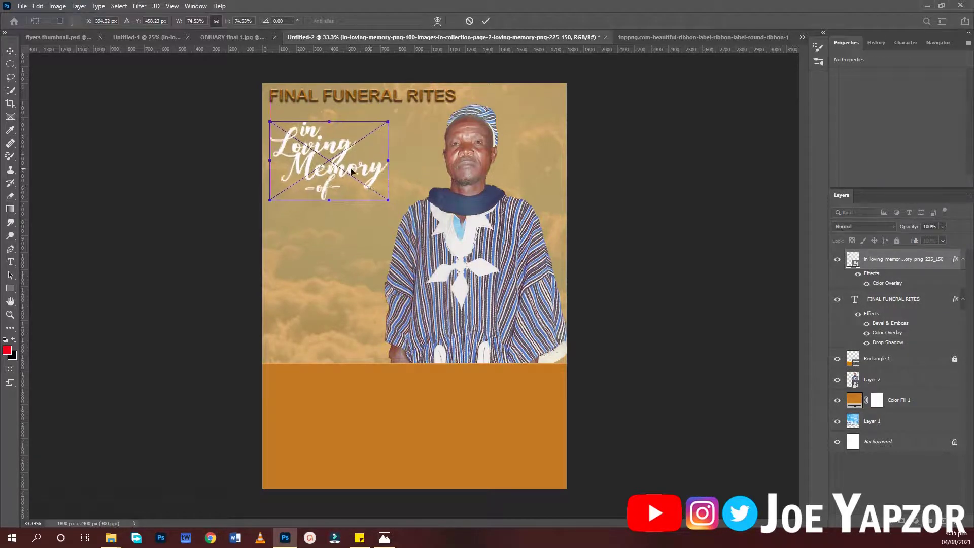
key(Return)
click(650, 183)
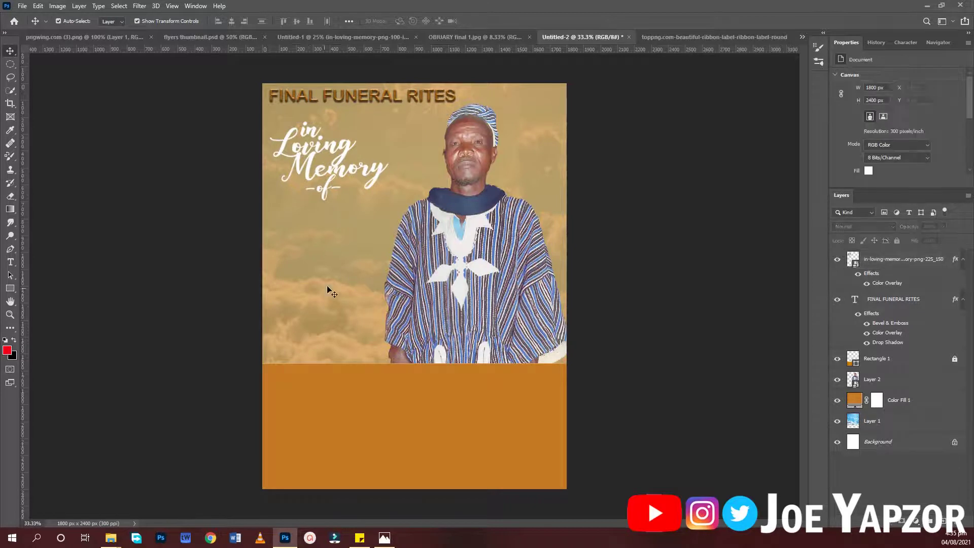
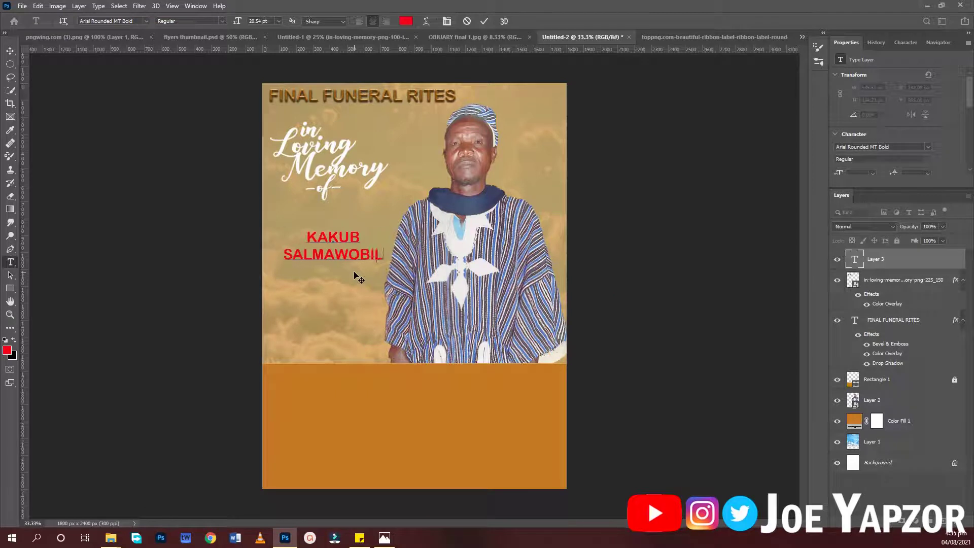
Recolour the deceased's name text to c97d06 by sampling the orange rectangle
key(ctrl+a)
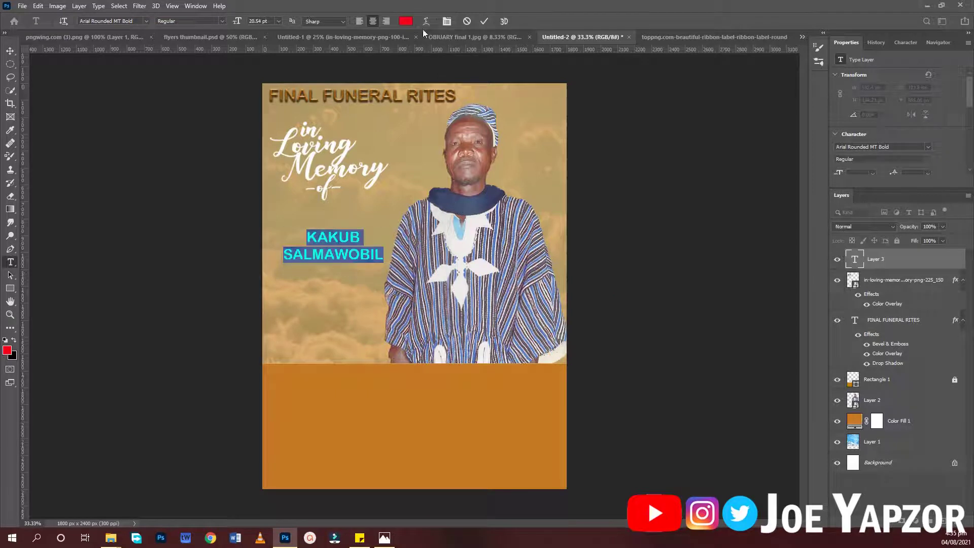
click(406, 21)
click(441, 376)
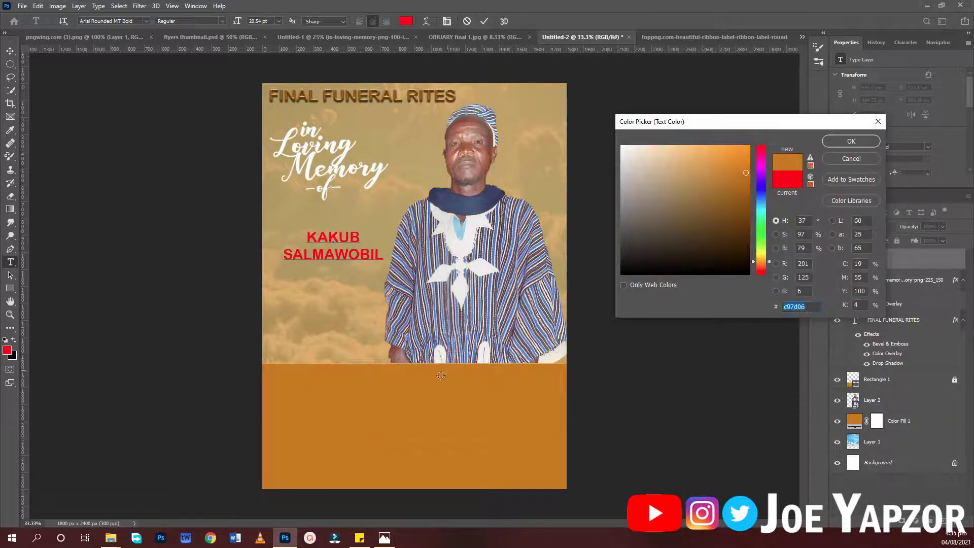
click(851, 141)
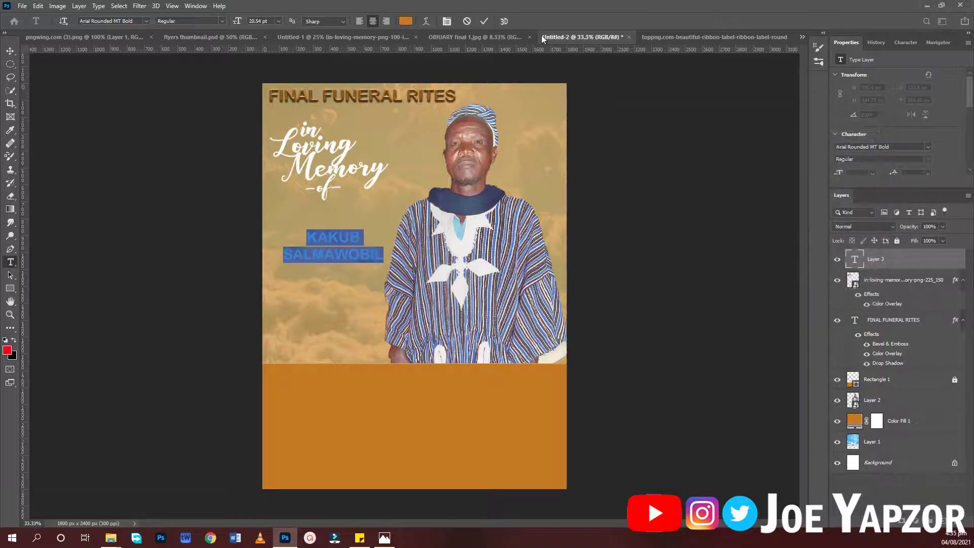
click(483, 22)
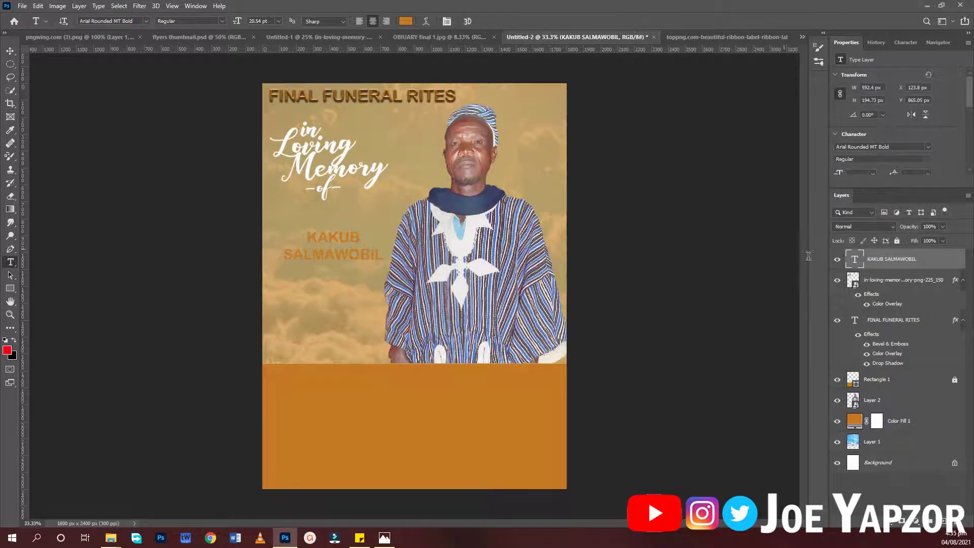
Copy the layer style of the FINAL FUNERAL RITES text onto the deceased's name text
right_click(953, 320)
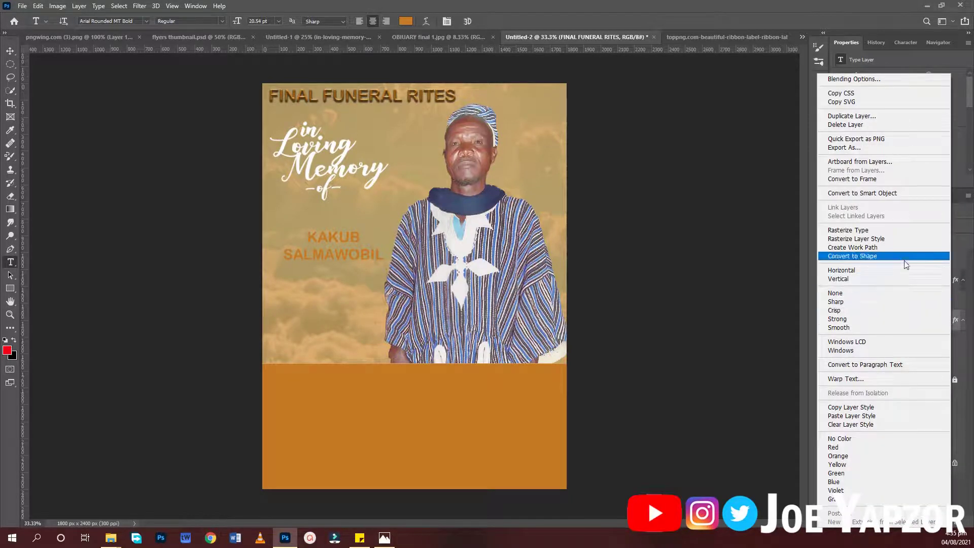
click(893, 409)
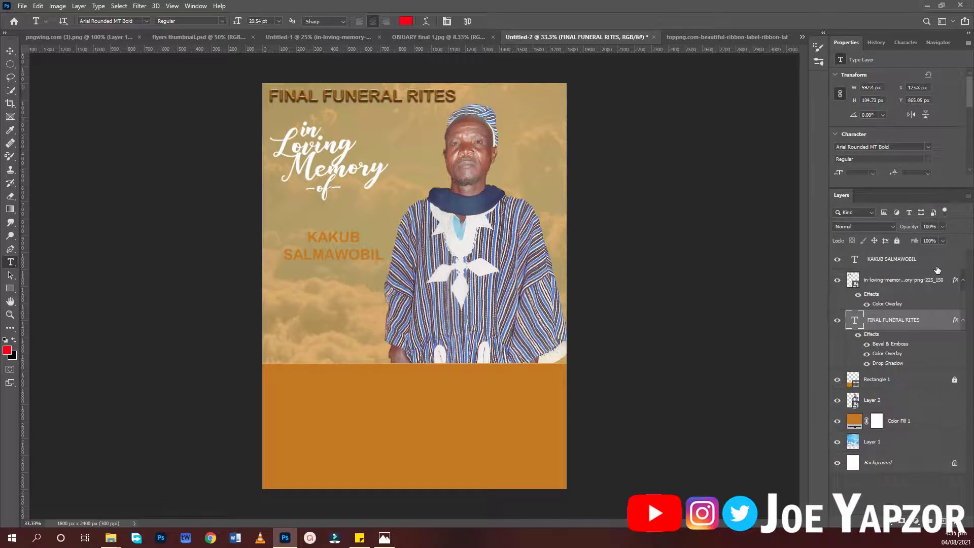
right_click(936, 260)
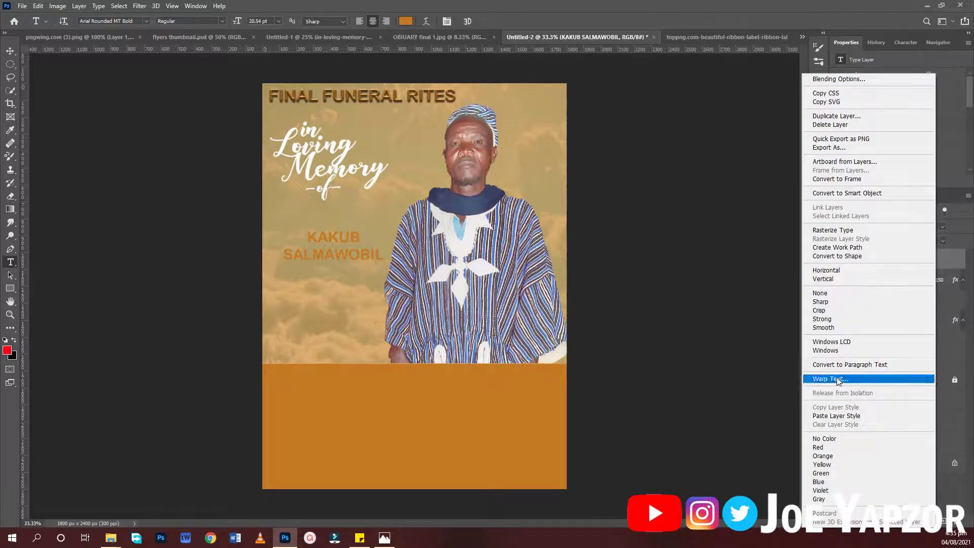
click(834, 416)
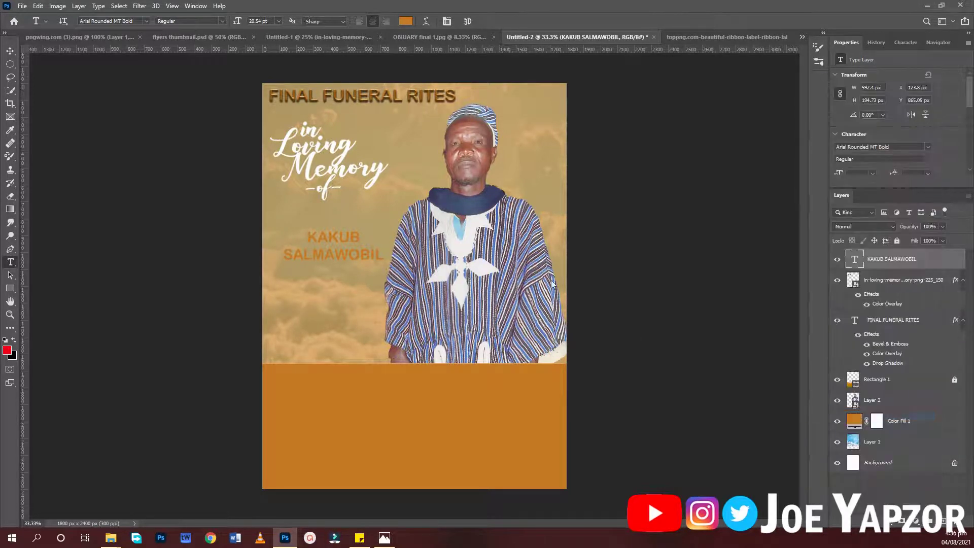
Add the honorific "MR." on its own line above the deceased's name
click(309, 234)
key(Return)
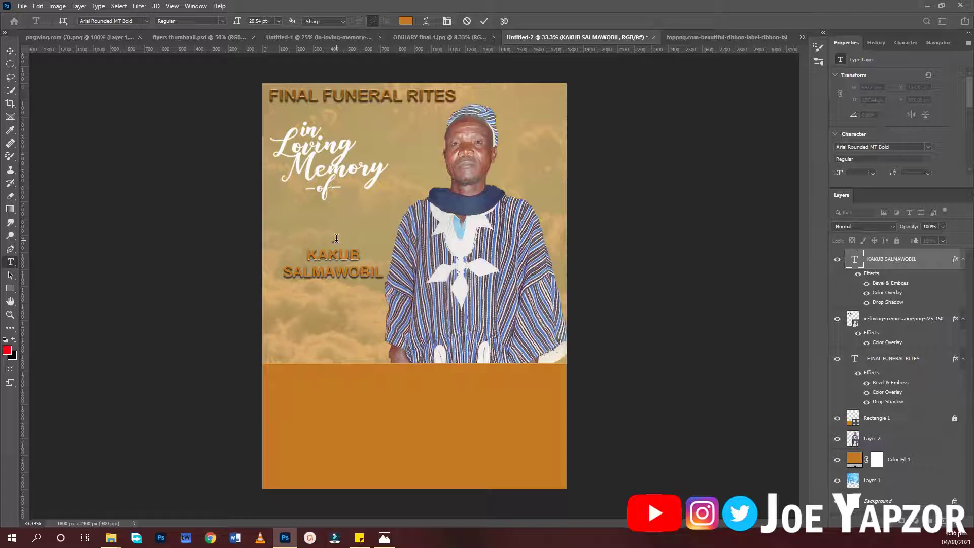
text(.)
Shift the deceased's name text slightly up and to the left and set its font size to 19 pt
key(ctrl+a)
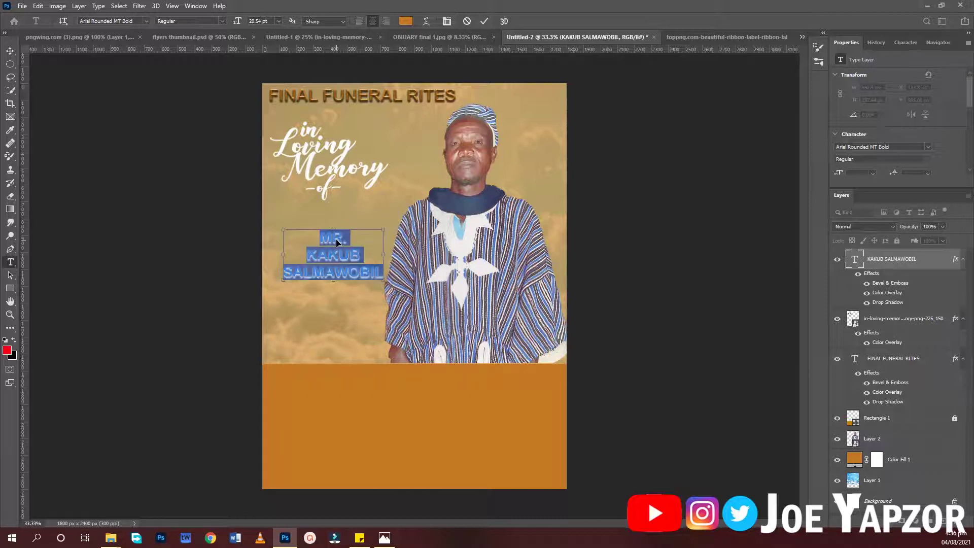
drag(365, 252, 357, 249)
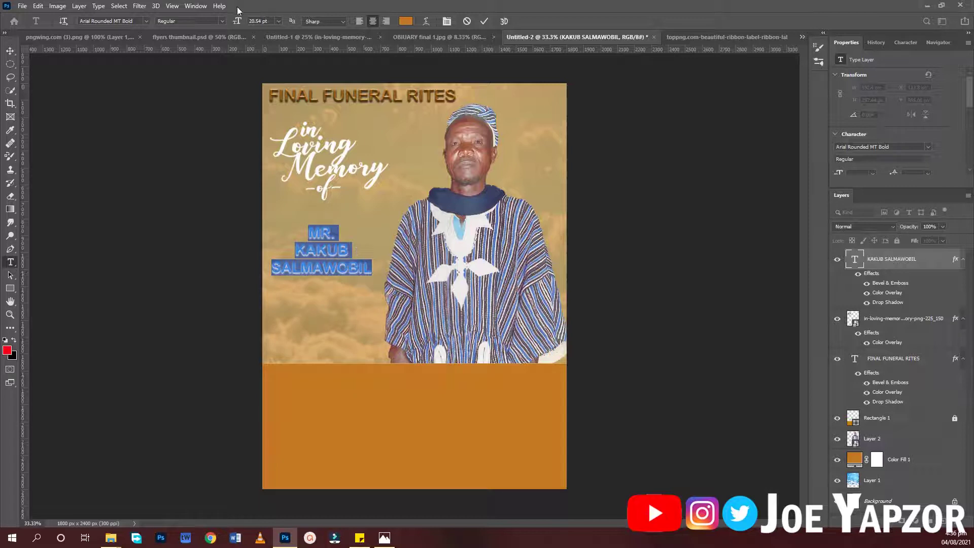
drag(240, 23, 242, 23)
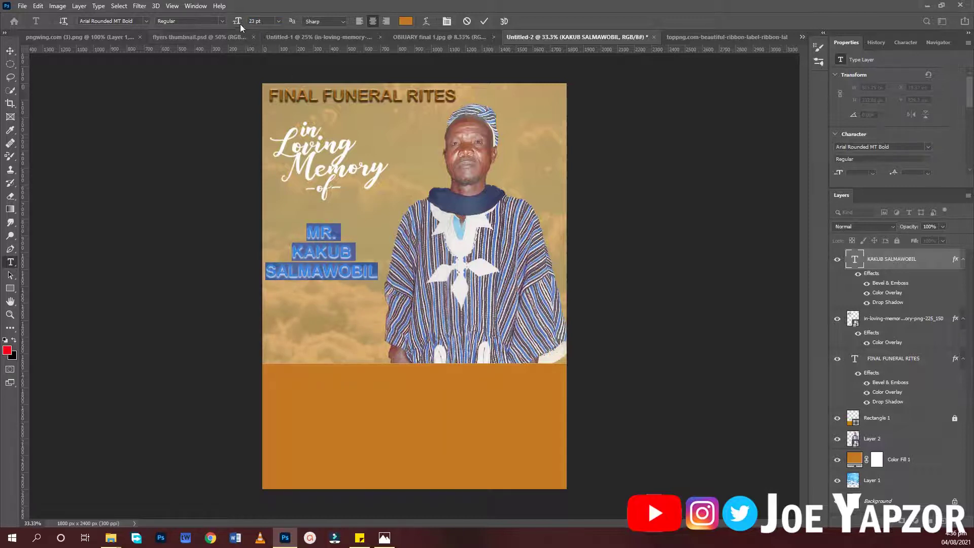
drag(240, 24, 240, 24)
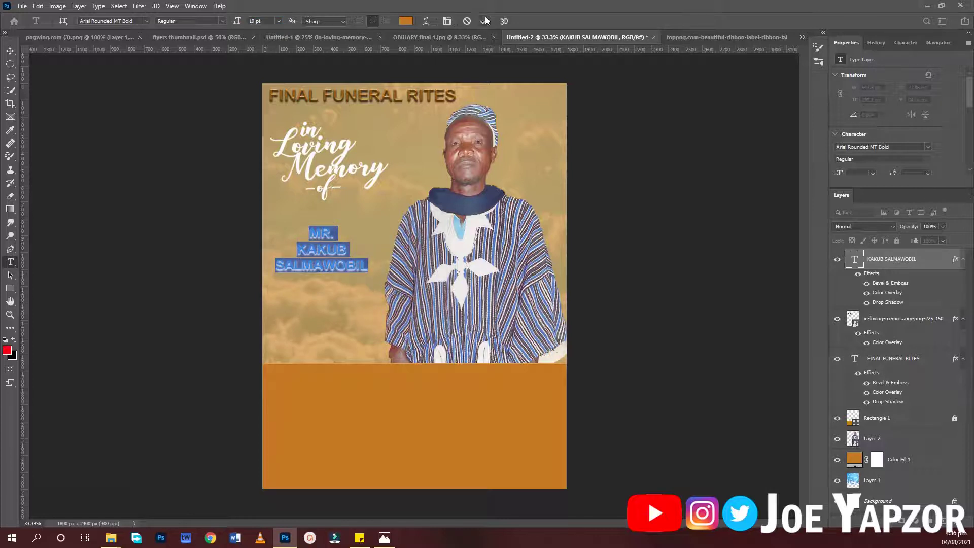
click(485, 21)
Add a new text line reading "aka Site Owner" directly beneath the deceased's name
click(291, 286)
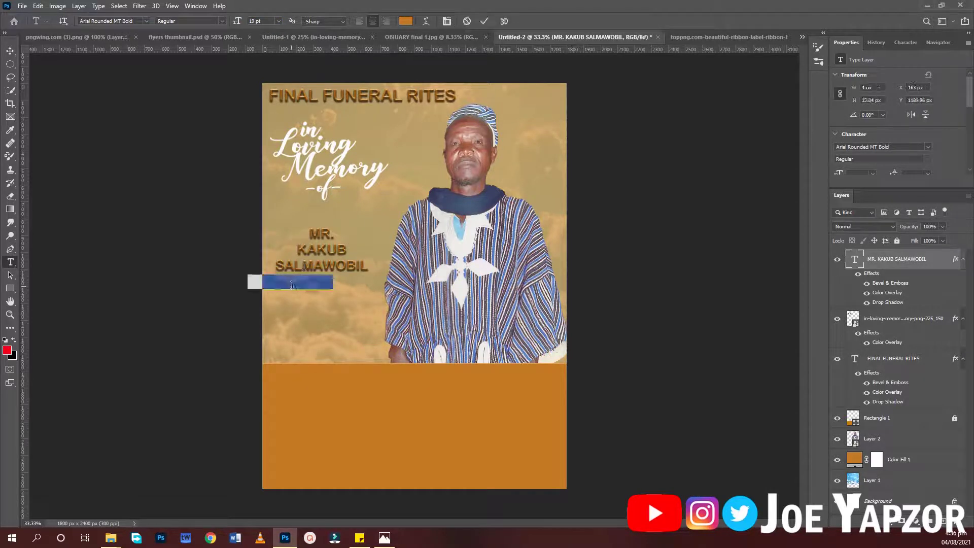
key(BackSpace)
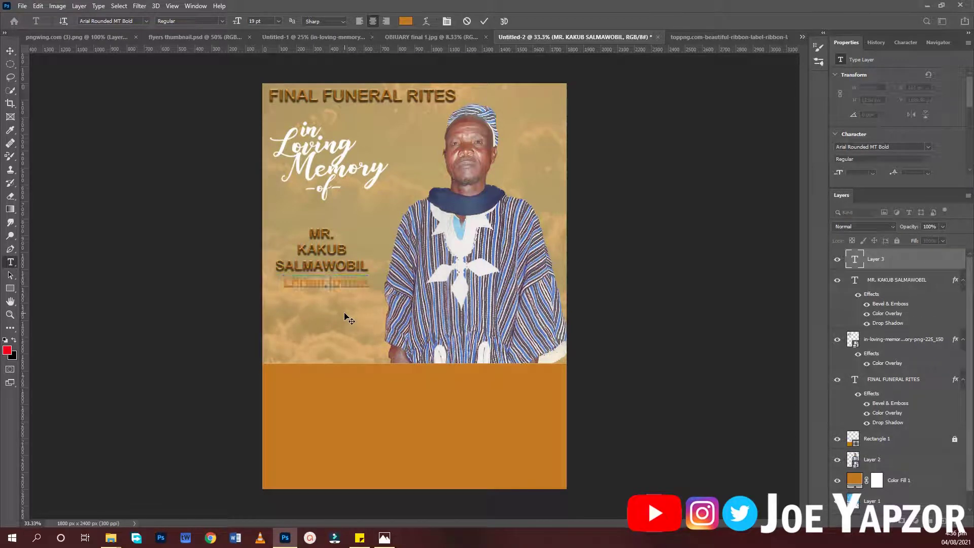
text(Ka)
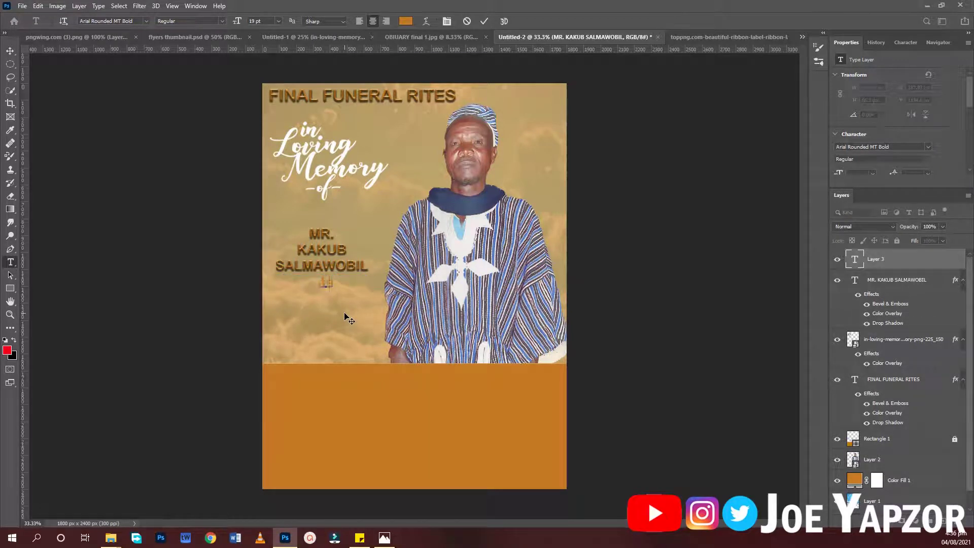
text(kub)
text(ite Chief)
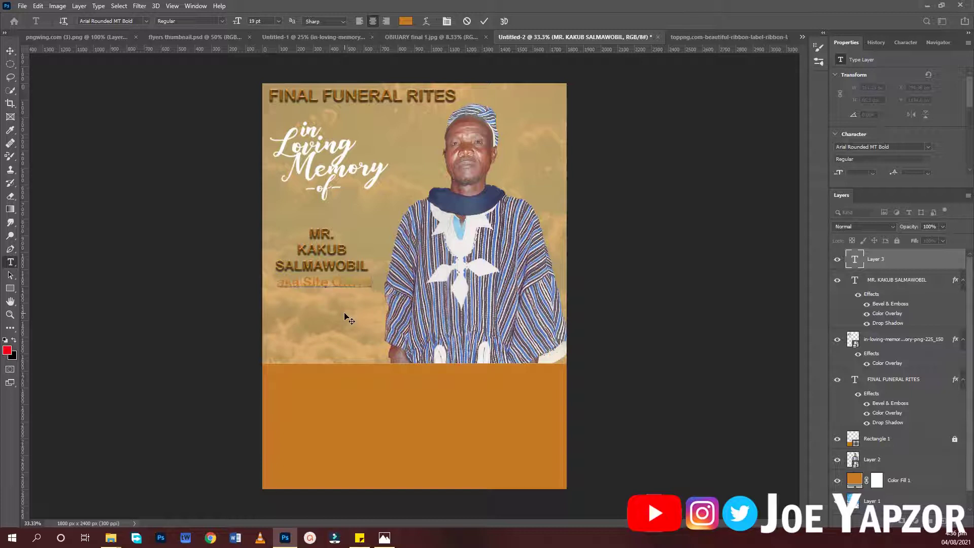
Change the font of the "aka Site Owner" line to Arial Nova, filtering the font list to Sans Serif
key(ctrl+a)
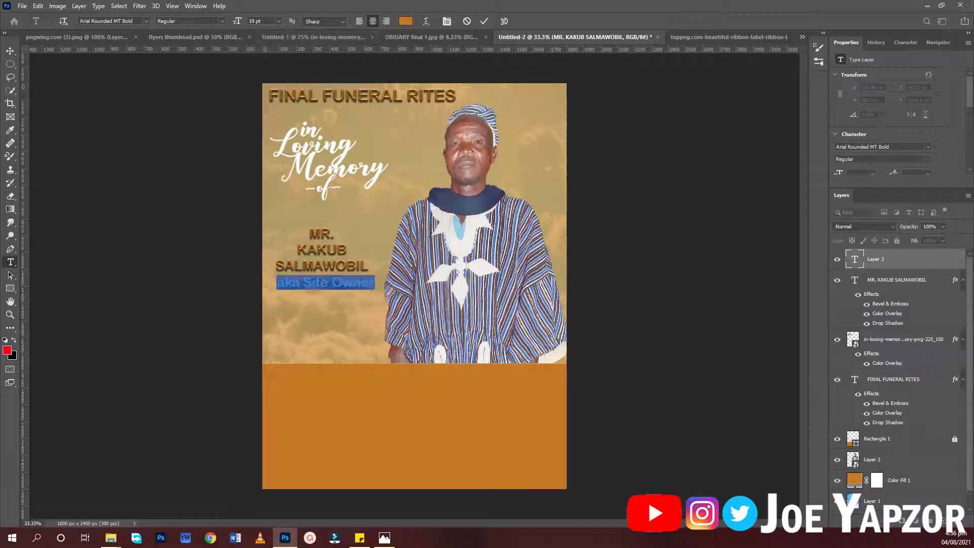
click(919, 42)
click(889, 61)
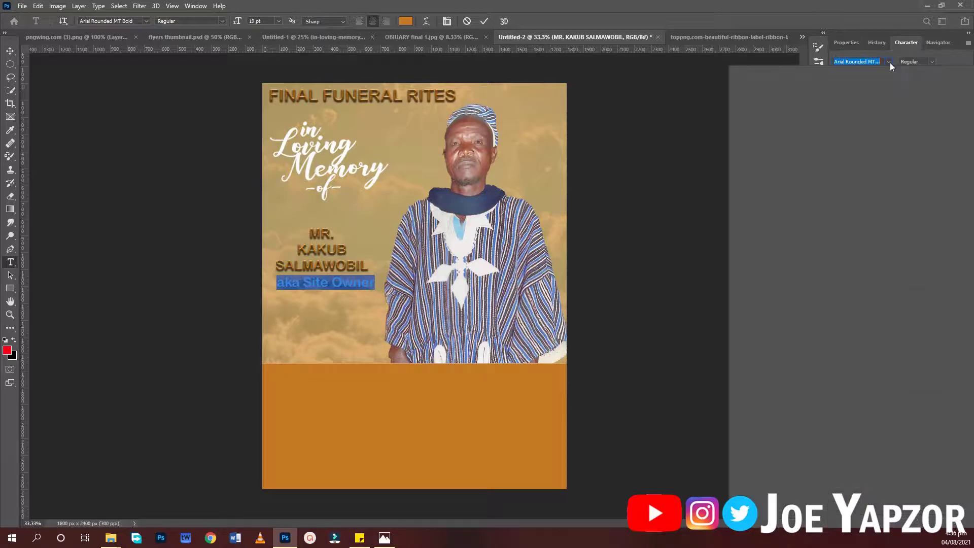
click(767, 75)
click(776, 85)
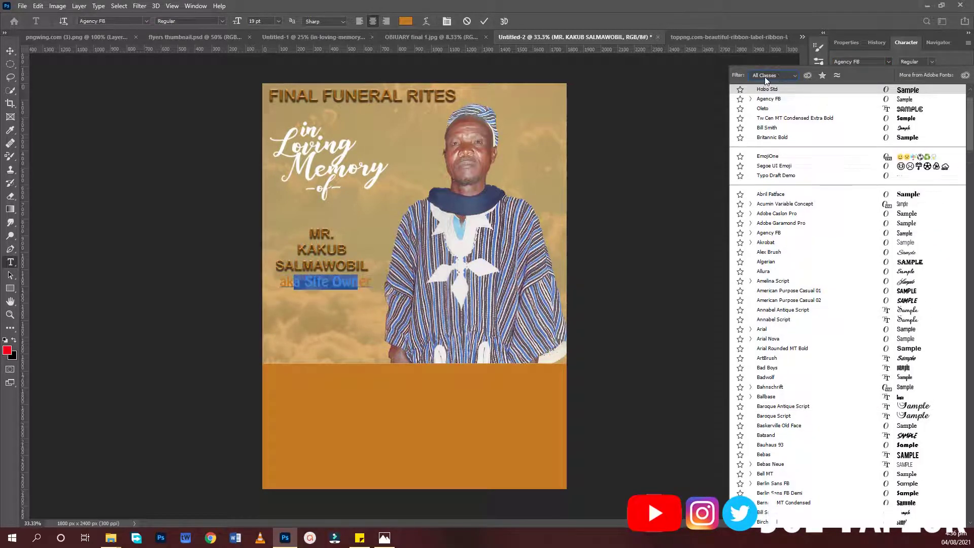
click(767, 76)
click(762, 114)
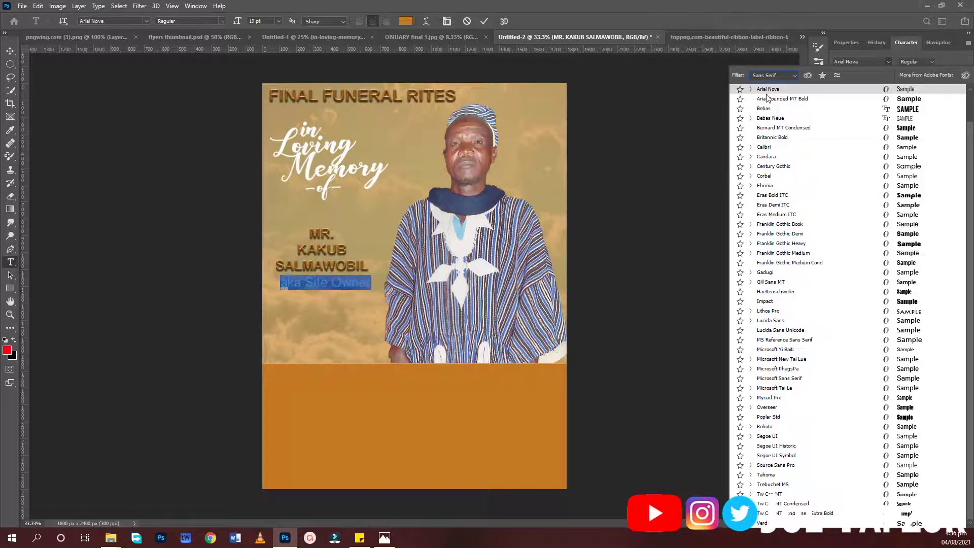
click(768, 89)
key(ctrl+Return)
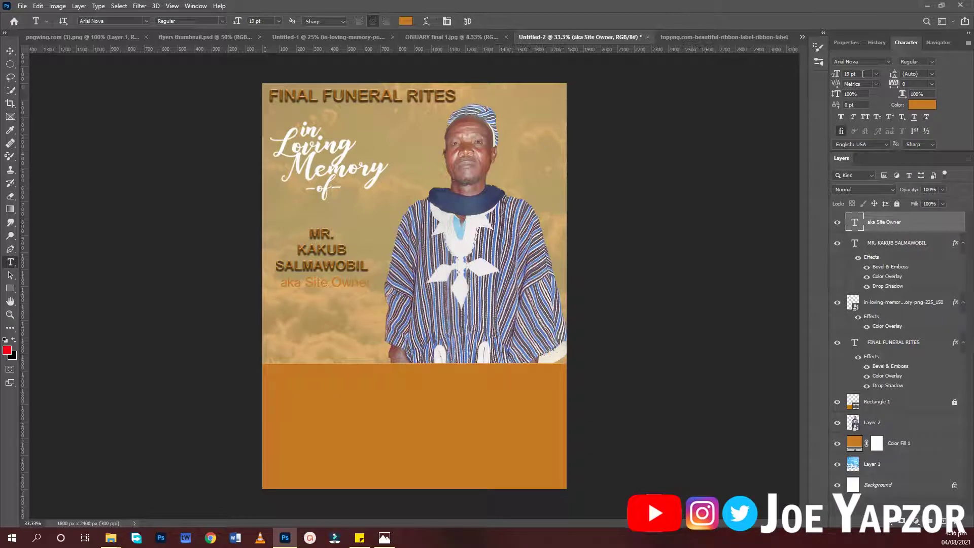
Set the "aka Site Owner" text to 16 pt in the Light style with faux bold
text(16)
key(Return)
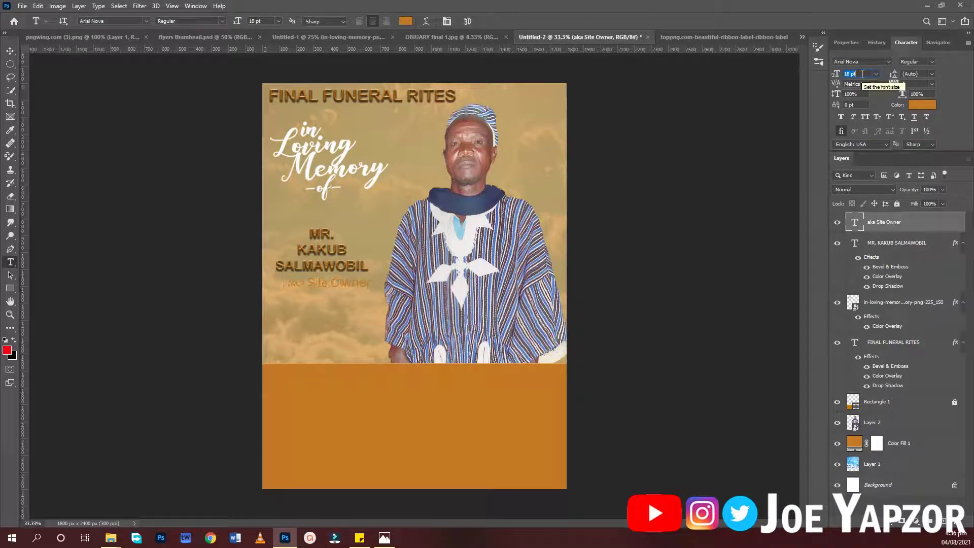
click(931, 62)
click(932, 62)
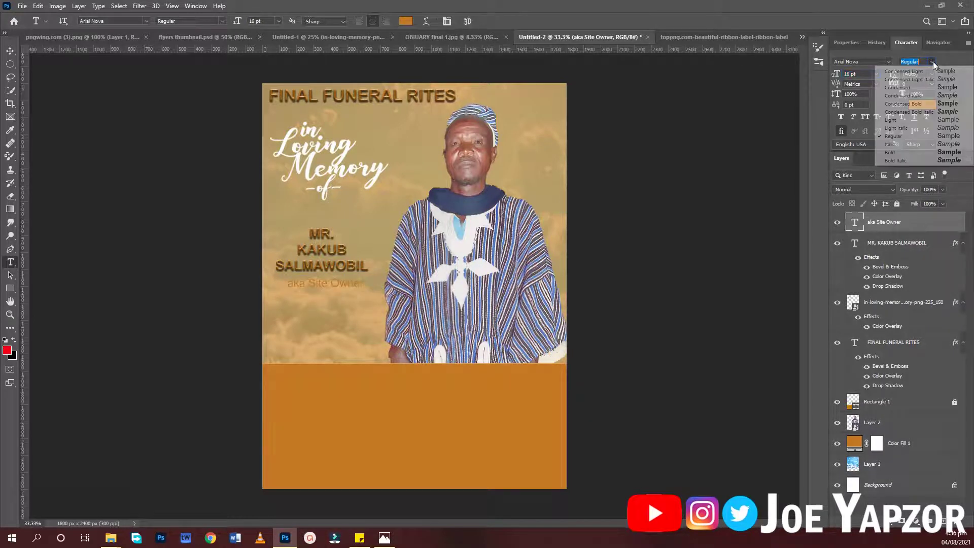
click(901, 121)
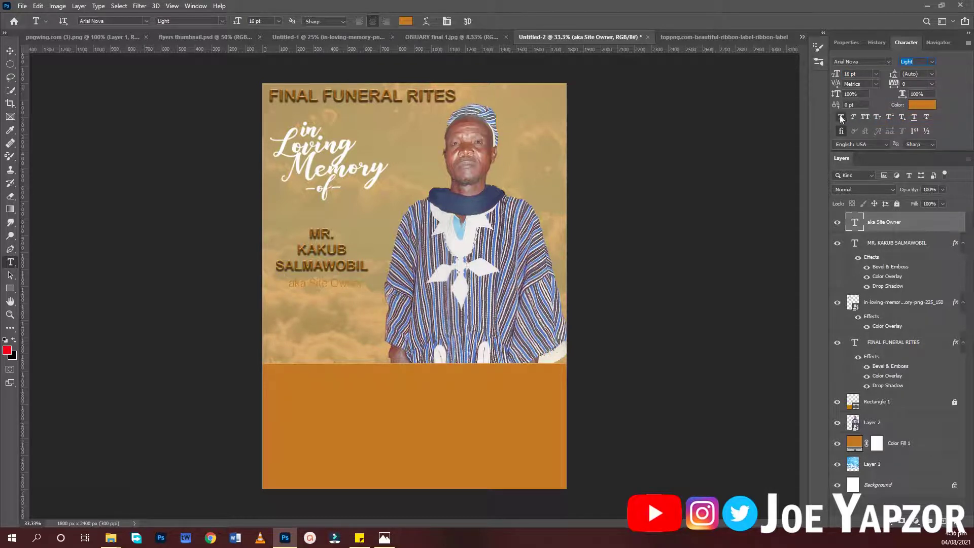
Paste the copied layer style onto the "aka Site Owner" text and shift it slightly left beneath the name
right_click(924, 222)
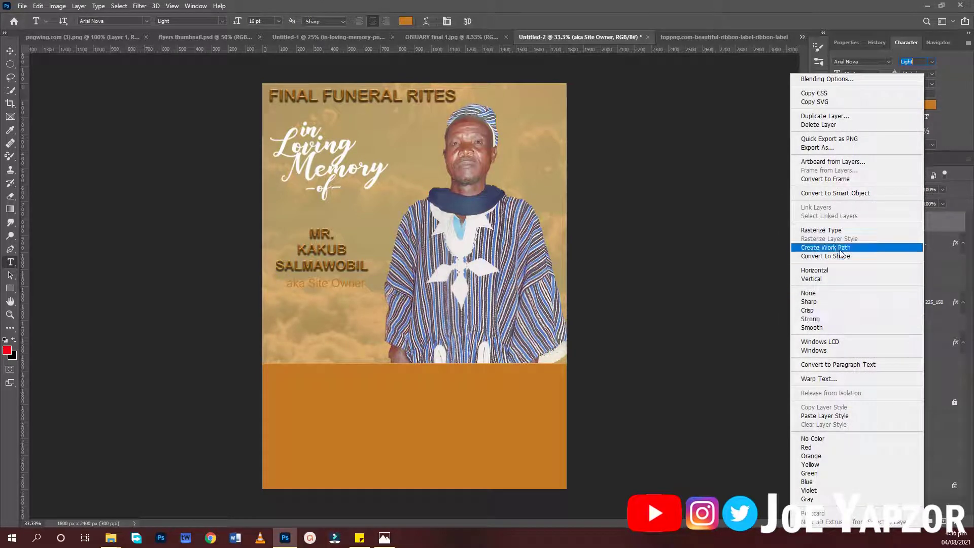
click(844, 415)
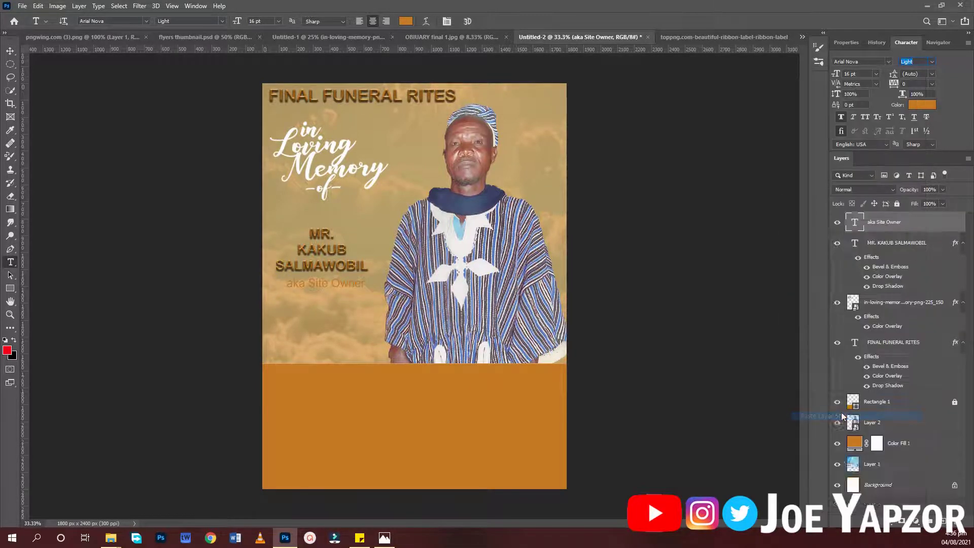
click(10, 51)
drag(329, 287, 324, 285)
Enclose the "aka Site Owner" text in parentheses and deselect its layer
double_click(325, 284)
click(322, 283)
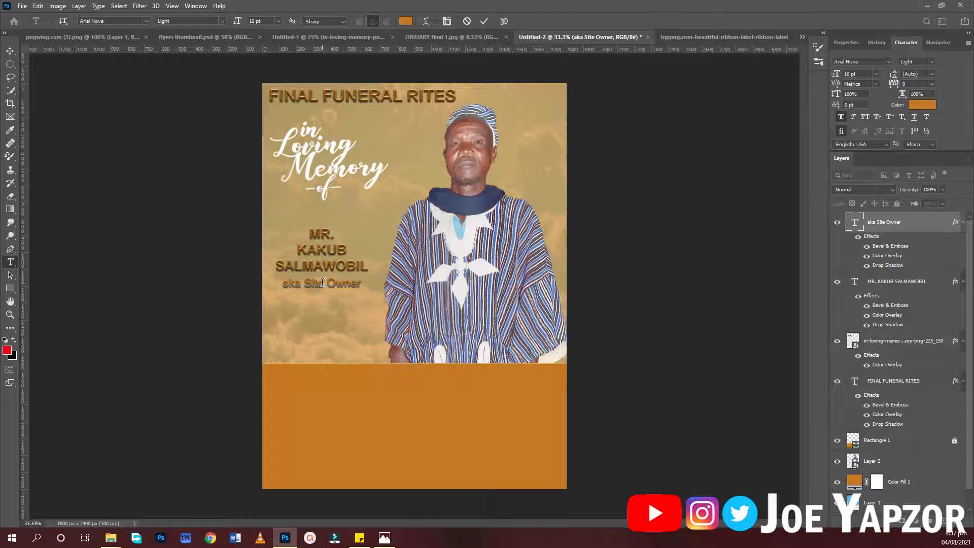
text())
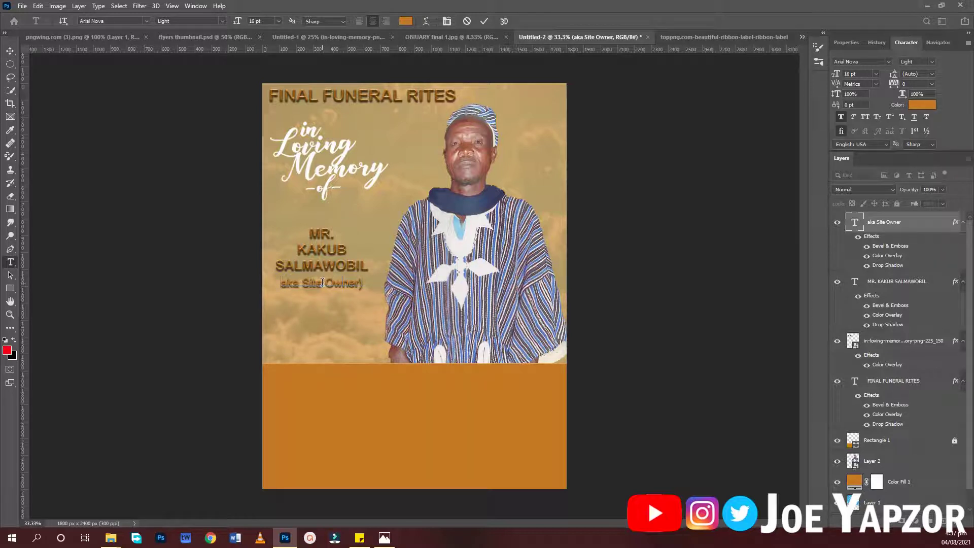
text(()
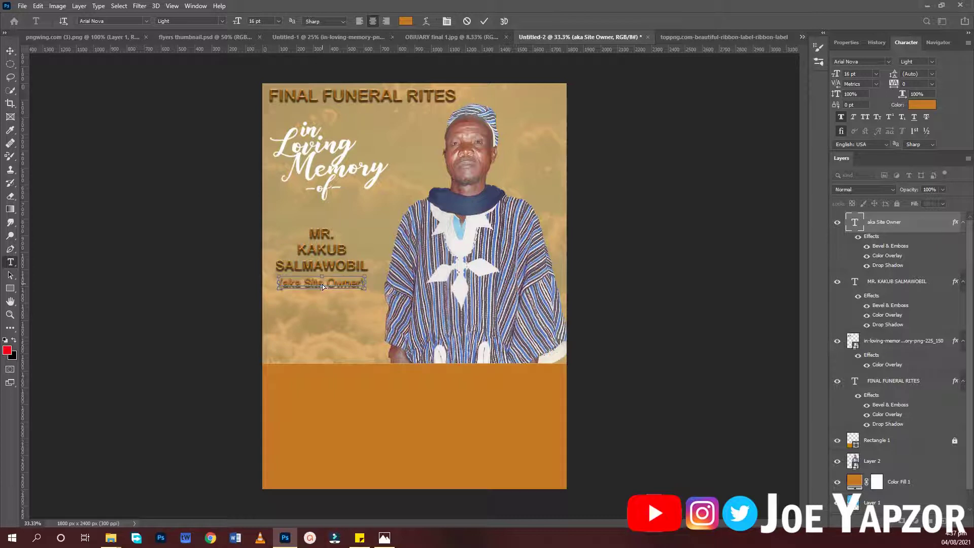
key(ctrl+Return)
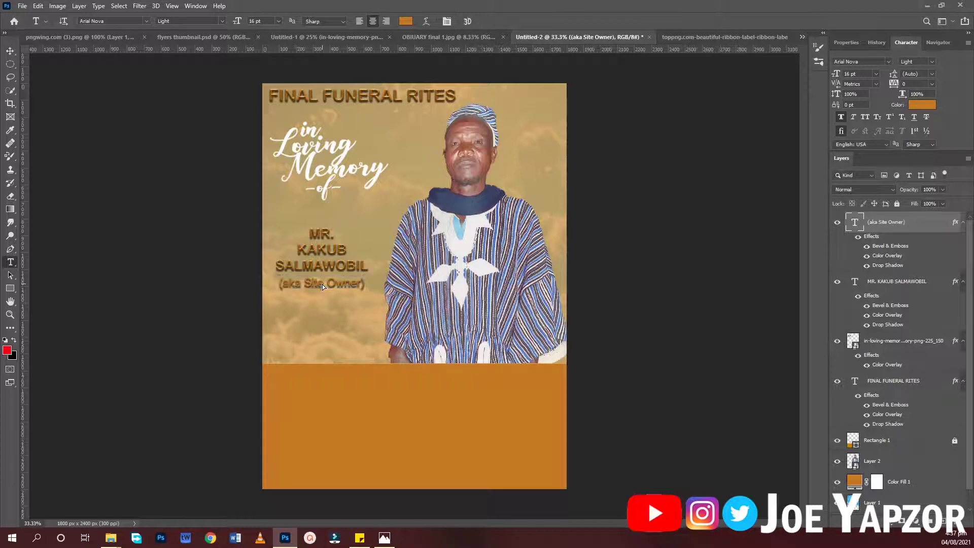
click(9, 51)
click(190, 333)
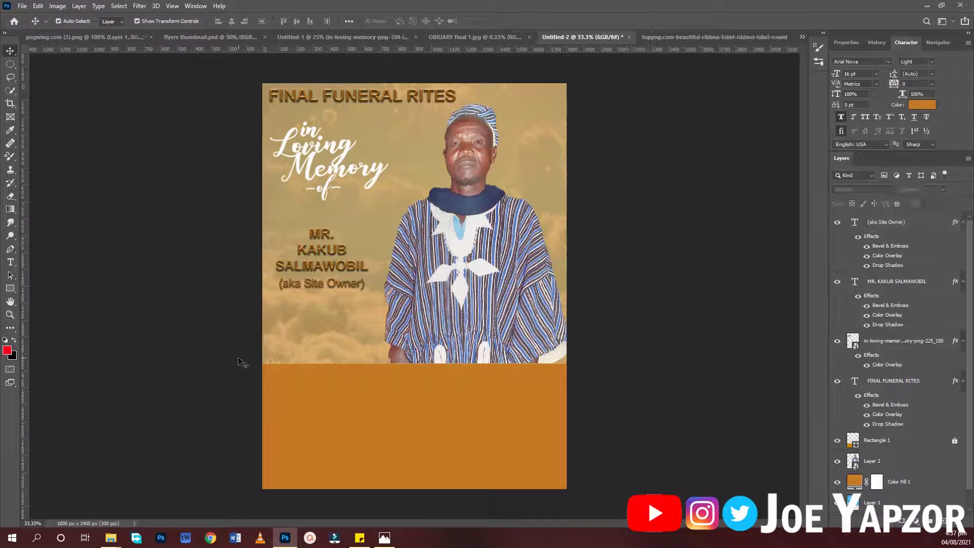
Add a text line with the deceased's birth and death dates just above the orange band, pasting the copied text
key(t)
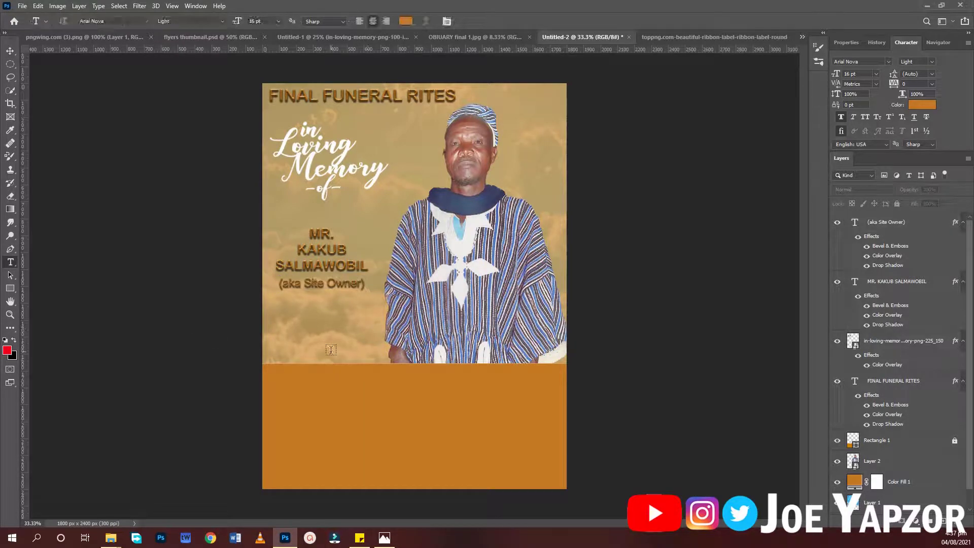
click(331, 350)
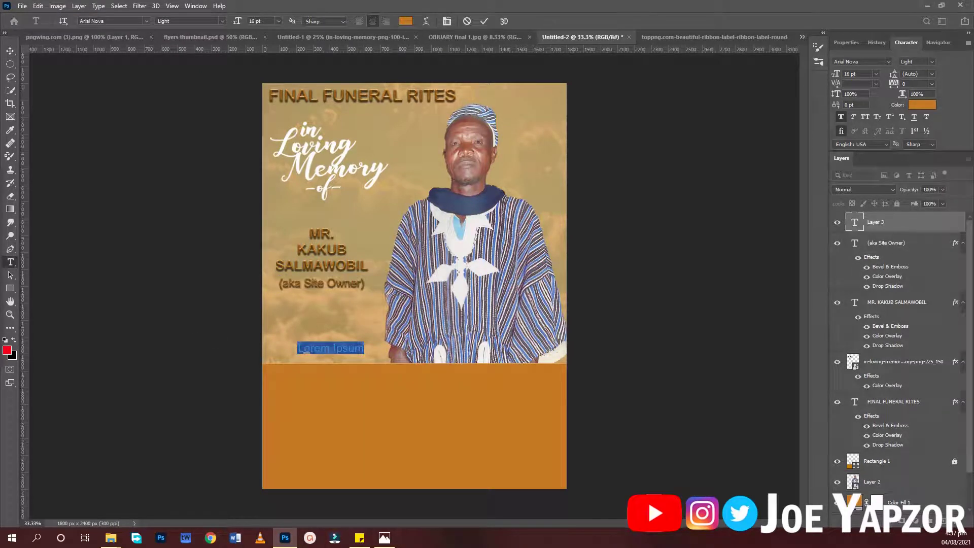
key(ctrl+v)
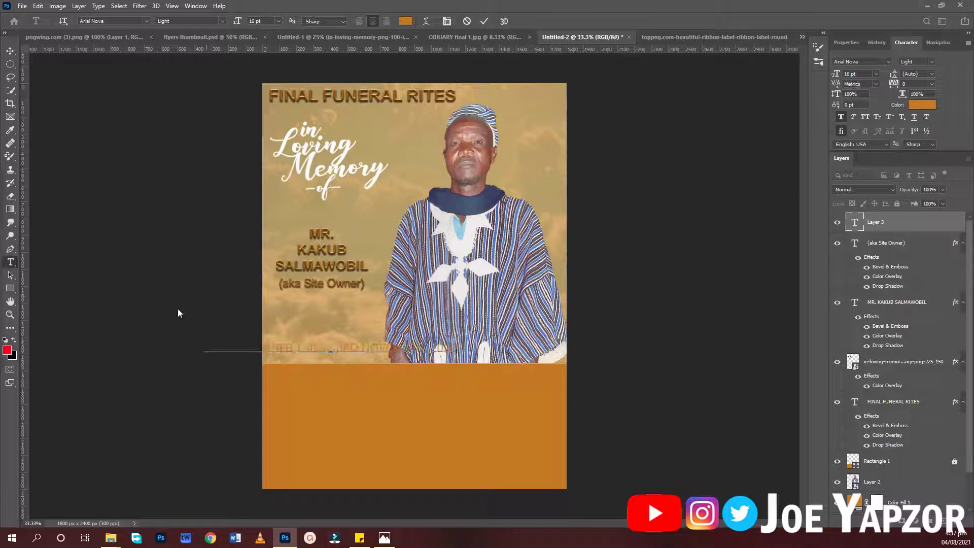
Recolor the whole birth and death date line to white (ffffff) and commit the text
key(ctrl+a)
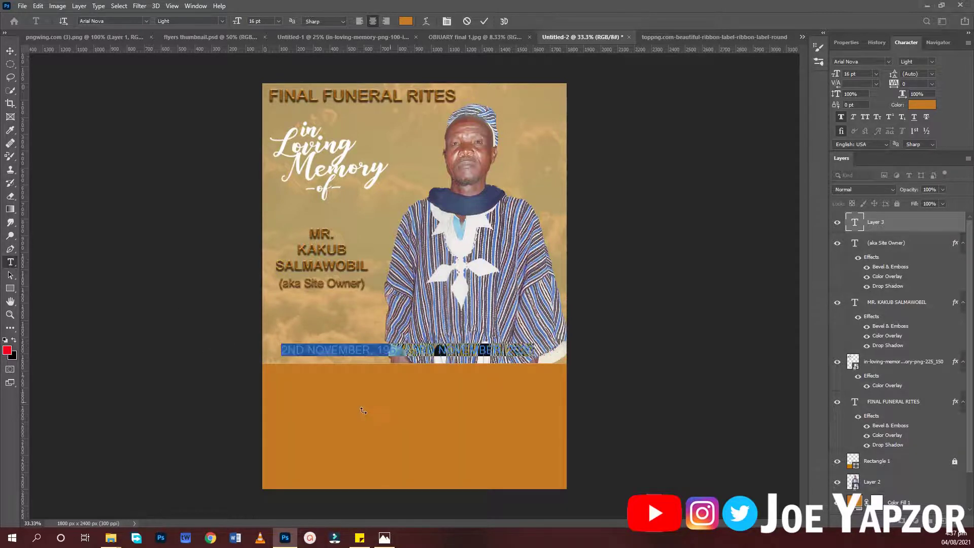
click(405, 21)
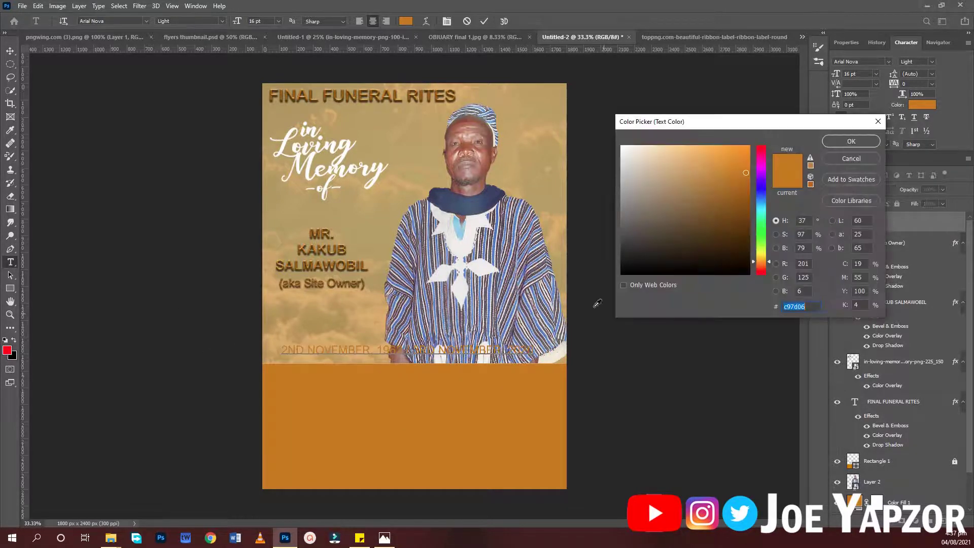
text(ffffff)
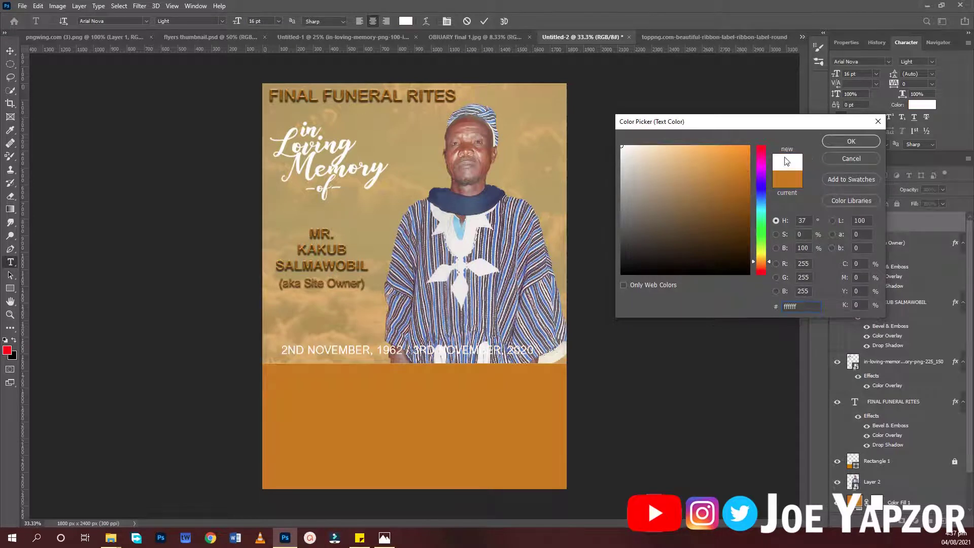
click(839, 138)
click(847, 42)
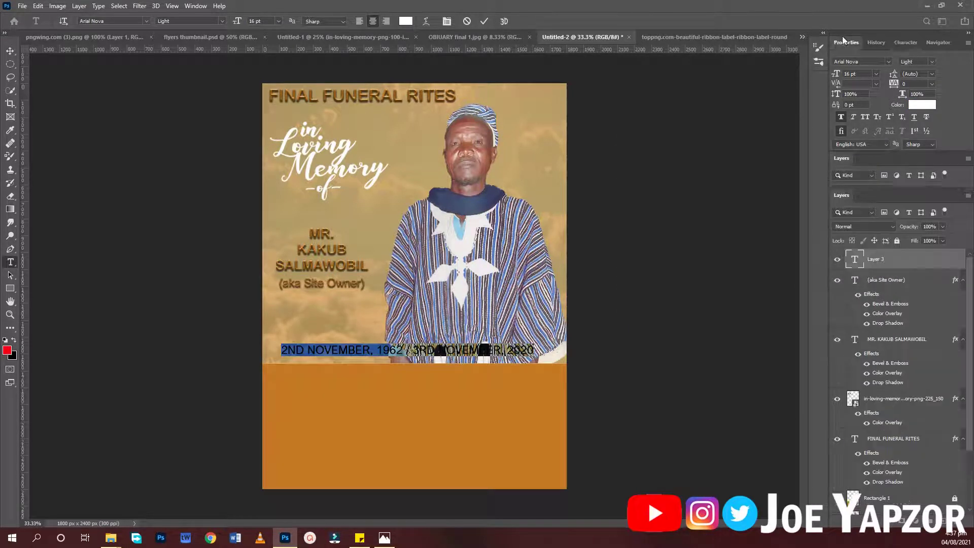
click(936, 258)
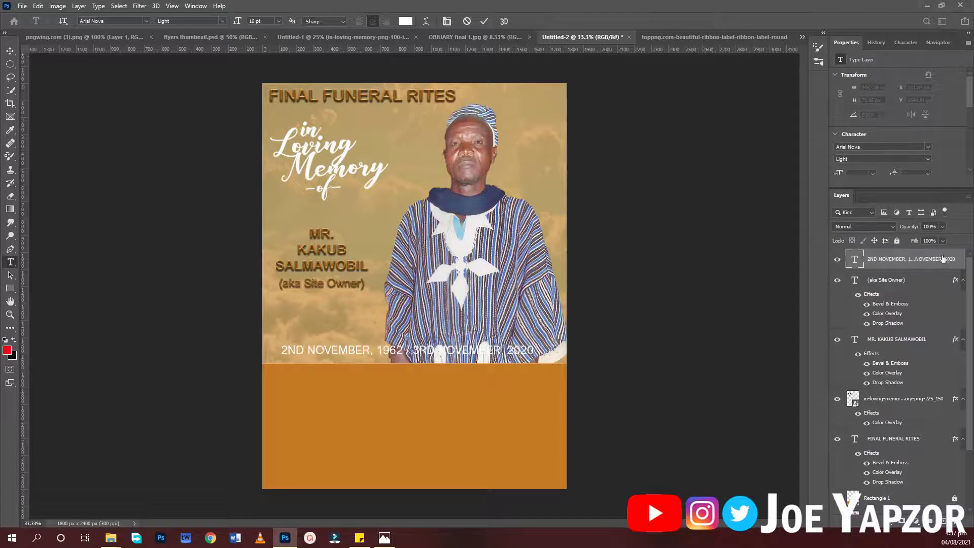
Add a black Stroke layer effect to the date line with its position set to Outside
double_click(948, 259)
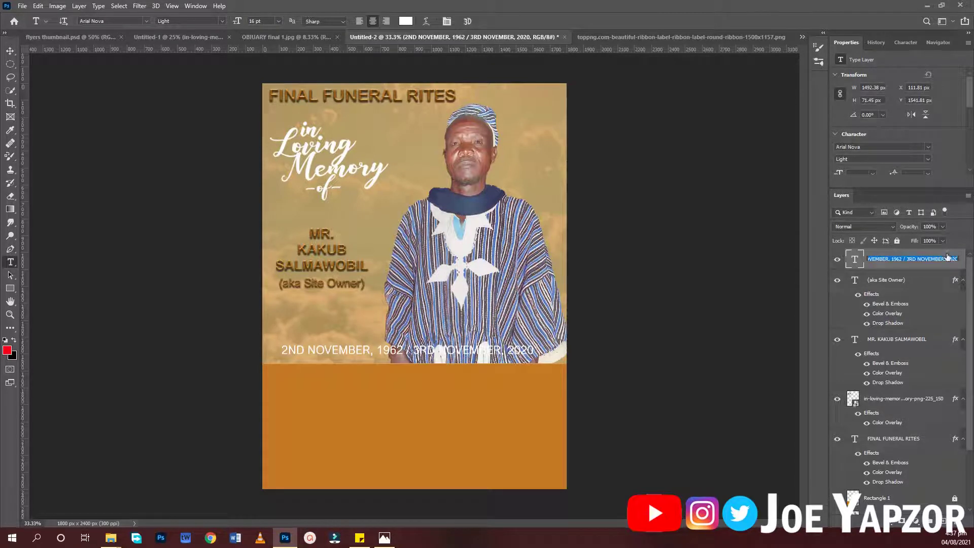
key(Return)
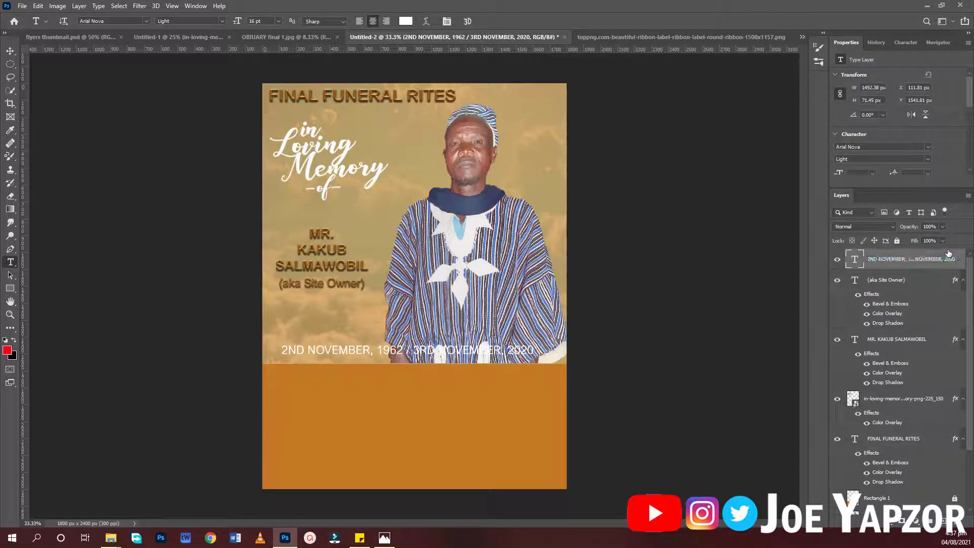
double_click(949, 257)
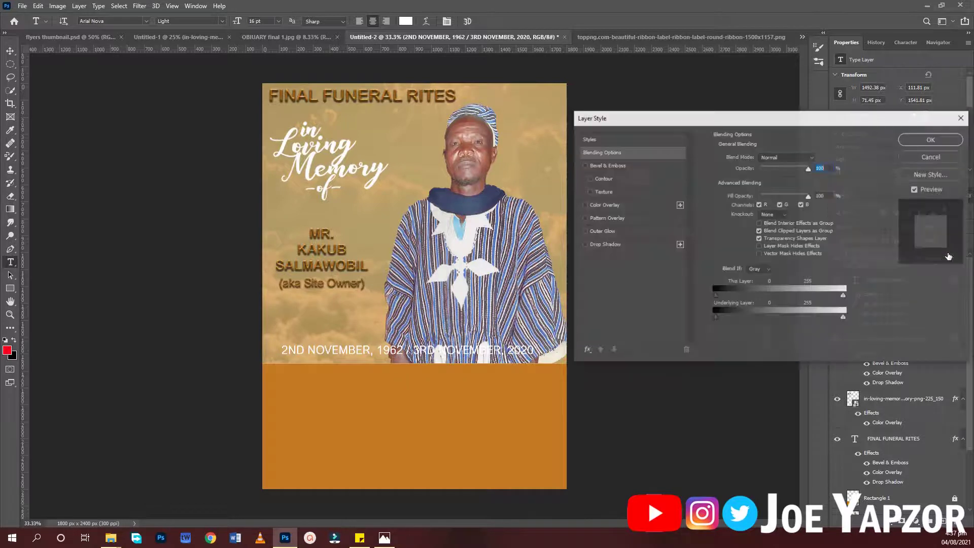
click(595, 141)
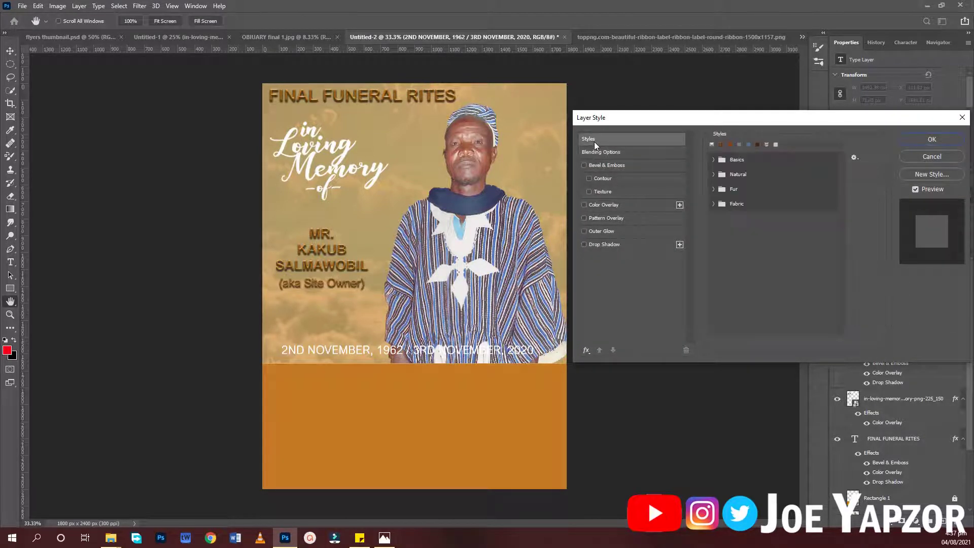
click(714, 160)
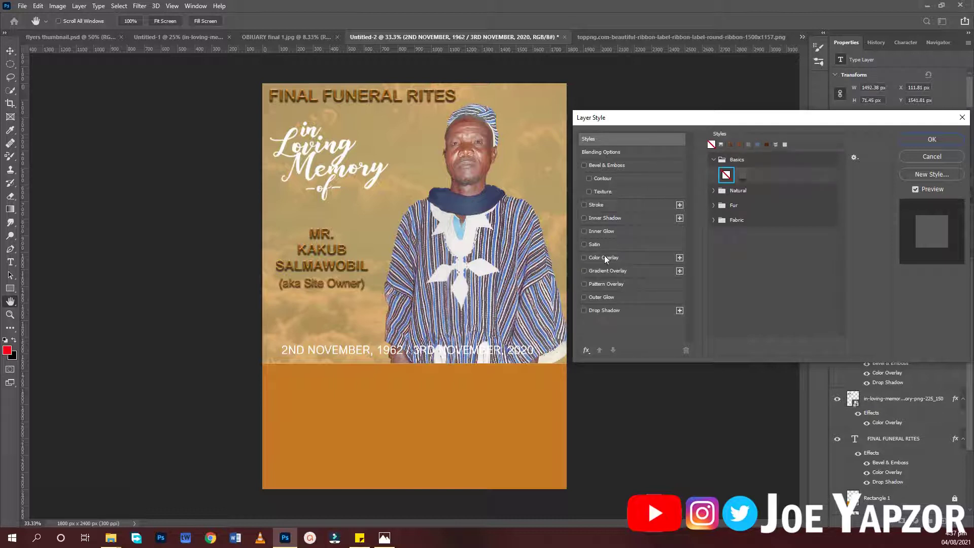
click(595, 206)
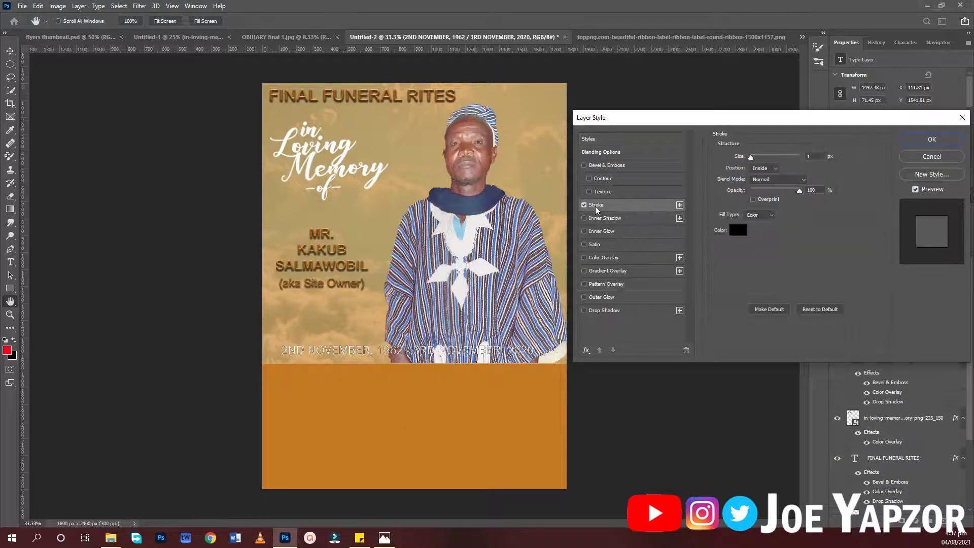
click(765, 169)
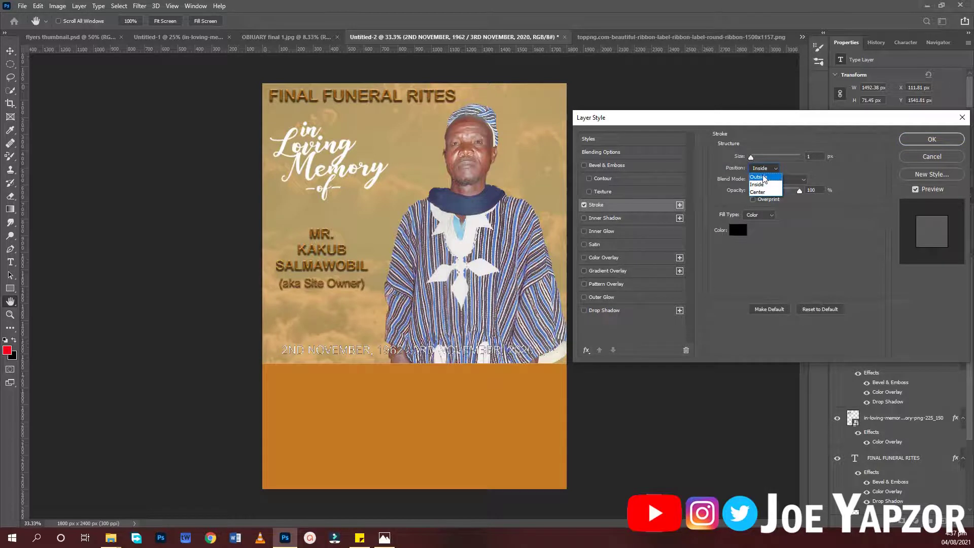
click(764, 175)
Increase the stroke size on the date line for a bolder outline and apply the layer style
key(Up)
key(Up)
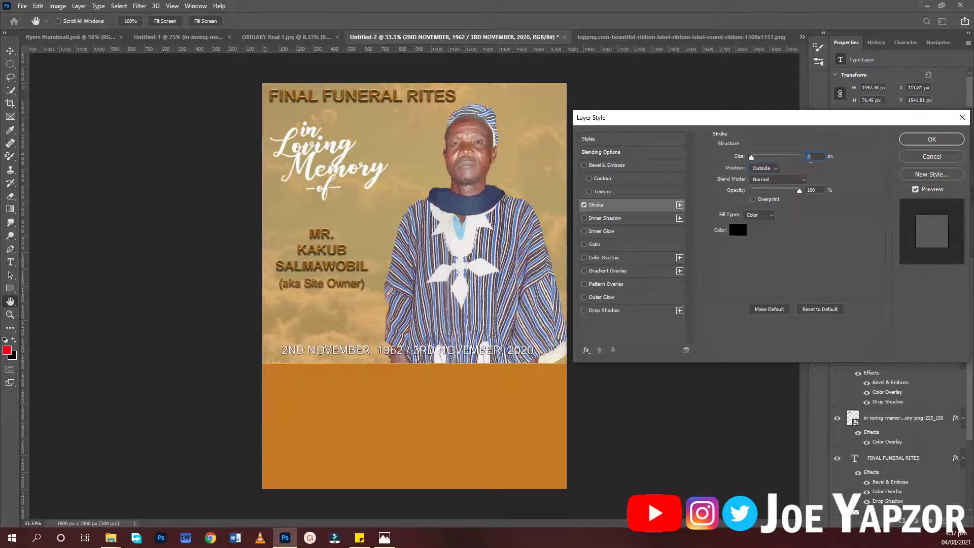
key(Up)
key(Up)
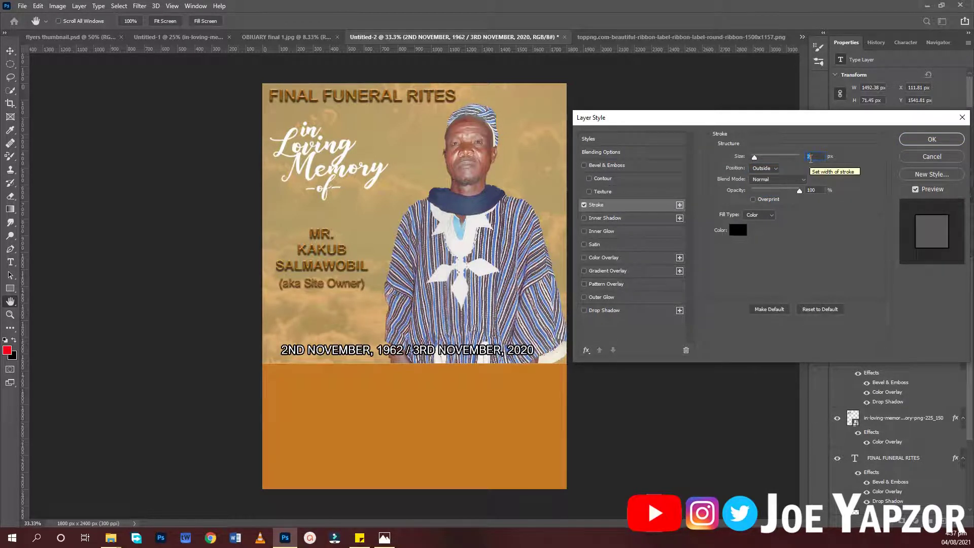
click(927, 140)
Change the date line's font to French Script MT, filtering the font list to Script
click(904, 43)
click(908, 62)
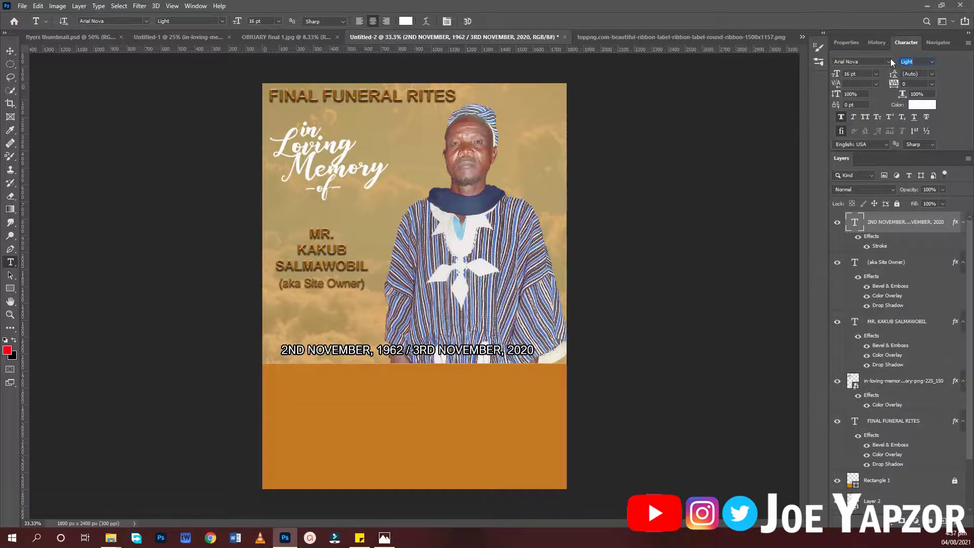
click(889, 62)
click(774, 75)
click(774, 122)
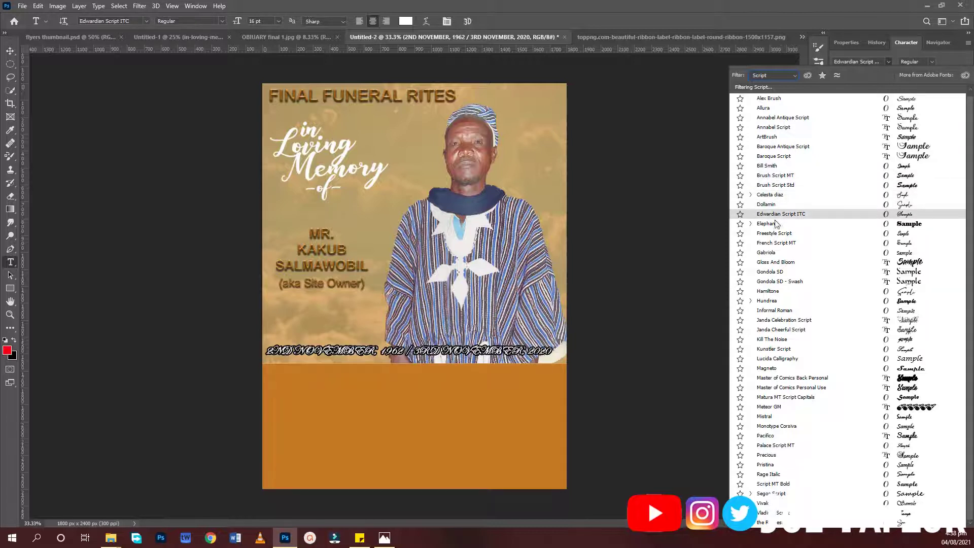
click(778, 245)
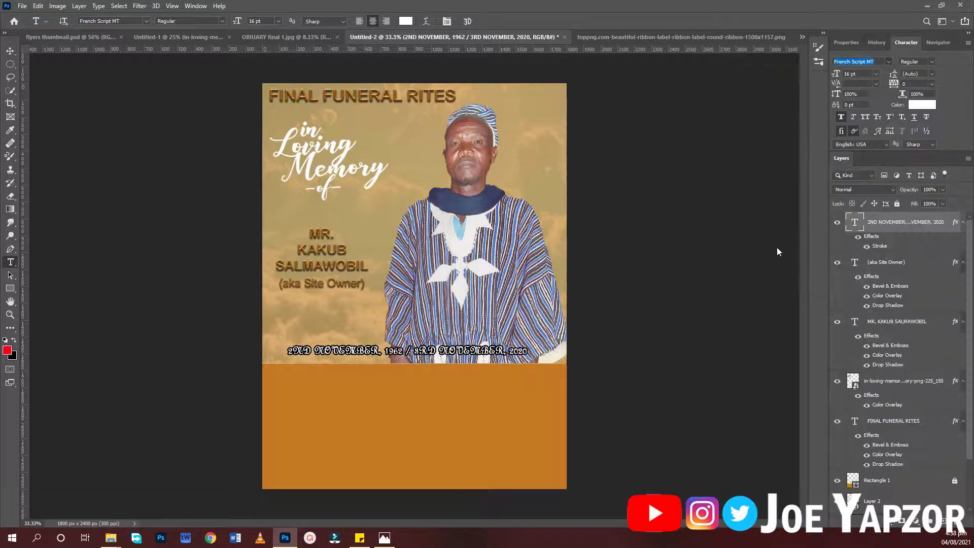
Change the date line's font to Freestyle Script at 20 pt and shift the line slightly to the right
click(888, 61)
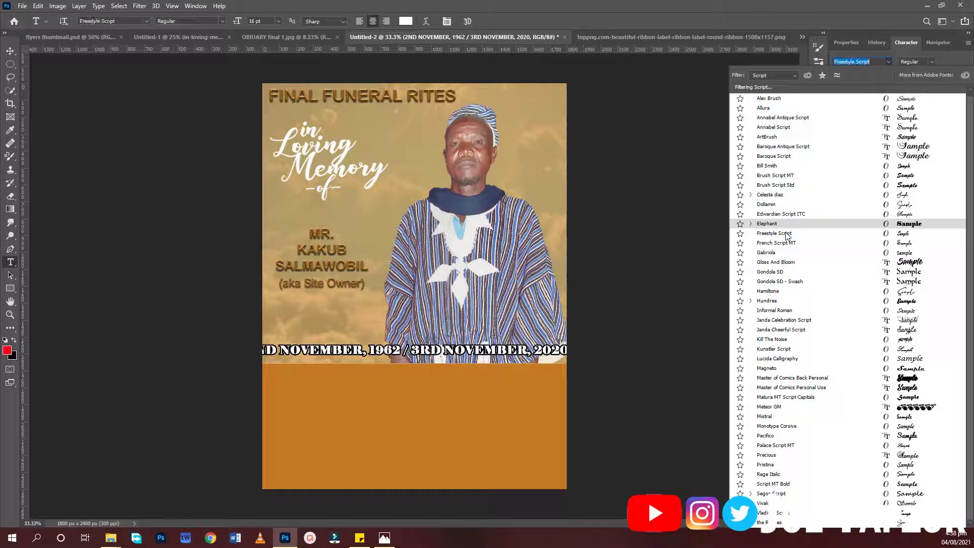
click(786, 234)
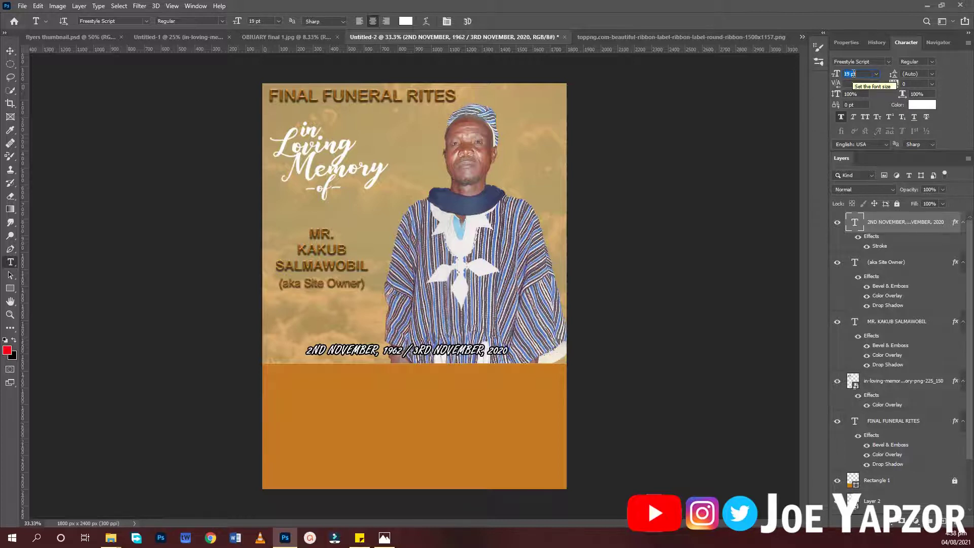
key(Up)
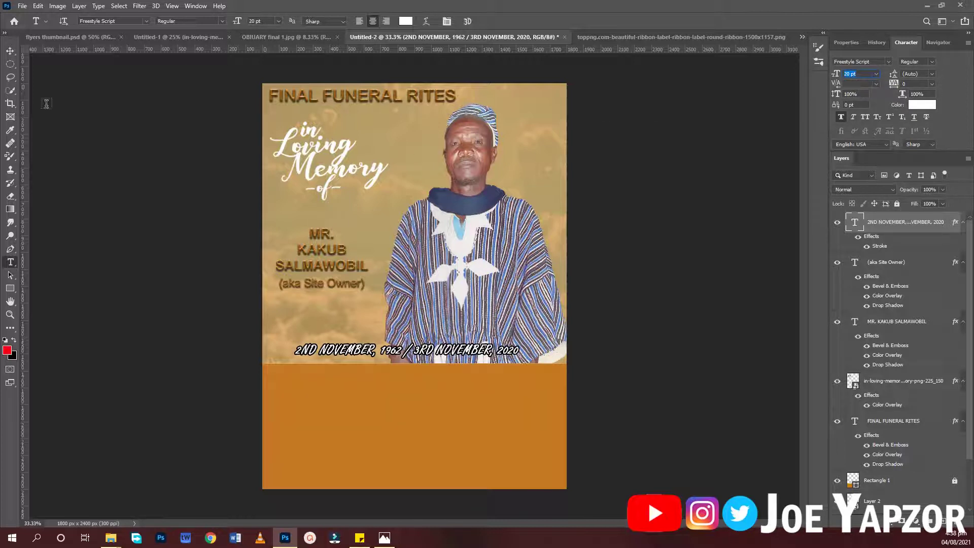
click(10, 51)
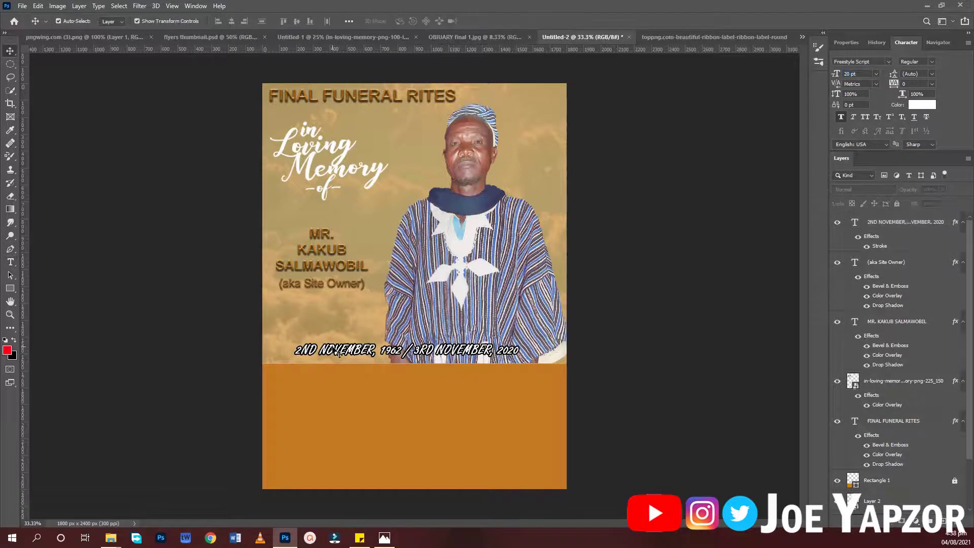
drag(331, 349, 345, 351)
Lock the portrait, color fill and cloud layers, and move the name and alias text together up towards the memorial lettering
drag(222, 265, 306, 285)
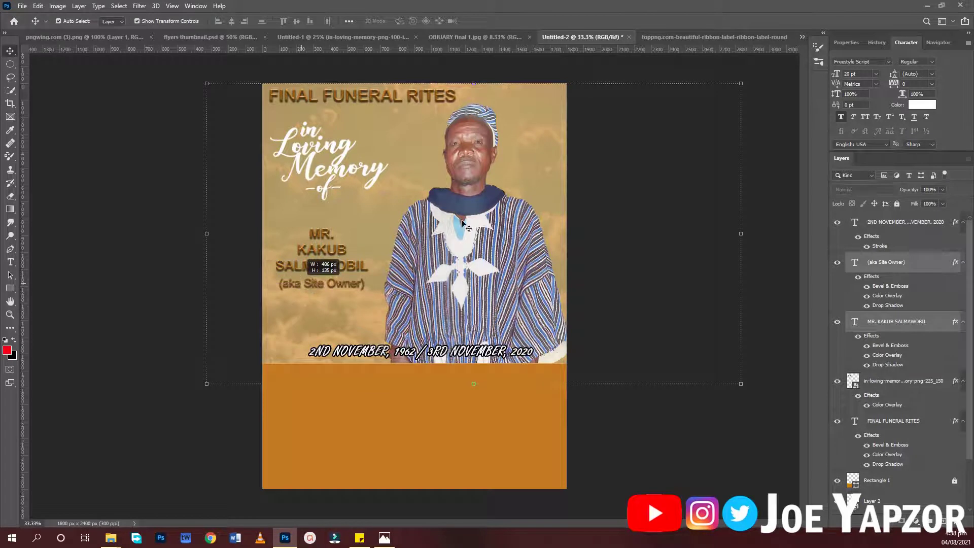
click(522, 151)
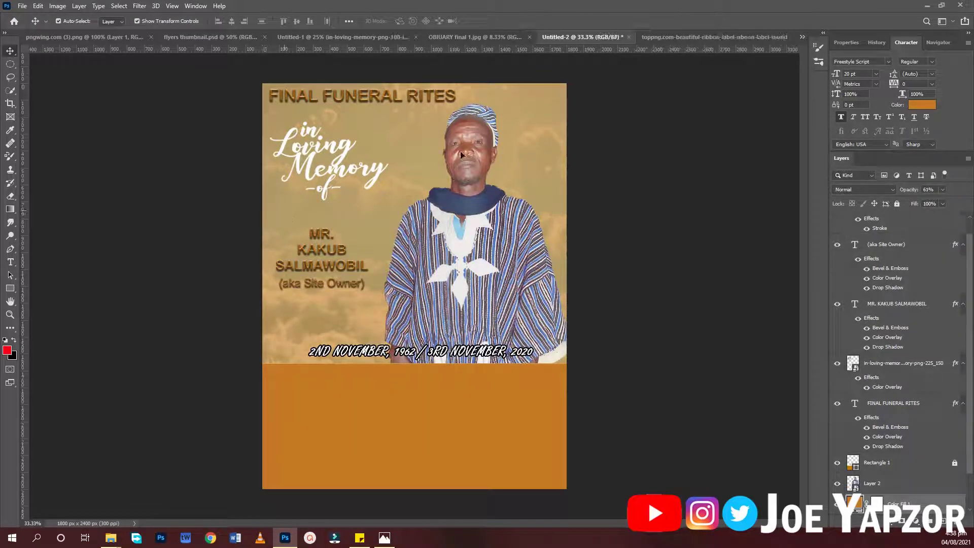
drag(223, 238, 325, 269)
click(460, 236)
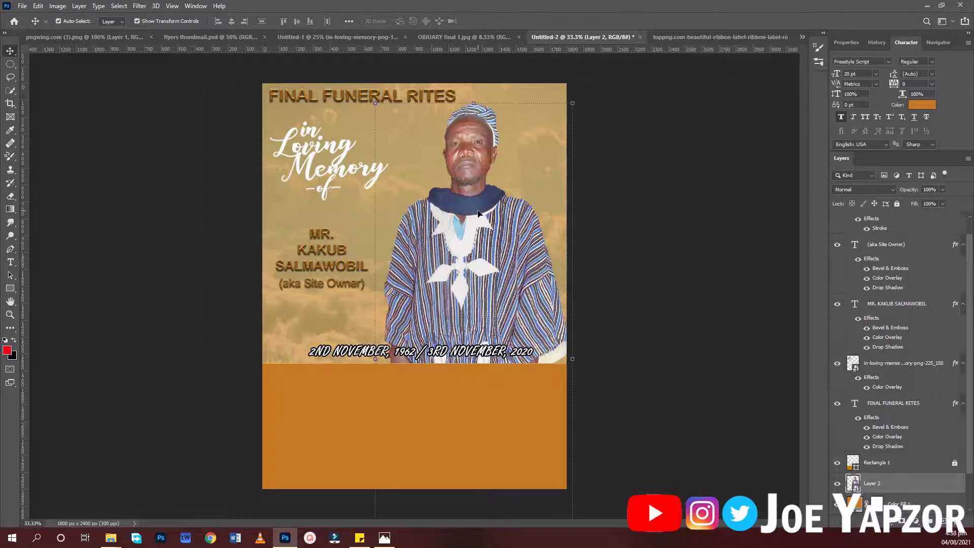
click(368, 183)
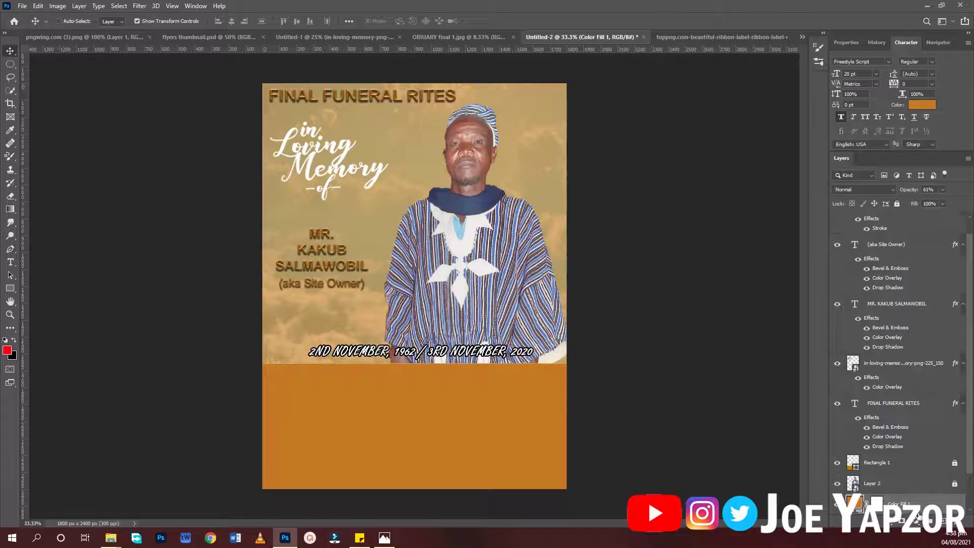
key(ctrl+slash)
click(365, 183)
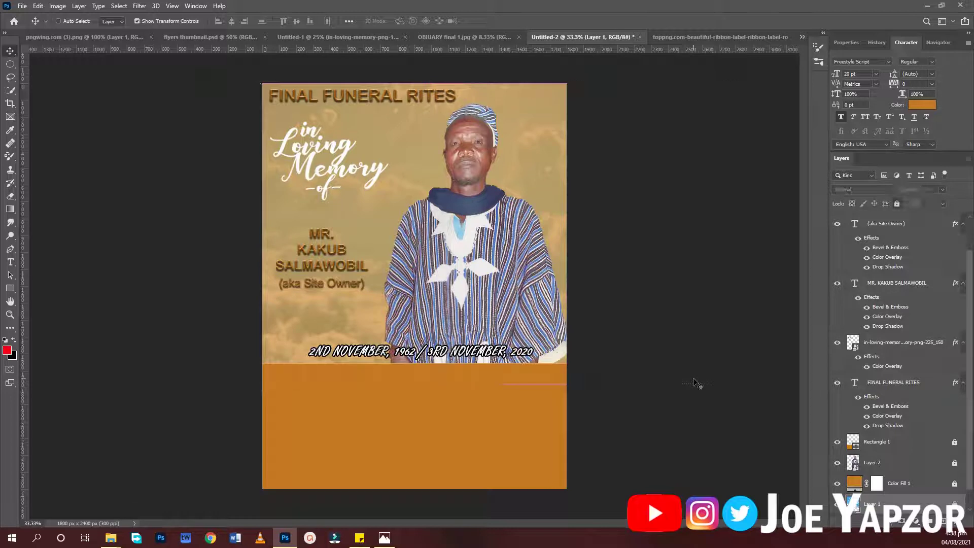
drag(231, 242, 342, 264)
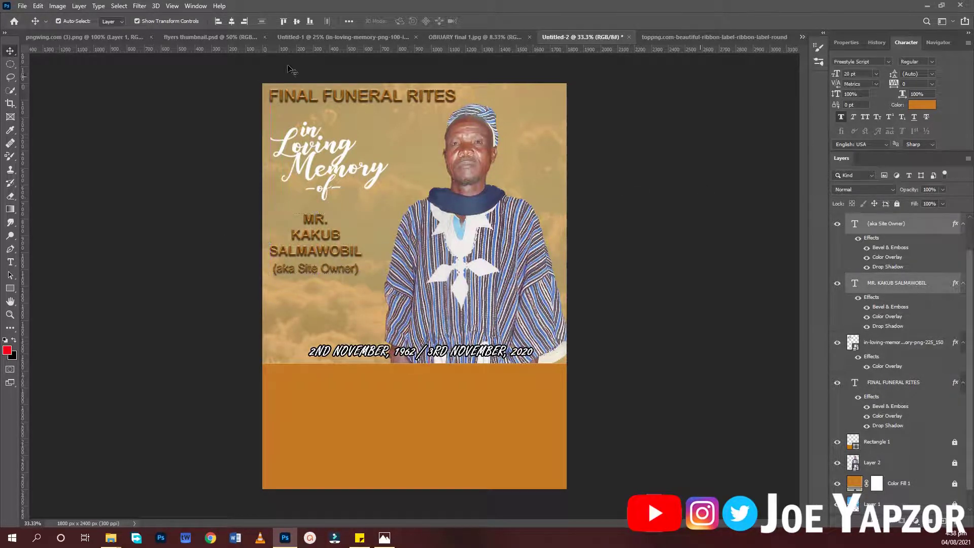
Bring the red and gold label from the toppng ribbon document into the poster, scaled down and placed beneath the alias
click(307, 33)
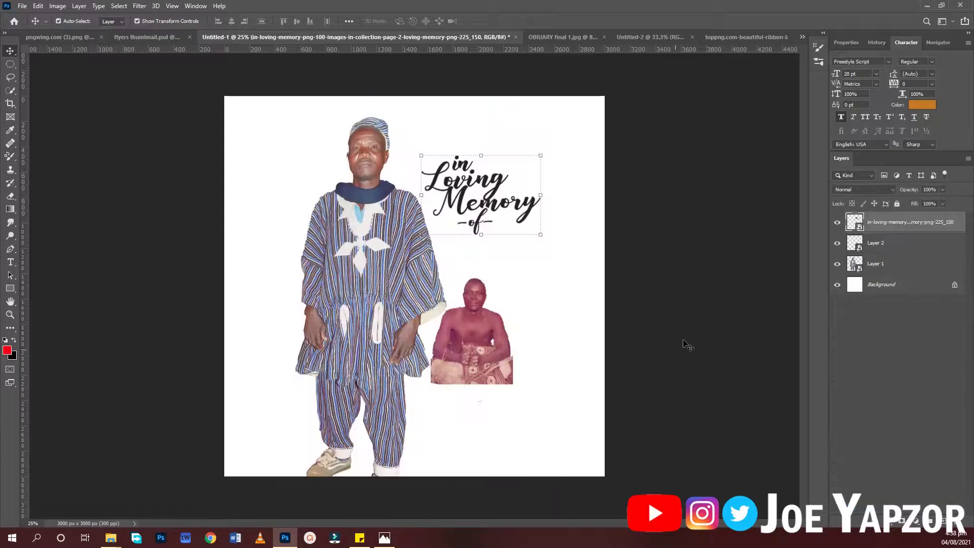
click(690, 29)
click(737, 34)
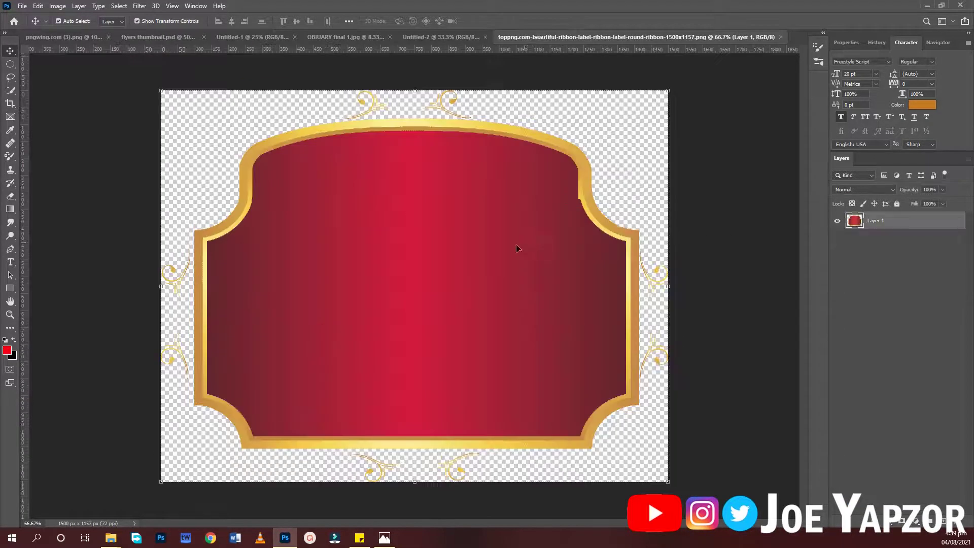
click(434, 37)
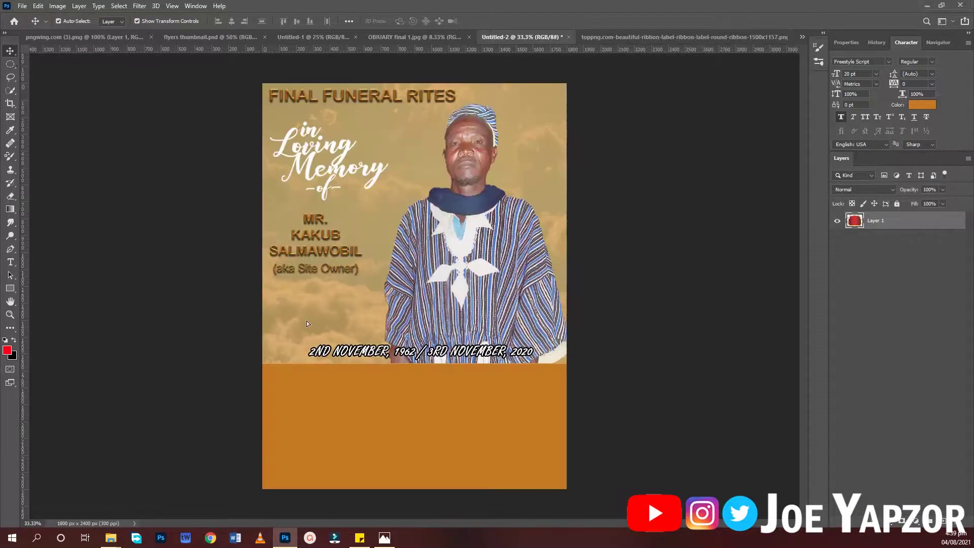
drag(306, 324, 306, 323)
drag(431, 259, 256, 352)
drag(267, 407, 355, 310)
drag(358, 272, 345, 333)
key(Return)
key(ctrl+t)
key(Return)
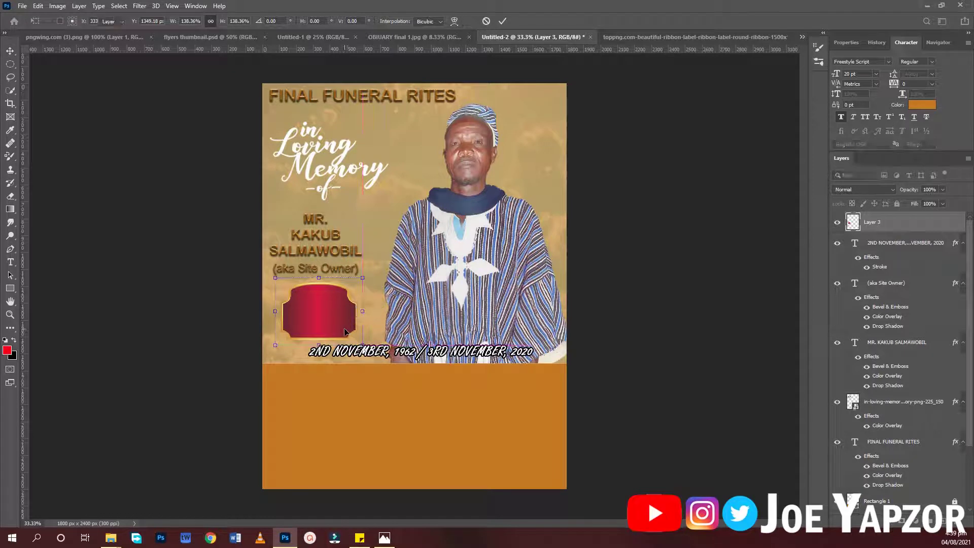
Add the age text "58" on the red label and set its font to Arial from the Sans Serif filter
key(t)
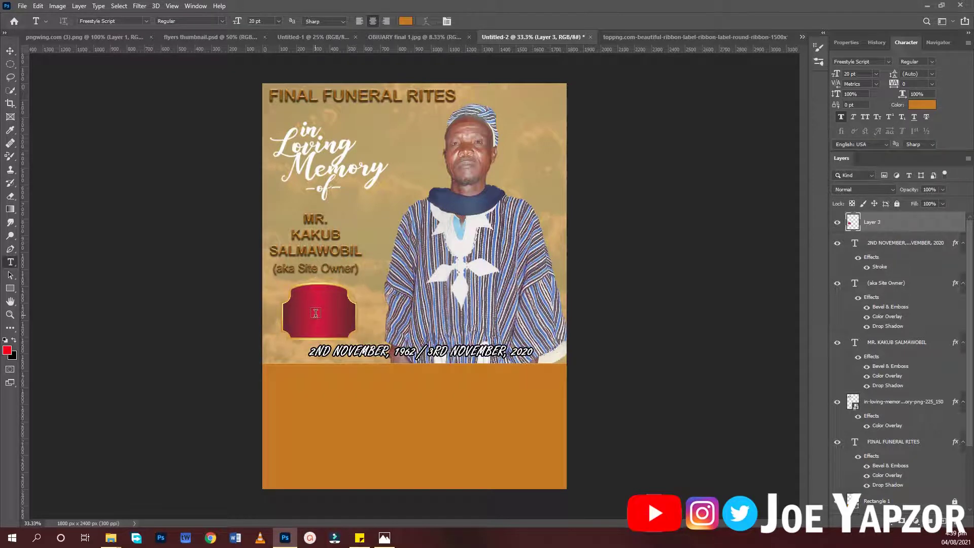
click(315, 314)
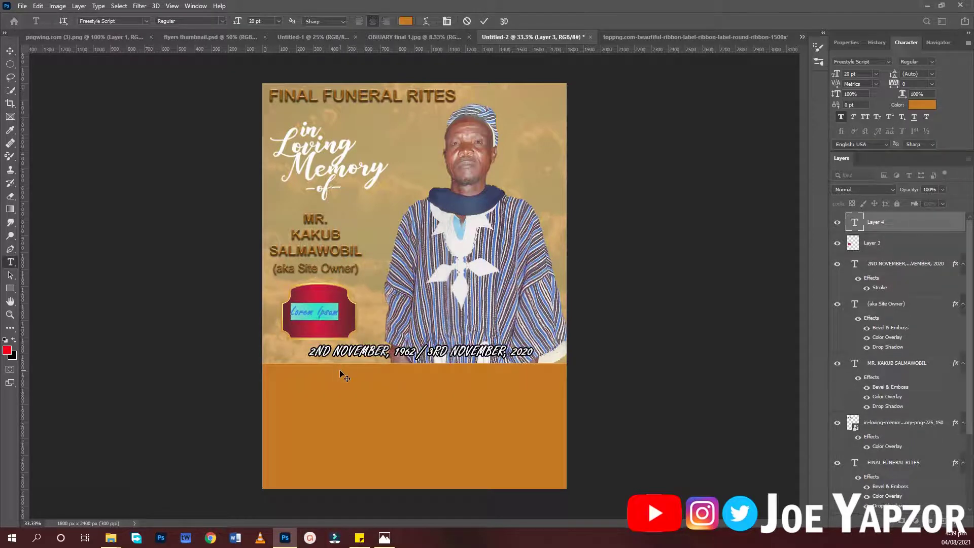
text(R)
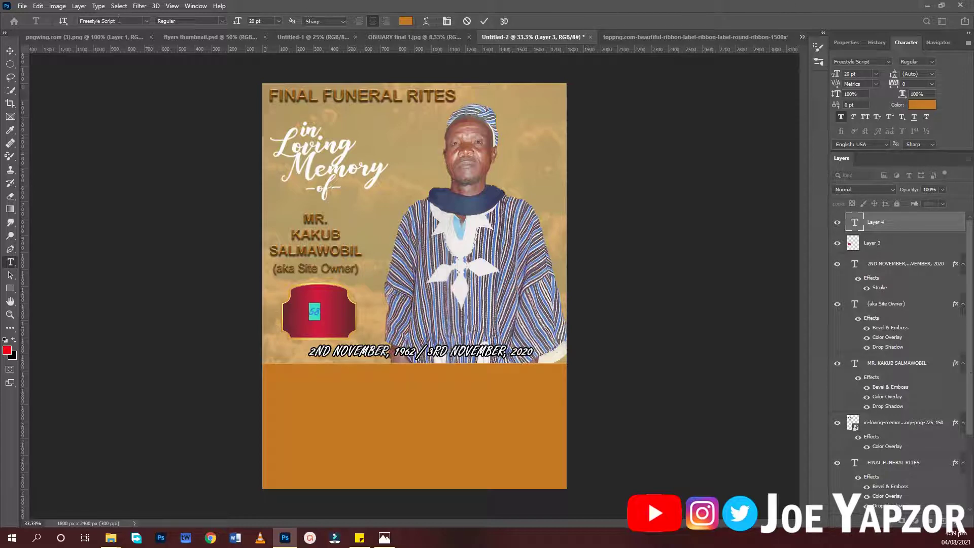
click(146, 21)
click(135, 36)
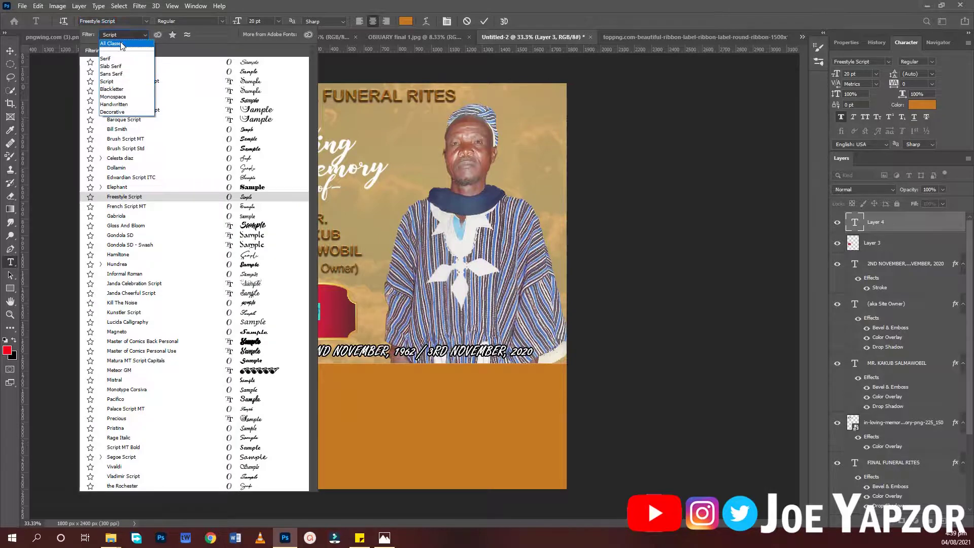
click(121, 39)
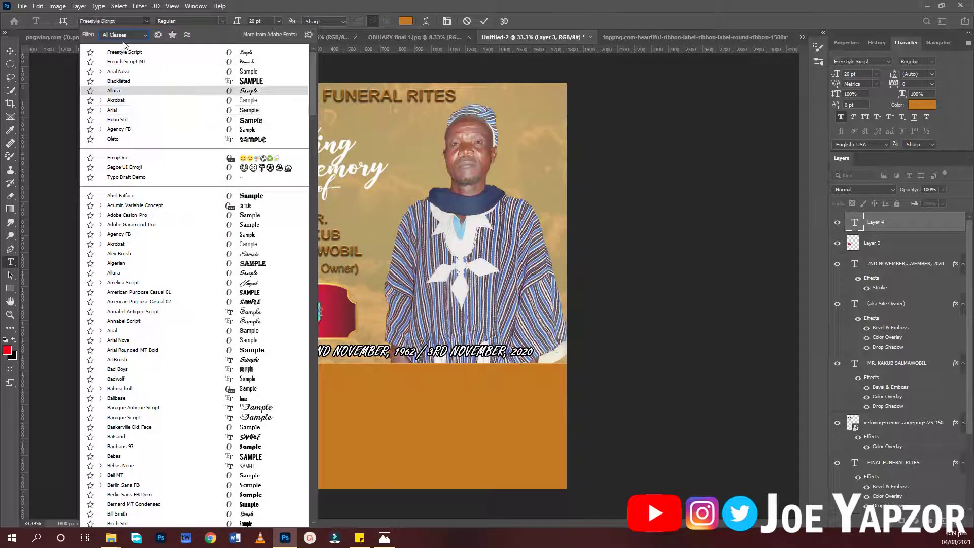
click(124, 35)
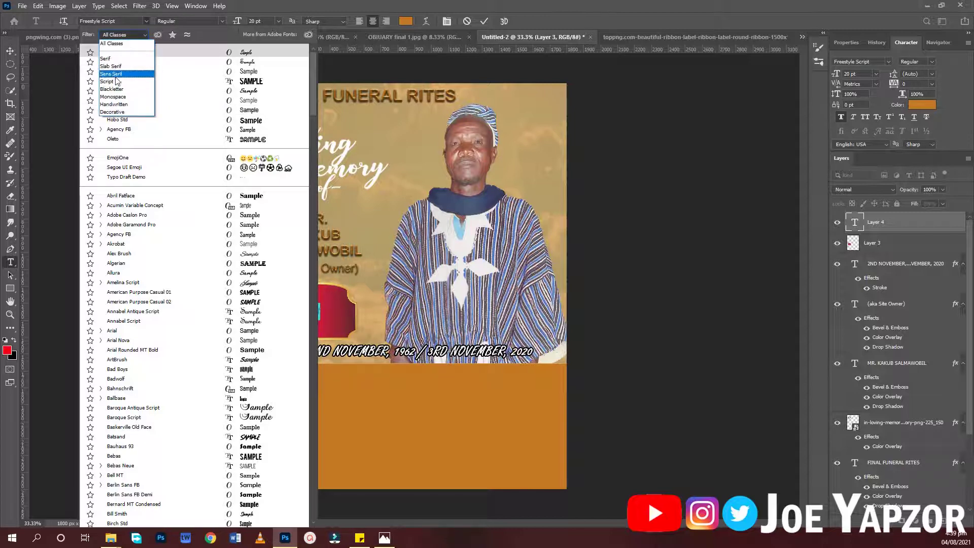
click(116, 75)
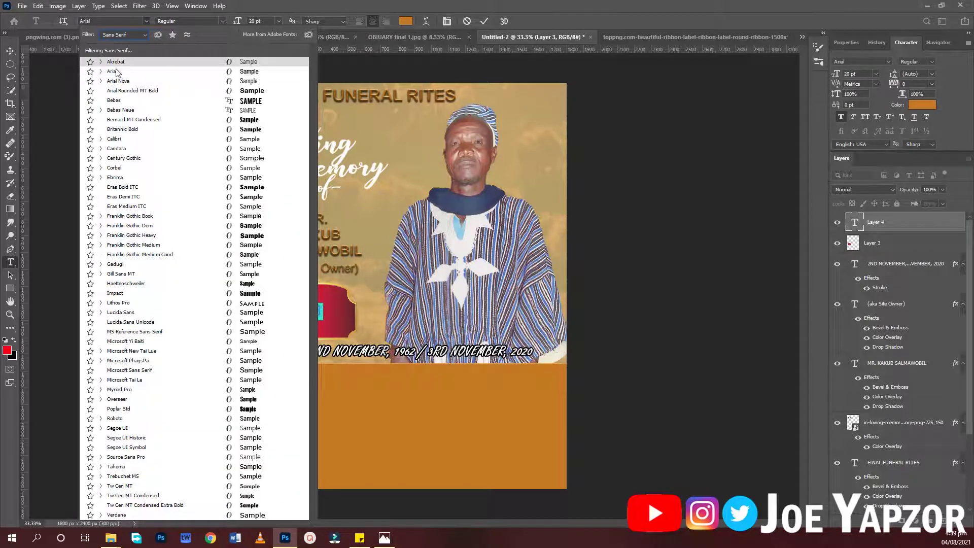
click(116, 71)
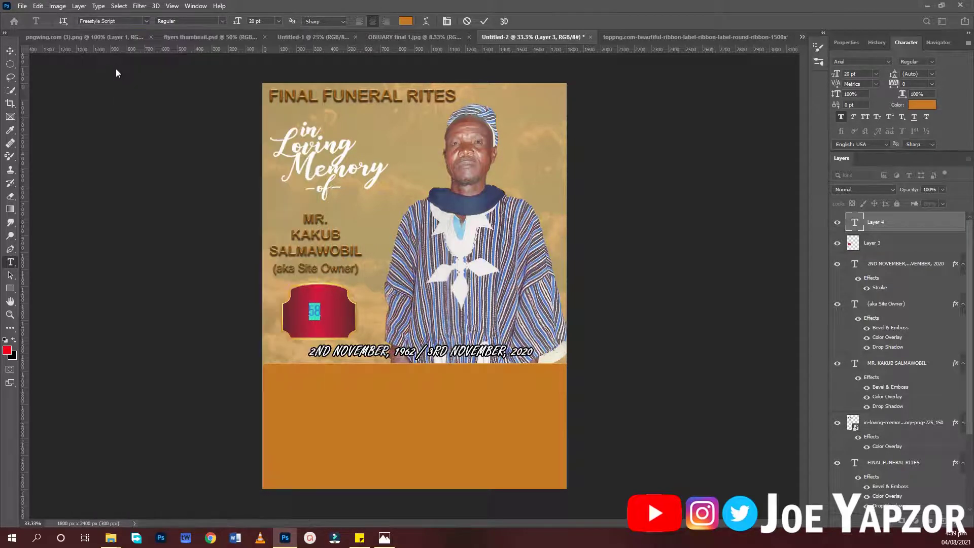
Set the "58" to Arial Bold at 57 pt, center it on the red label and commit the text
click(219, 21)
click(195, 78)
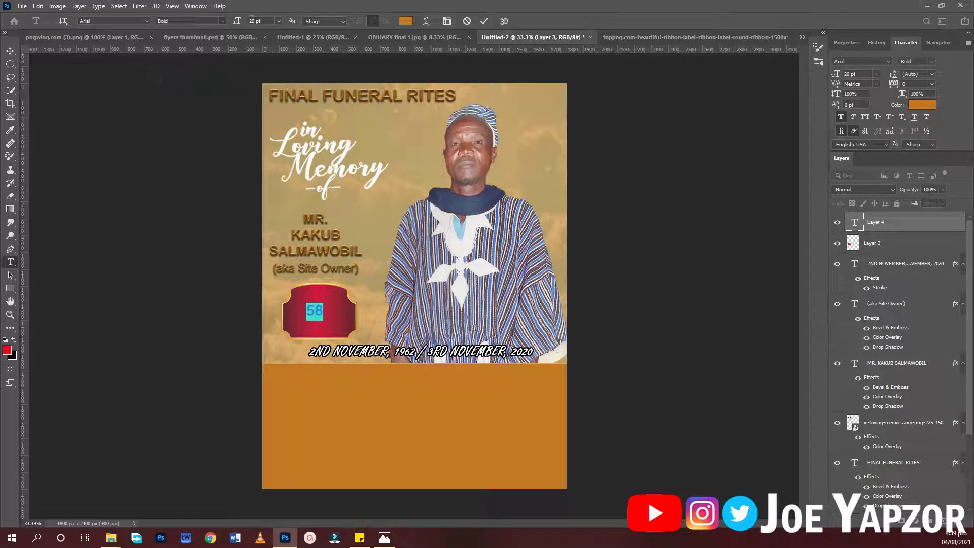
drag(240, 21, 250, 23)
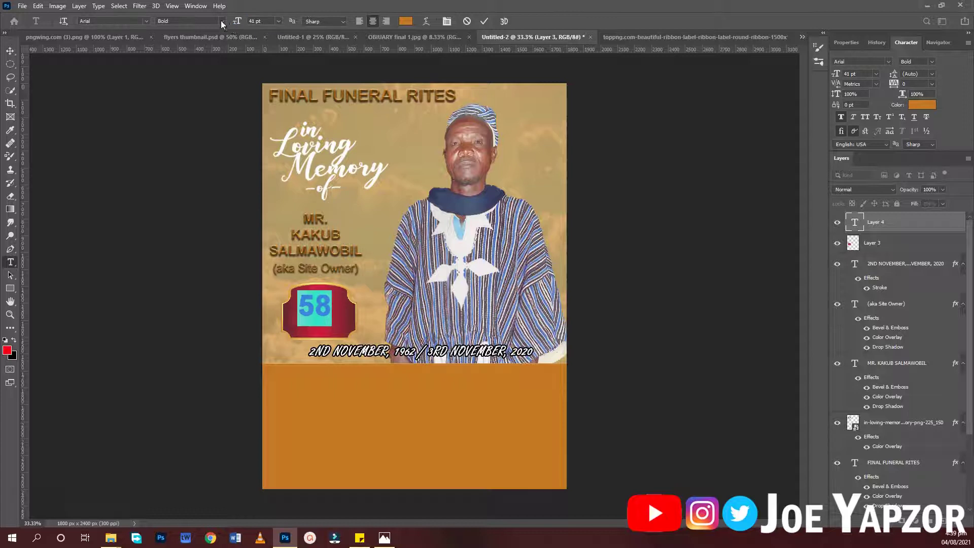
click(221, 22)
click(192, 66)
click(932, 62)
click(907, 127)
drag(242, 26, 251, 29)
drag(382, 343, 393, 359)
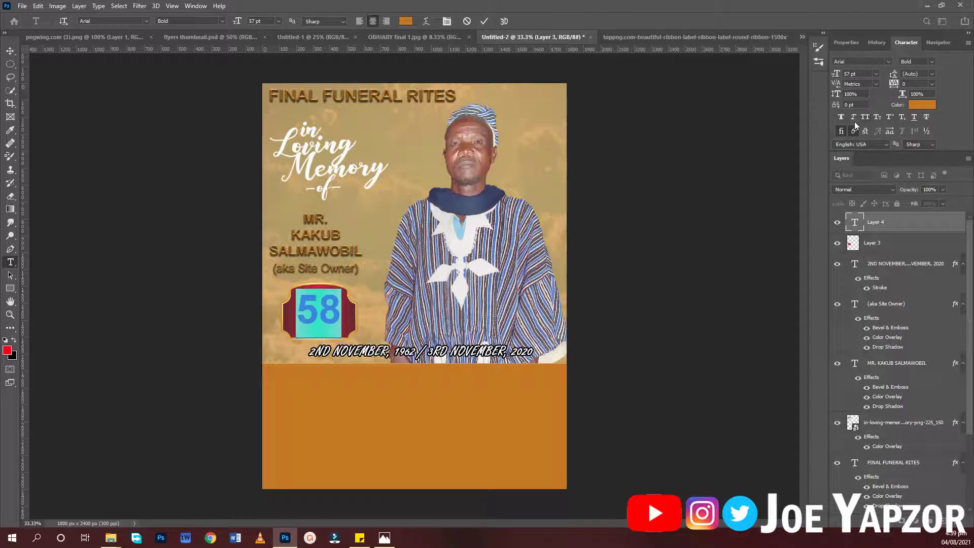
click(486, 20)
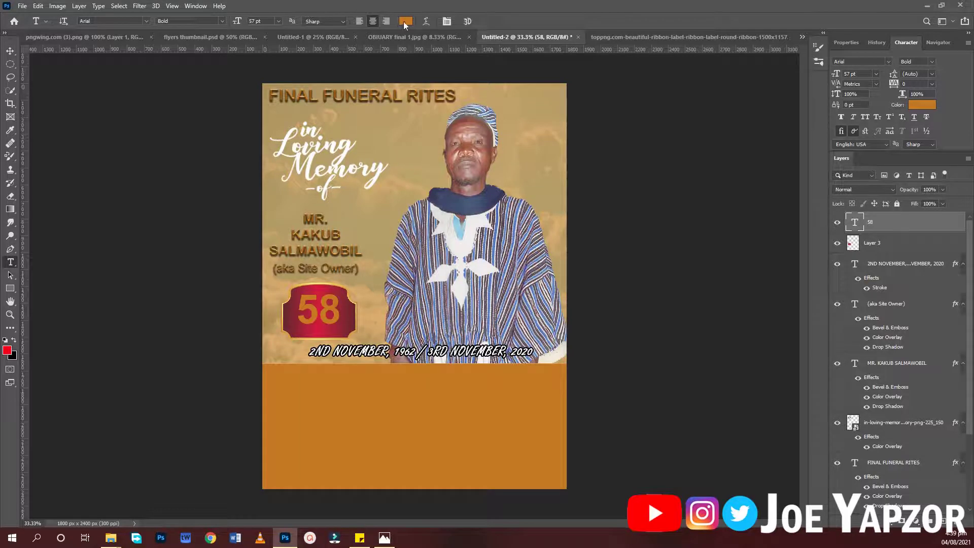
Recolor the "58" text to white (ffffff)
click(405, 20)
click(304, 168)
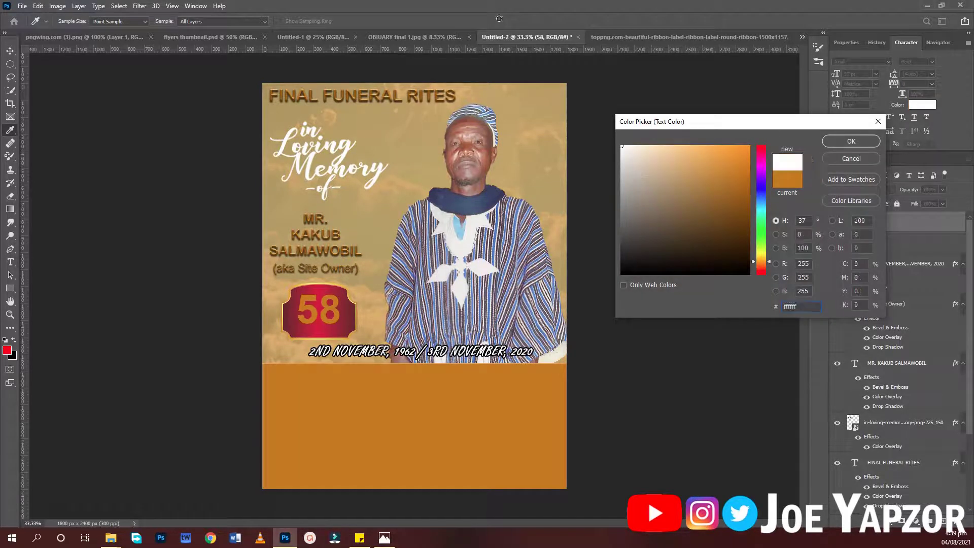
click(847, 142)
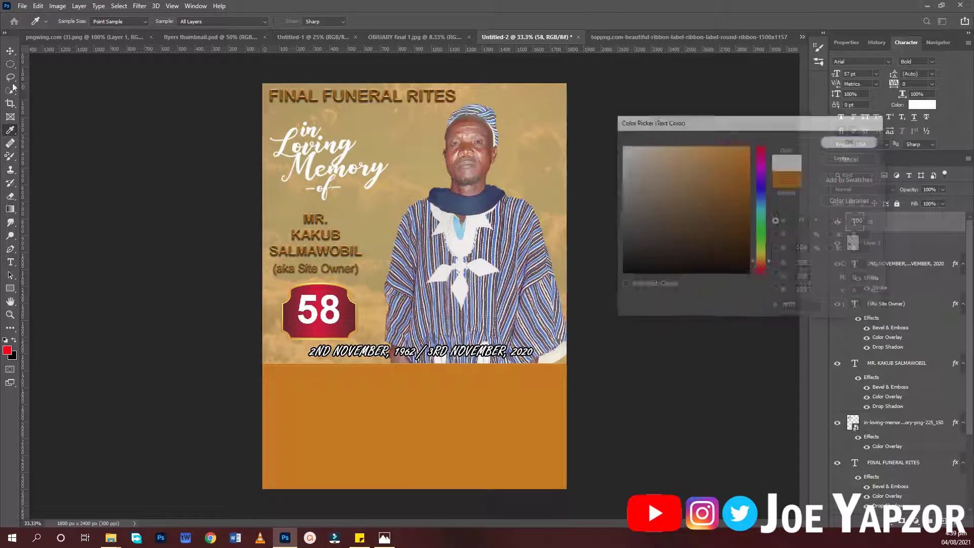
Duplicate the "58" text slightly above the original and replace the copy's wording with "AGED" in capitals
click(18, 54)
drag(321, 317, 328, 304)
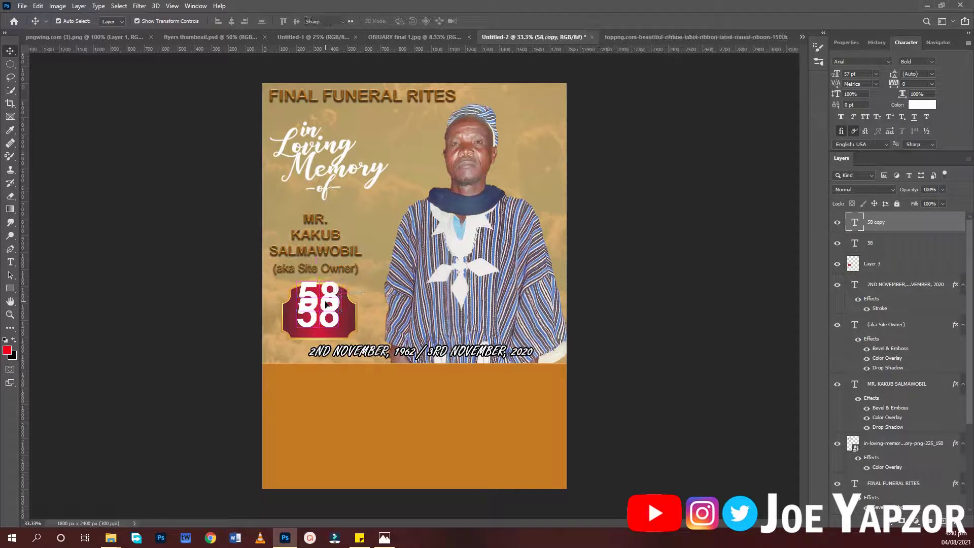
key(t)
double_click(327, 303)
text(aged)
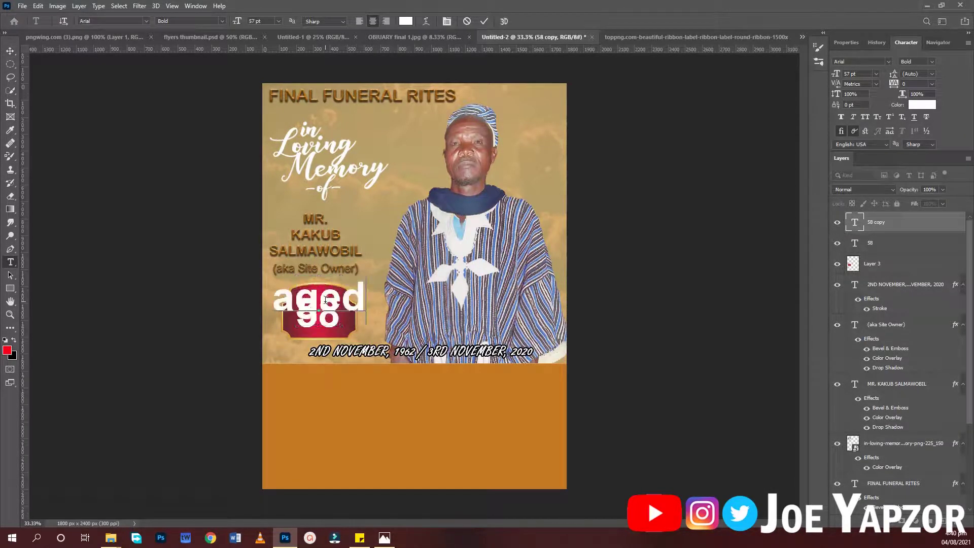
key(BackSpace)
key(BackSpace)
key(BackSpace)
key(BackSpace)
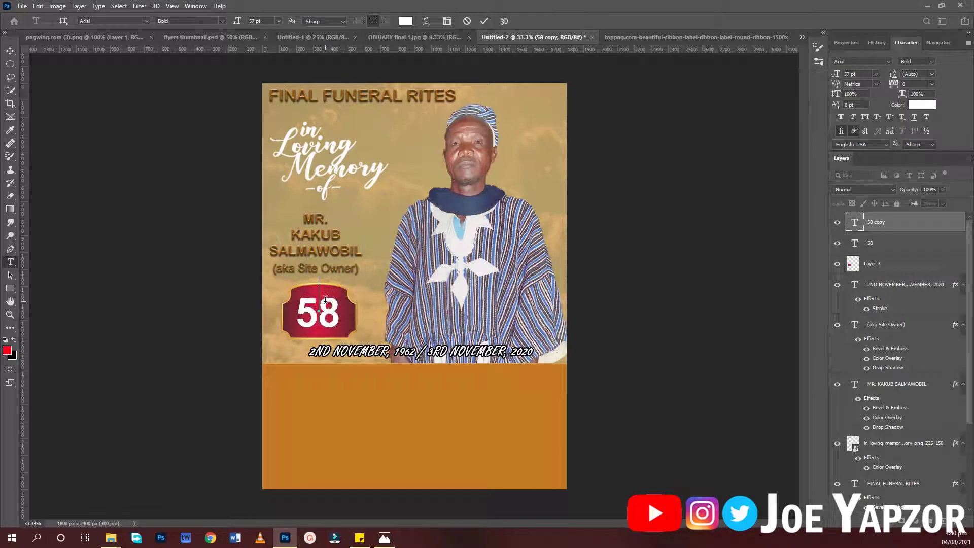
text(AGEDa)
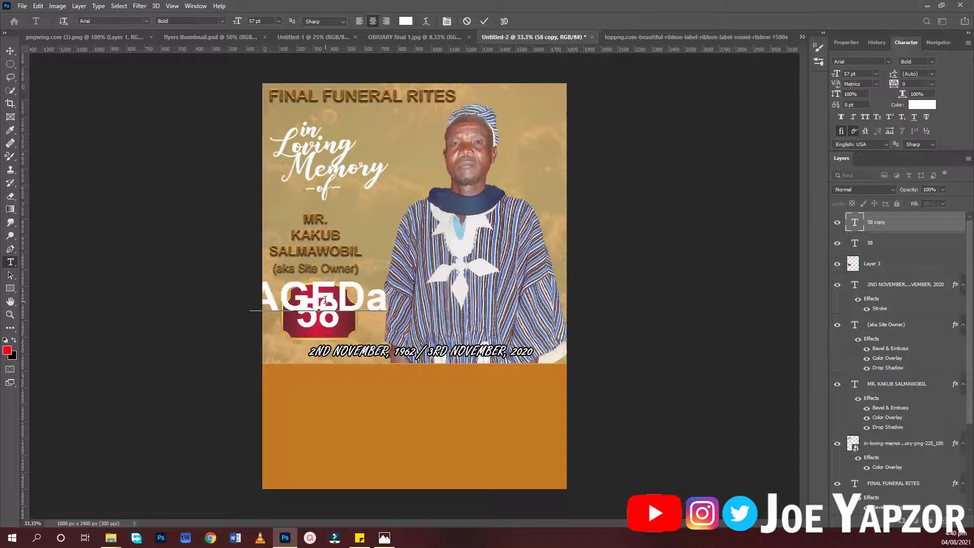
key(BackSpace)
Reduce the "AGED" text to 17 pt and position it just above the number near the label's upper edge
key(ctrl+a)
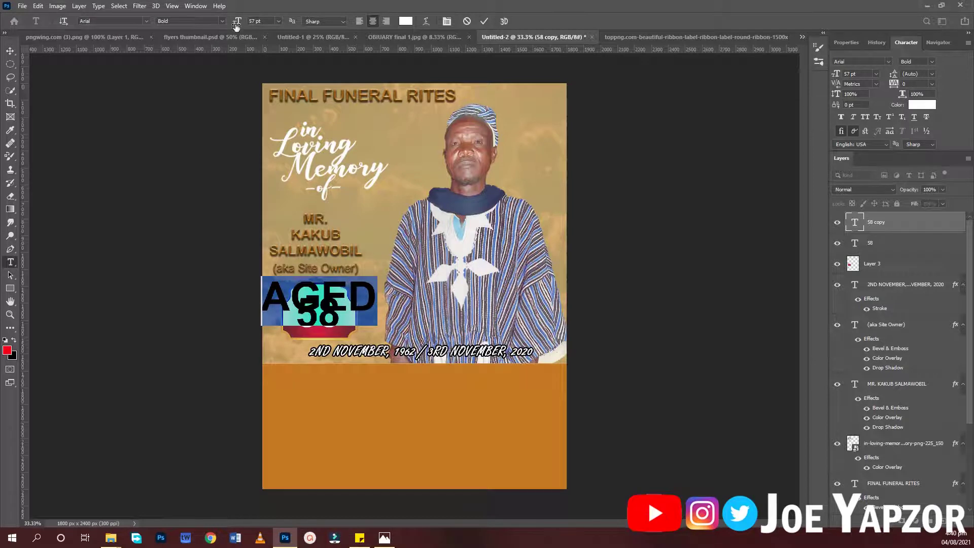
drag(236, 25, 216, 29)
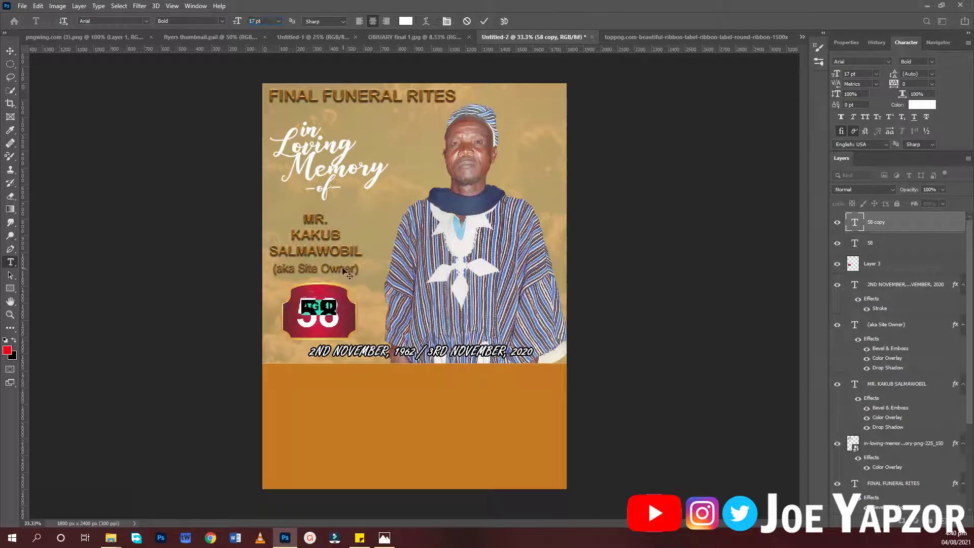
drag(343, 268, 343, 256)
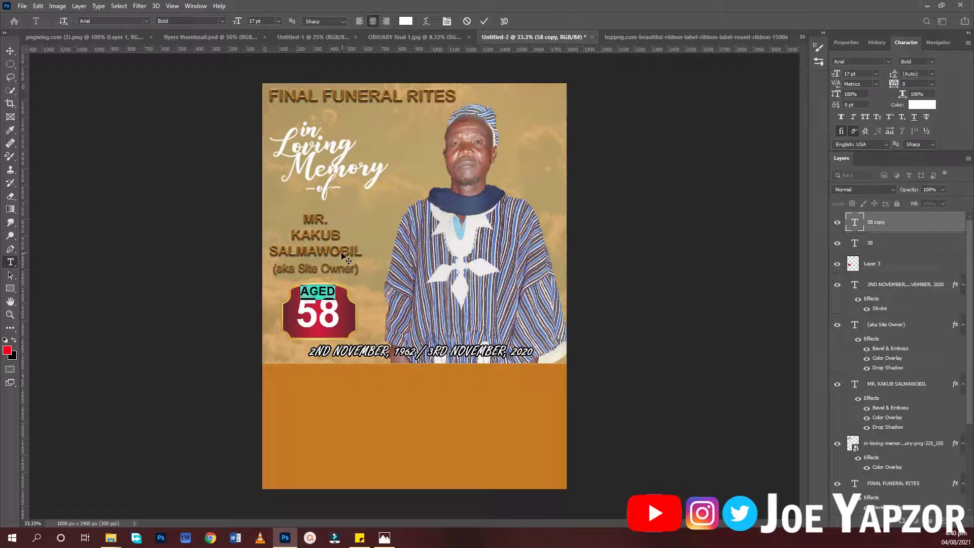
Duplicate the "AGED" text below the "58" on the red label and replace the copy's wording with "YEARS"
click(485, 22)
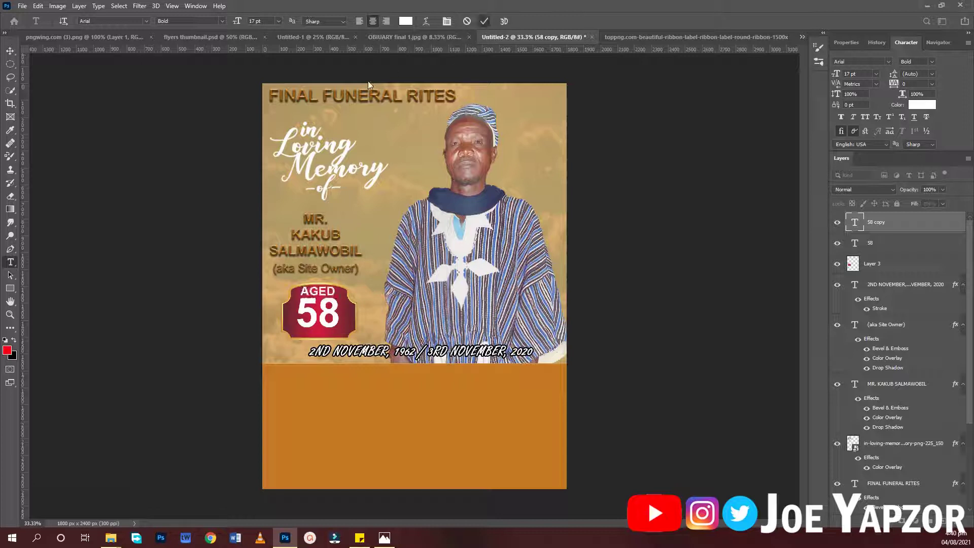
click(12, 51)
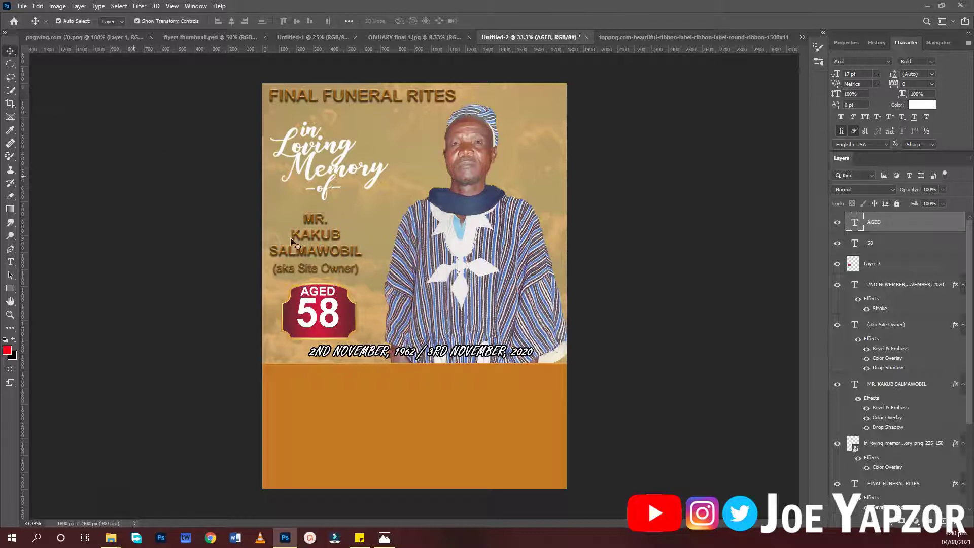
click(319, 299)
drag(322, 295, 323, 331)
key(t)
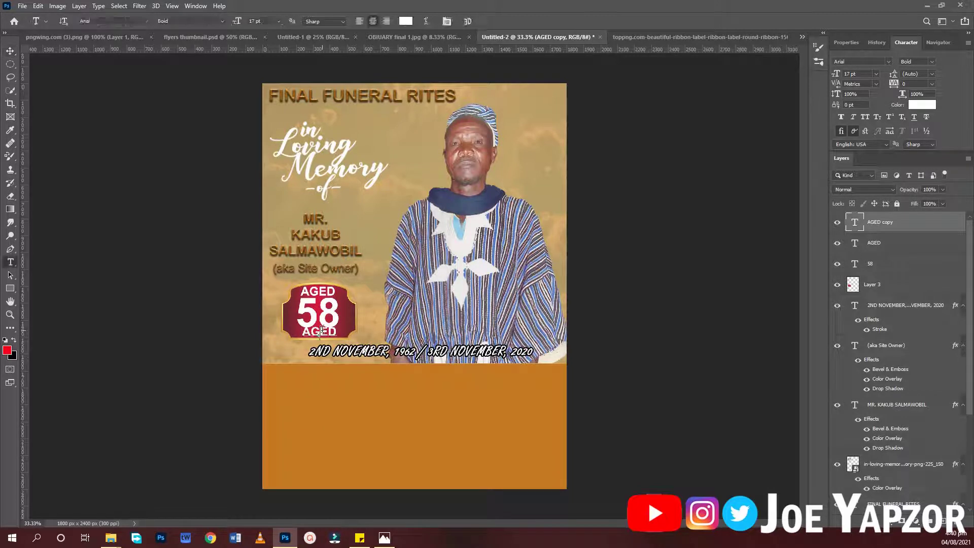
double_click(323, 331)
text(YEARS)
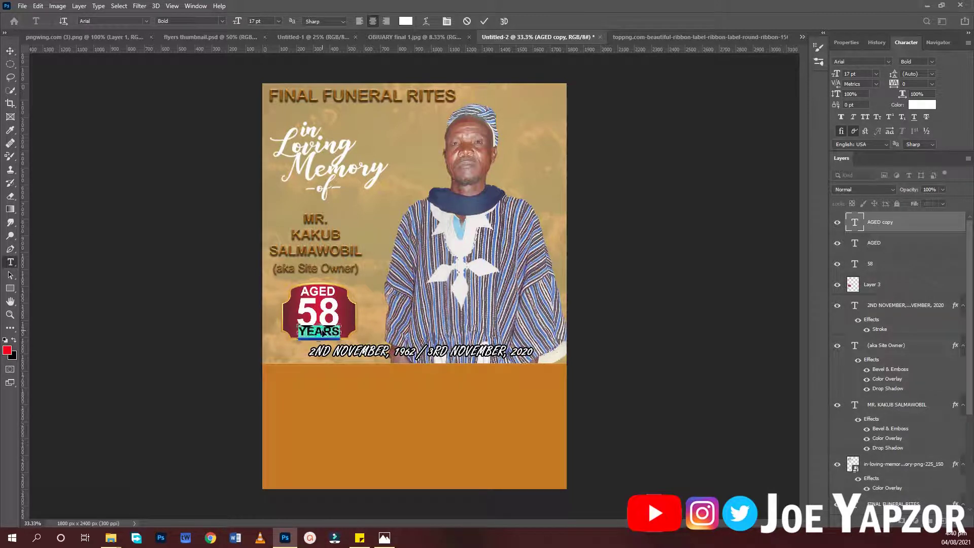
Reduce the "YEARS" text to 12 pt and commit it
key(ctrl+shift+comma)
key(ctrl+shift+comma)
key(ctrl+shift+comma)
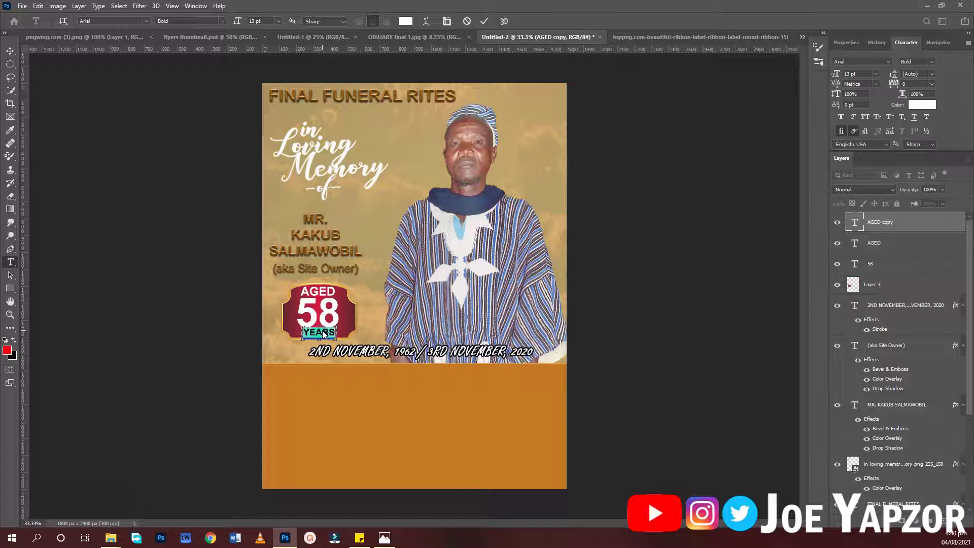
key(ctrl+shift+comma)
click(575, 305)
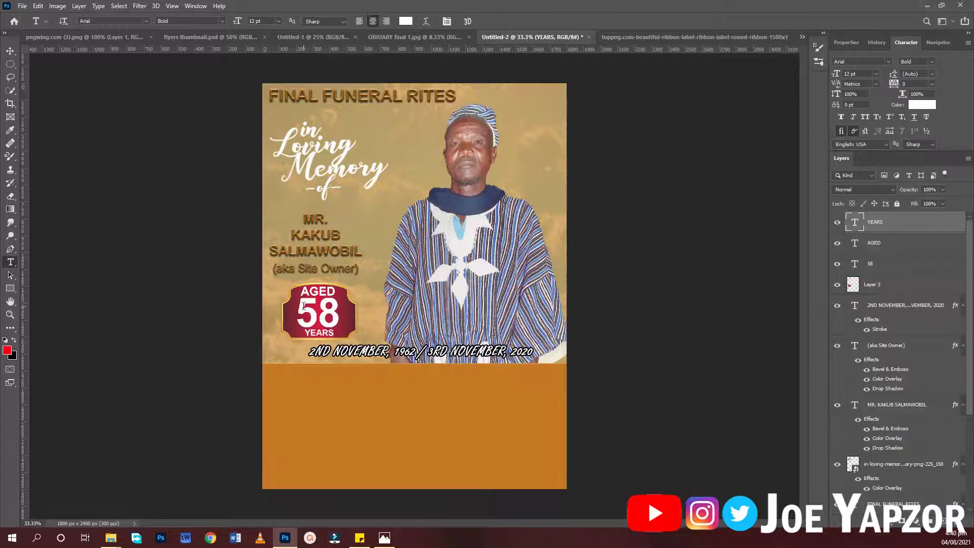
Reduce the "AGED" text above the number to 15 pt and commit it
double_click(320, 292)
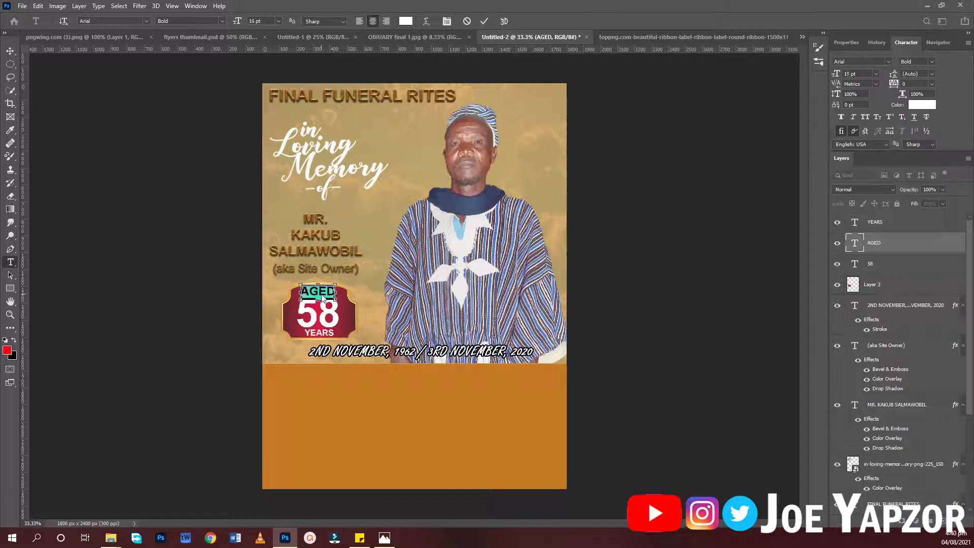
key(ctrl+Return)
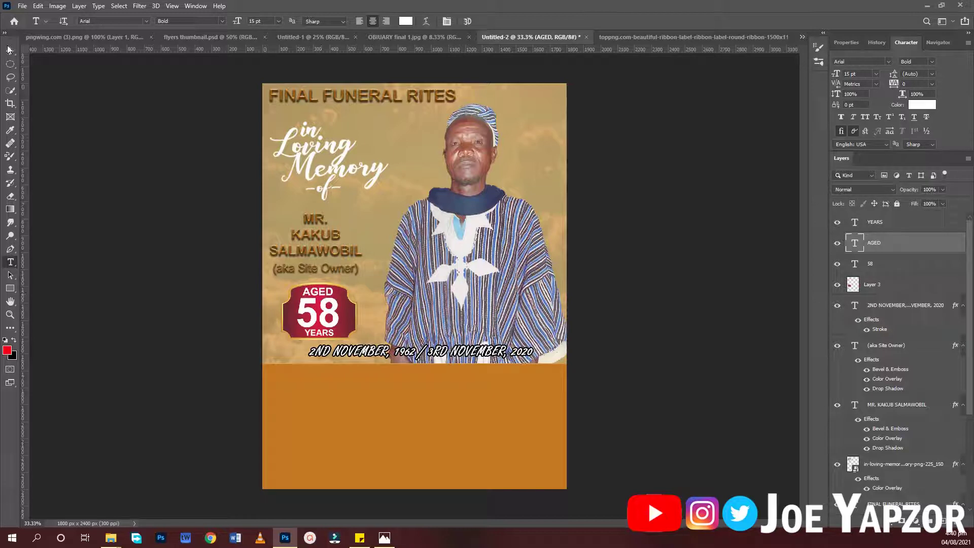
click(15, 53)
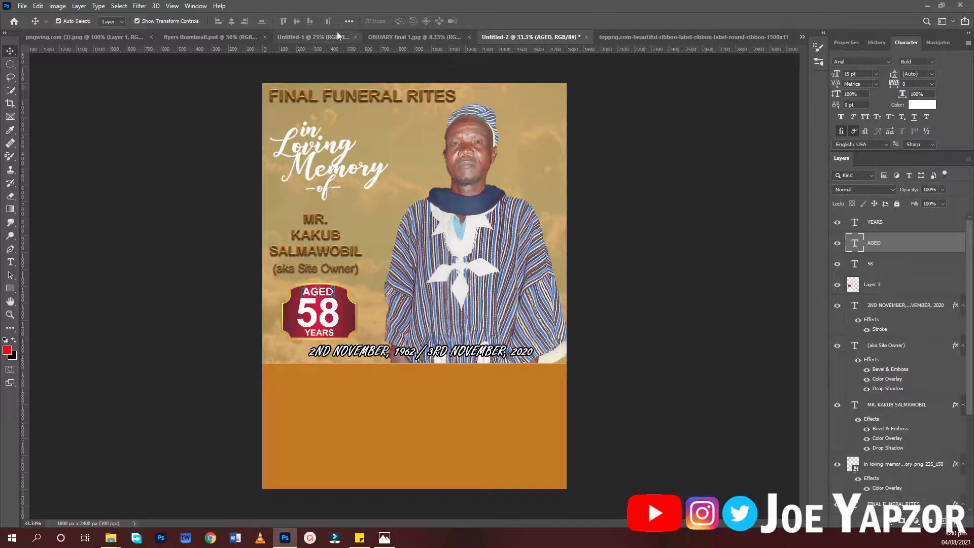
Bring the seated man's cut-out from the Untitled-1 document into the poster and scale it to fit the orange band's lower-left corner
click(304, 38)
drag(479, 356, 314, 434)
key(ctrl+t)
drag(364, 355, 370, 347)
key(Return)
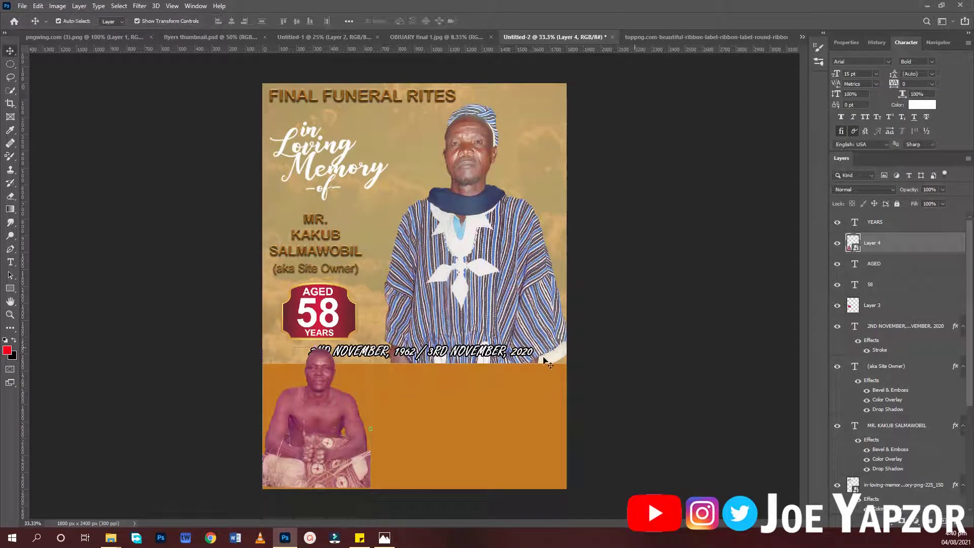
click(629, 376)
Scale the "In Loving Memory of" lettering down to 59.10% and place it just under the title
click(335, 145)
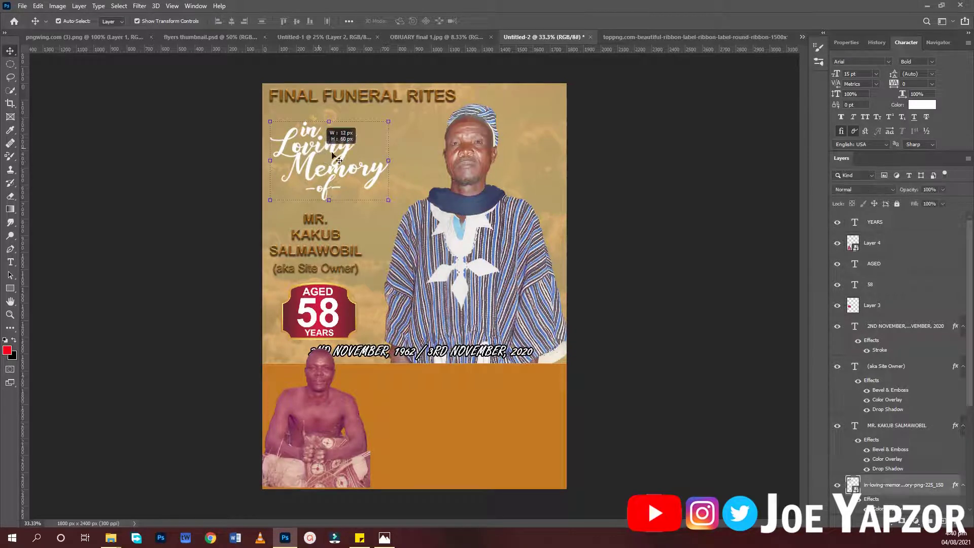
drag(385, 195, 366, 180)
drag(322, 156, 324, 155)
key(Return)
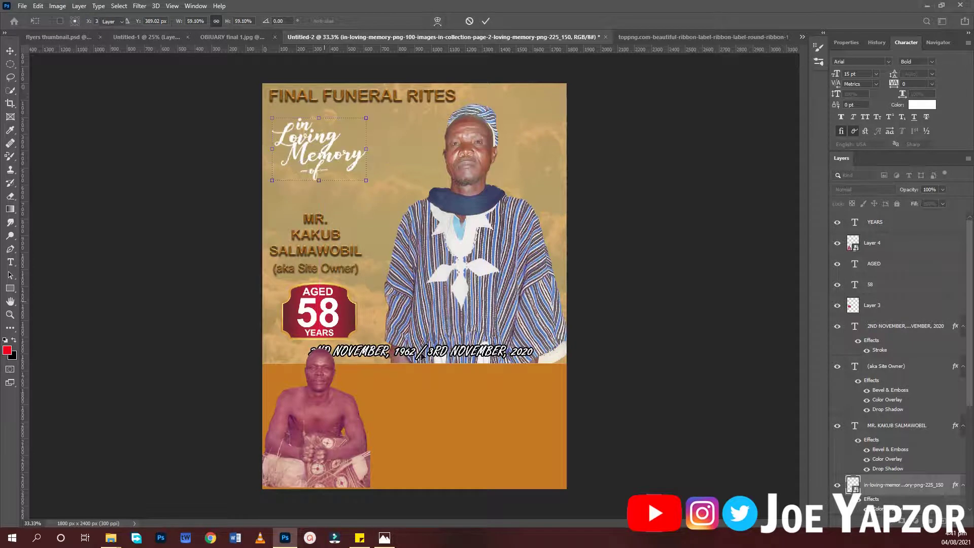
click(670, 437)
Unlock the orange Rectangle 1 band and move it straight down by about 73 px
scroll(879, 452, down, 4)
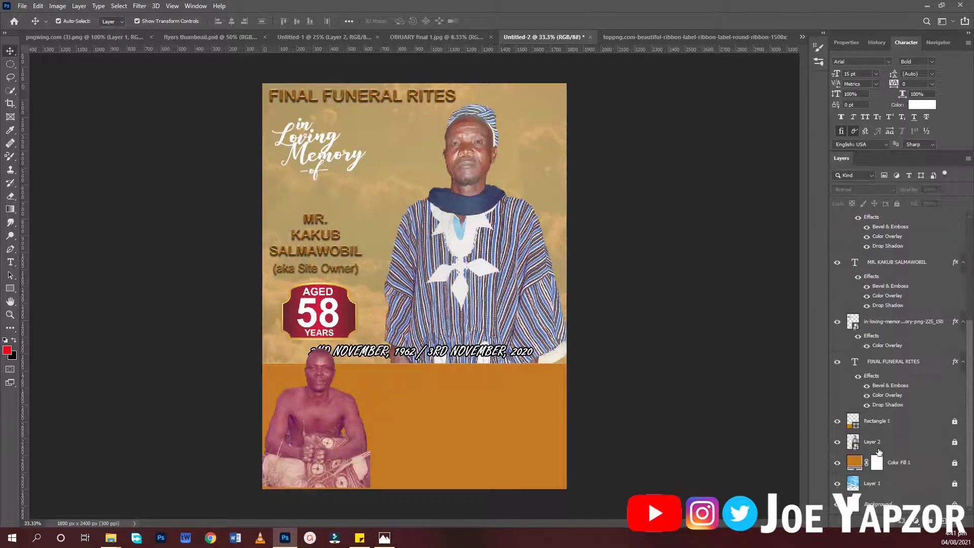
click(958, 425)
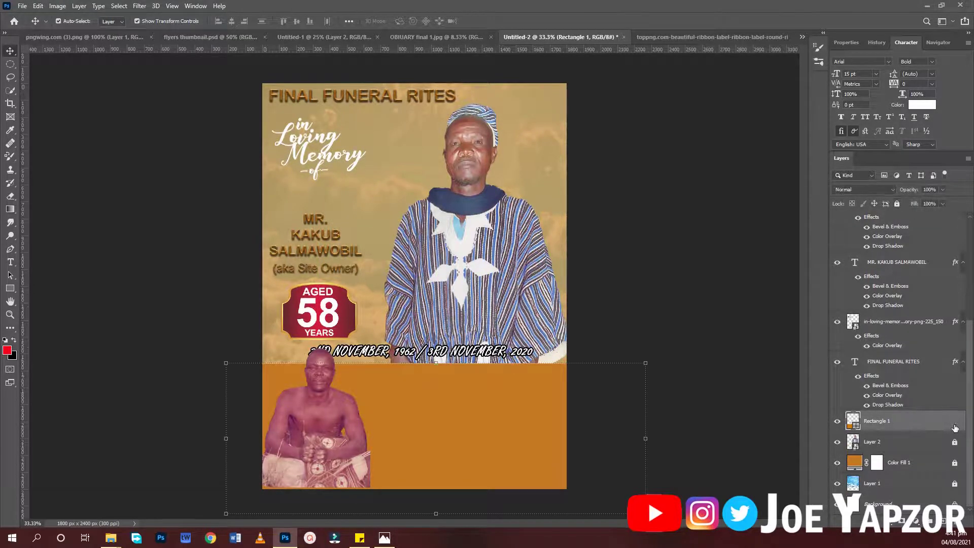
drag(532, 430, 514, 440)
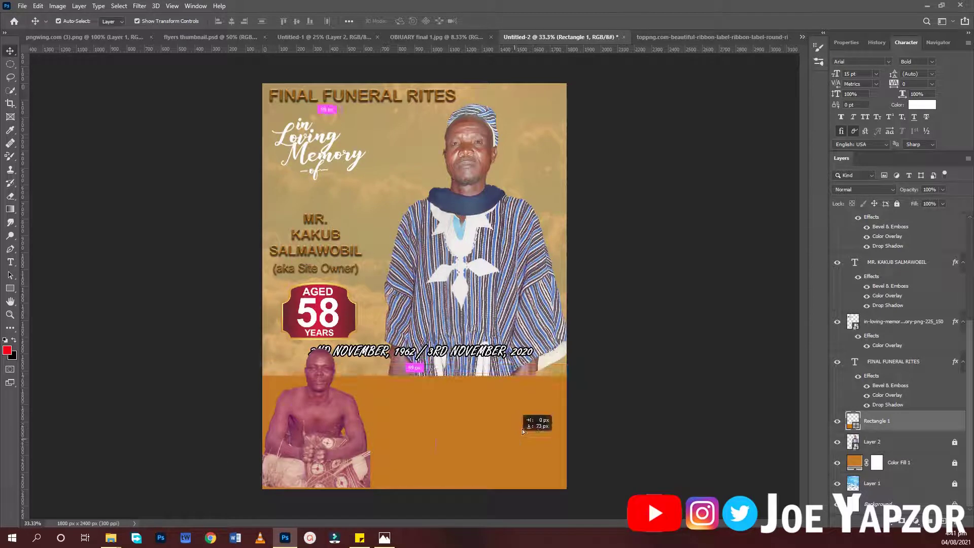
Shift the date line right, clear of the seated man's head, and raise the name and alias lines together toward the memorial lettering
drag(422, 351, 439, 346)
drag(306, 248, 333, 248)
shift+click(350, 238)
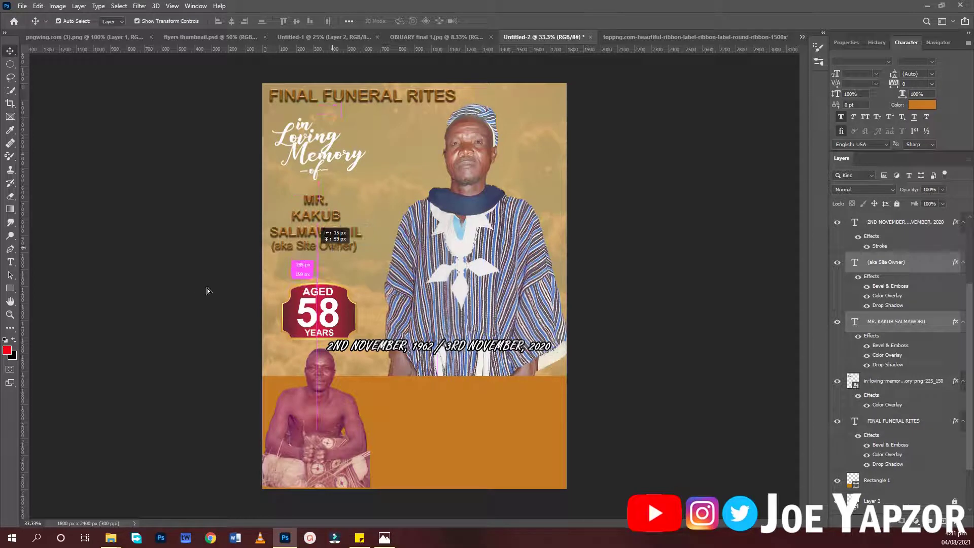
Move the whole age label with its texts slightly up and left, and nudge the date line up and right
drag(231, 294, 323, 309)
drag(413, 350, 419, 343)
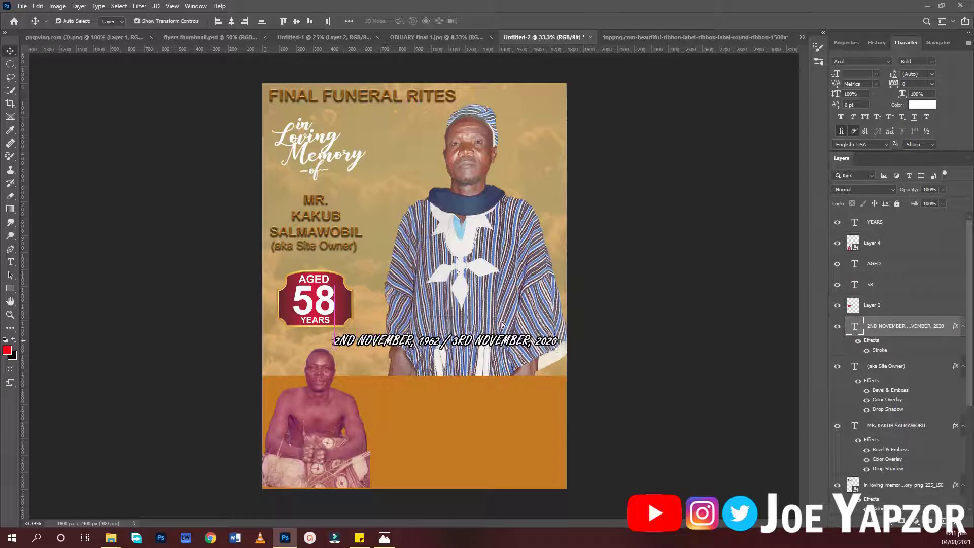
click(698, 313)
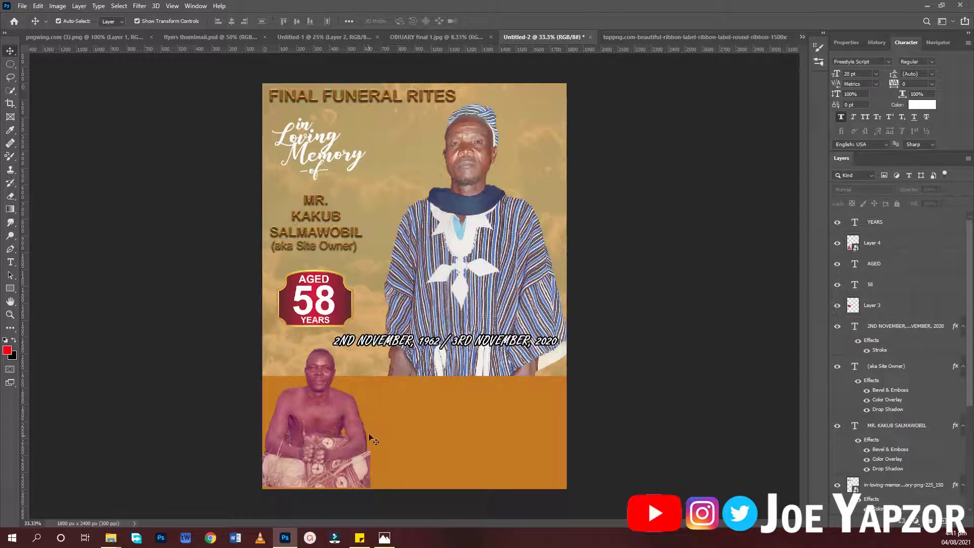
Lock the orange band and add the text line "MEMORIAL WAKE-KEEPING: SATURDAY 24TH APRIL, 2021" near its upper edge
click(422, 426)
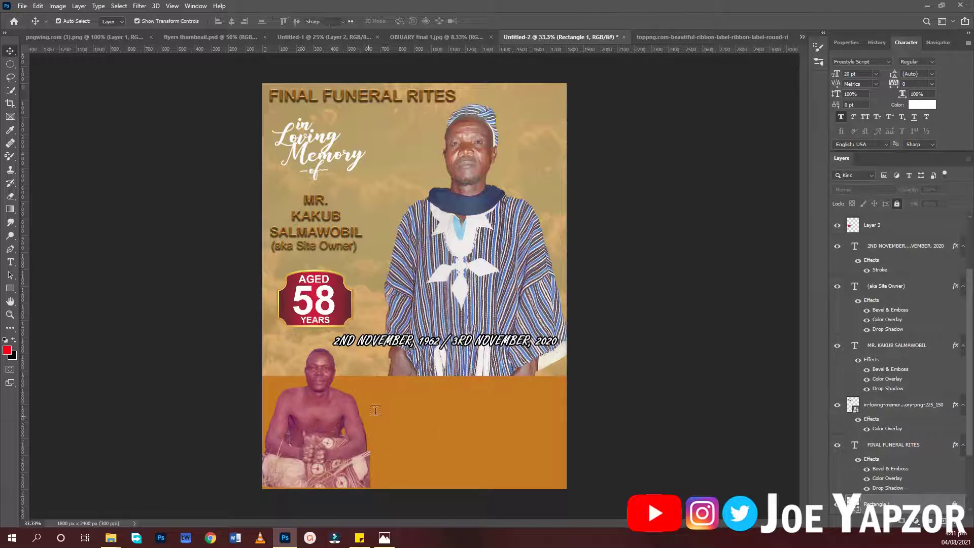
key(t)
click(404, 391)
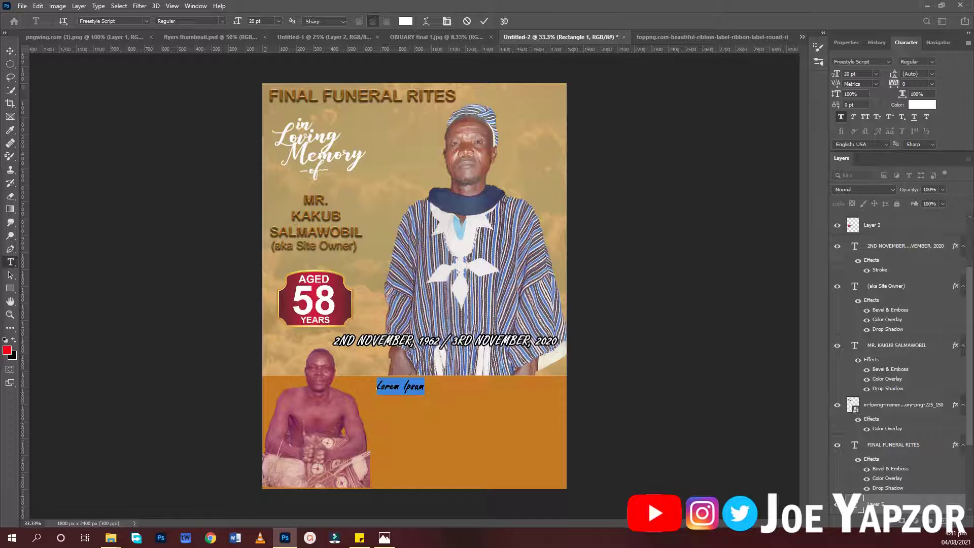
text(MEMORIAL WAKE-KEEPING: SATURDAY 24TH APRIL, 2021)
Set the whole wake-keeping line to Arial at 10 pt and position it to the right of the seated man's head
key(ctrl+a)
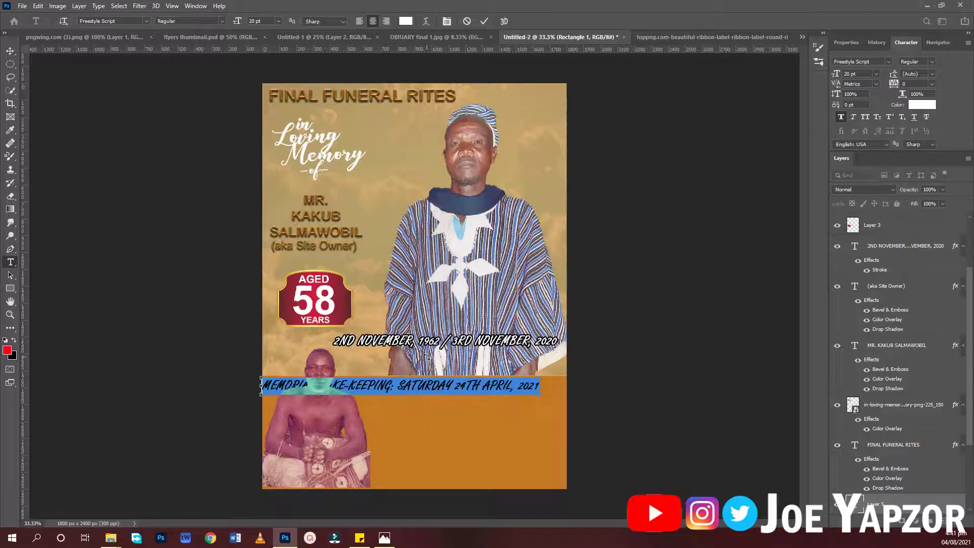
click(144, 23)
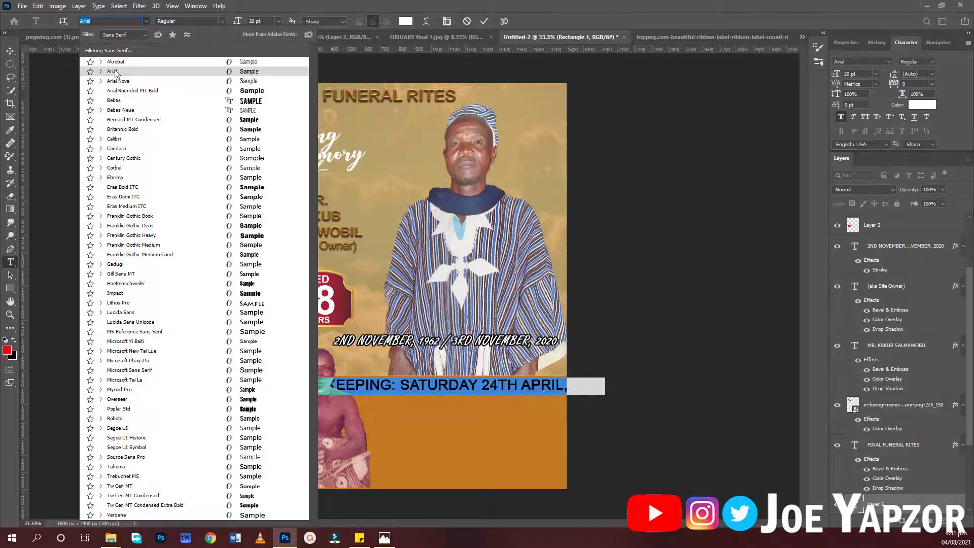
click(114, 72)
click(270, 21)
key(Down)
key(Down)
key(Down)
key(Down)
key(Down)
key(Down)
key(Down)
key(Down)
key(Down)
key(Down)
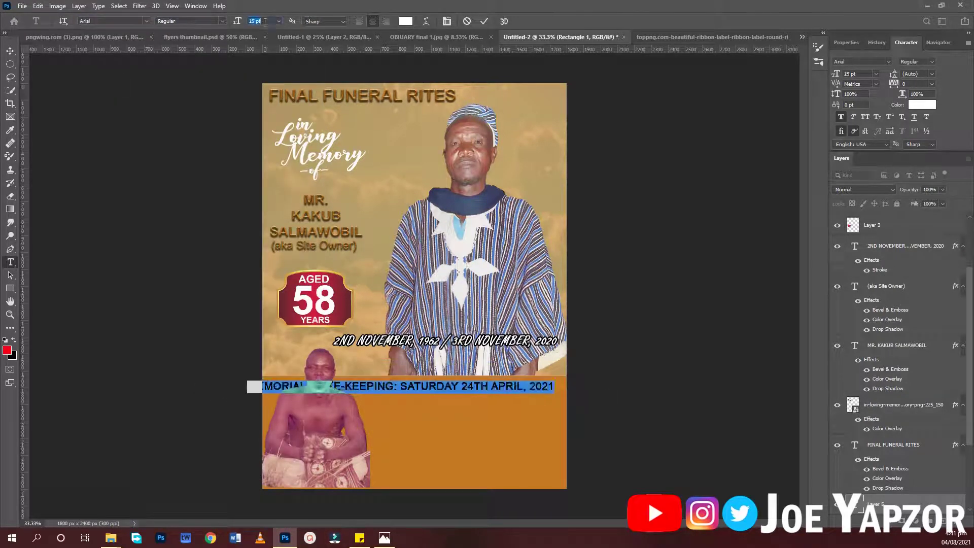
drag(480, 439, 526, 436)
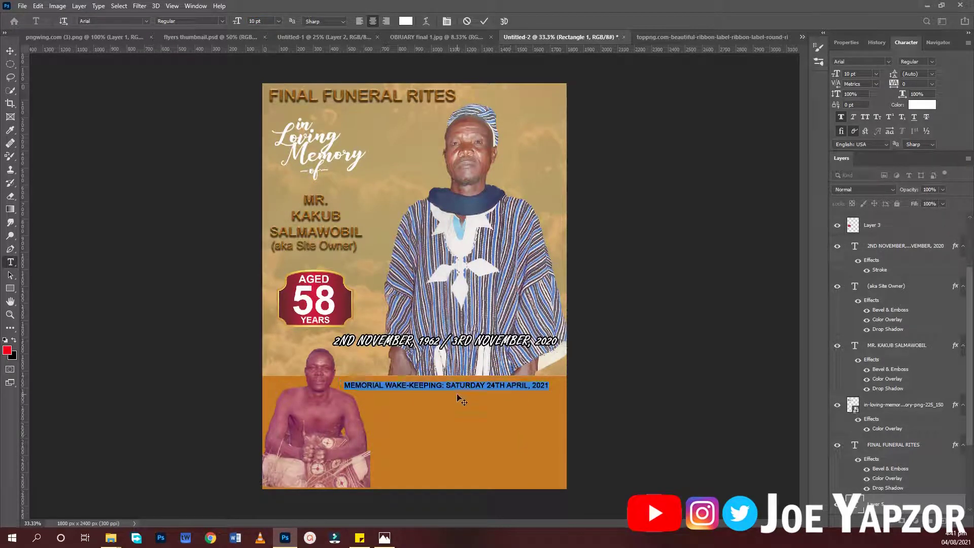
Recolor only the words "MEMORIAL WAKE-KEEPING:" to bright blue and commit the text
click(390, 384)
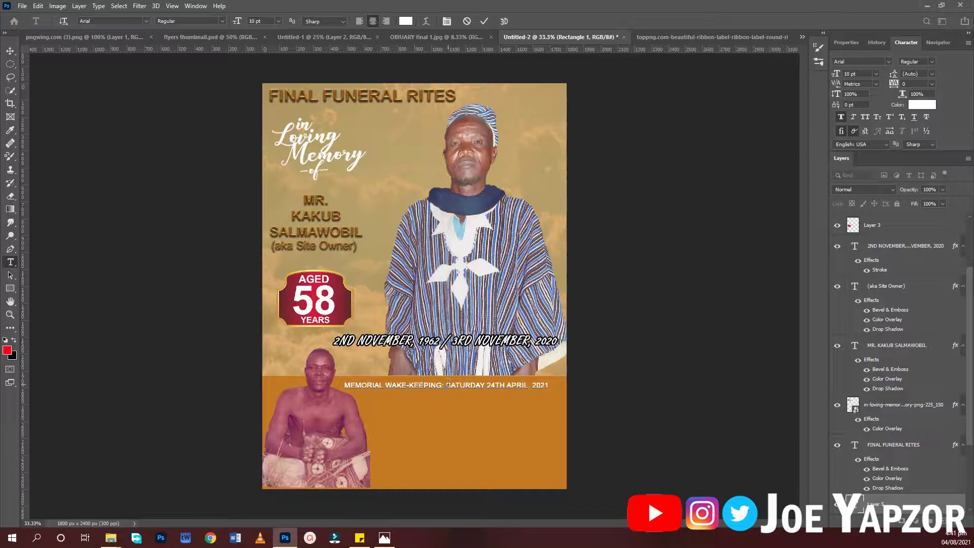
drag(445, 386, 337, 389)
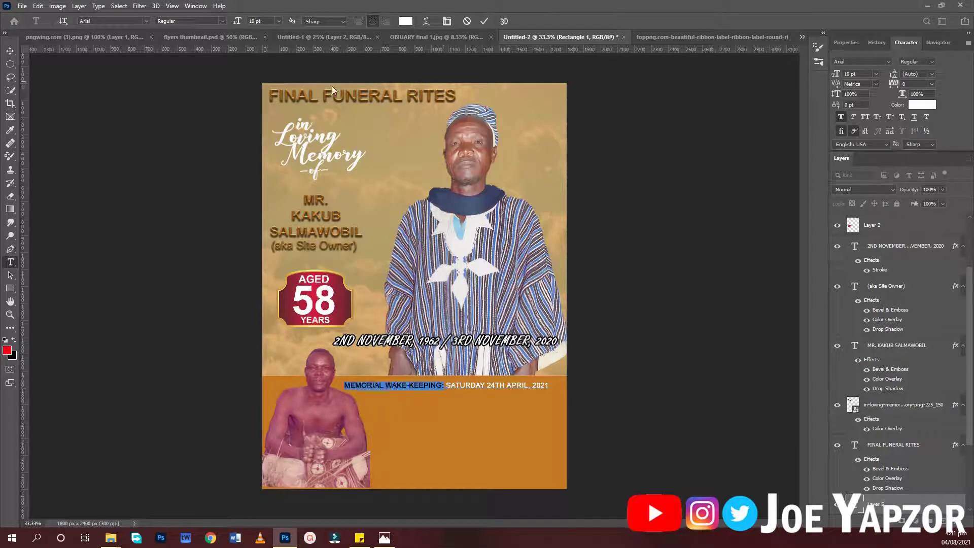
click(406, 21)
text(ff0000)
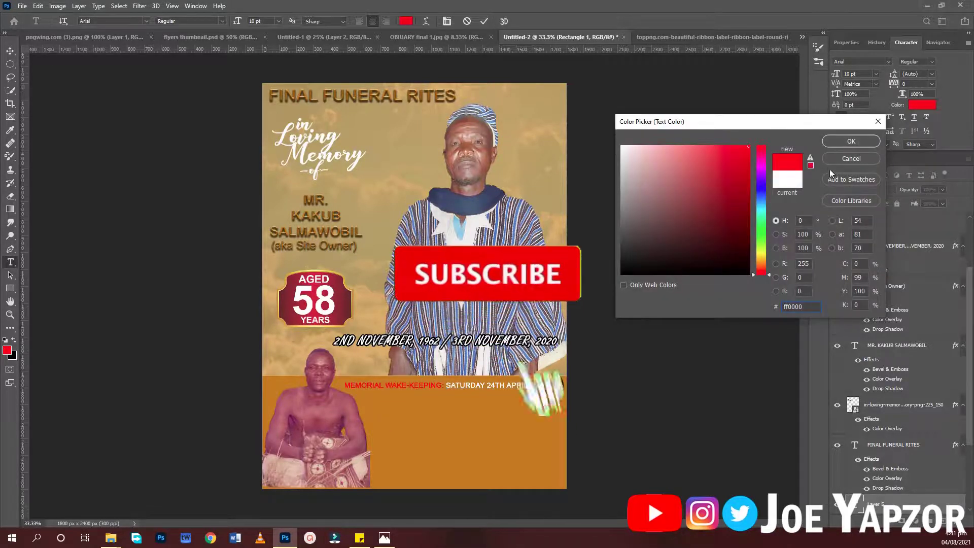
click(718, 211)
click(762, 190)
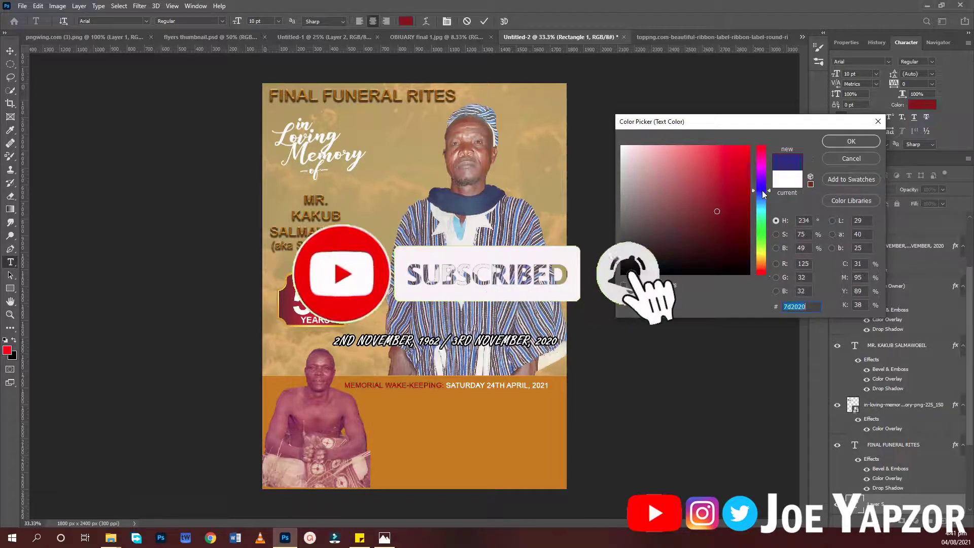
click(749, 147)
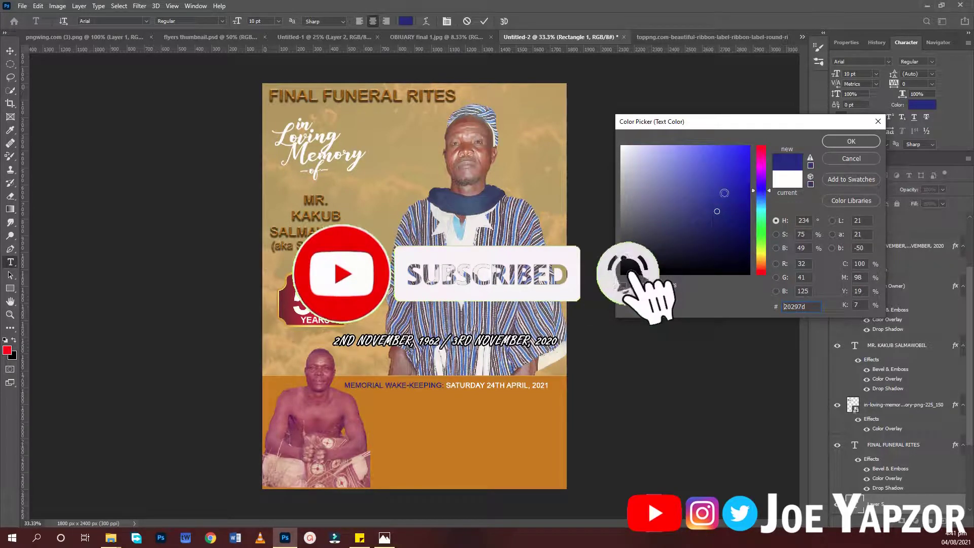
click(853, 142)
click(485, 21)
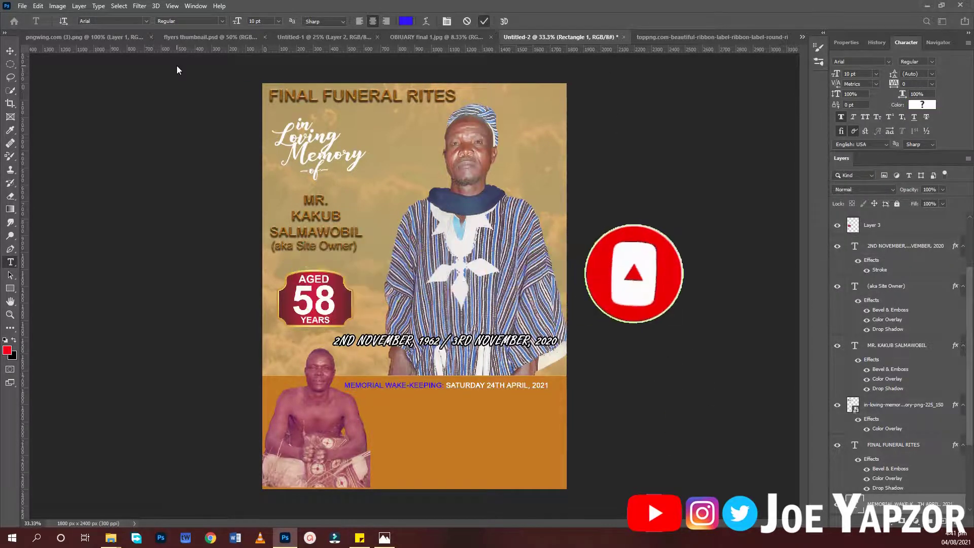
Enlarge the wake-keeping line to about 10.43 pt and place a duplicate of it just below
click(10, 51)
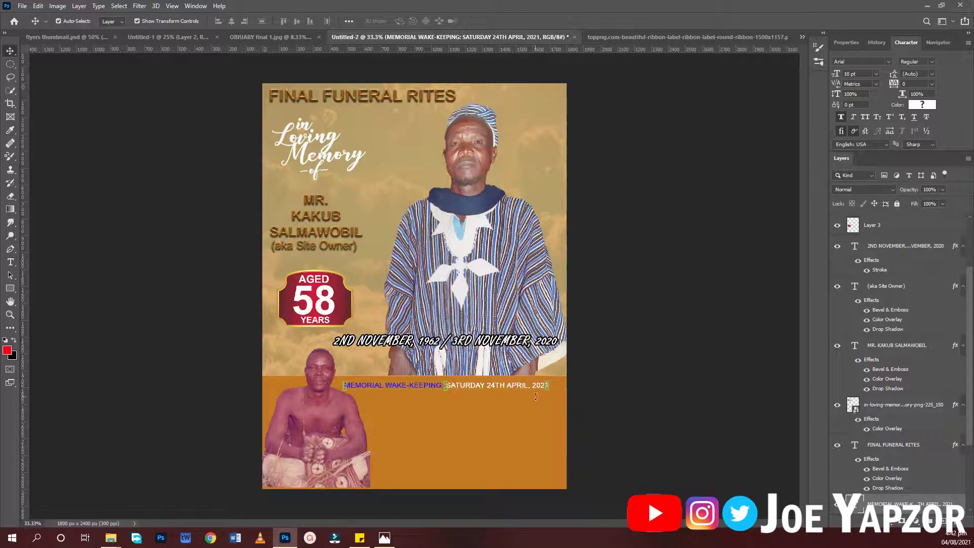
key(ctrl+t)
drag(548, 389, 522, 411)
key(Return)
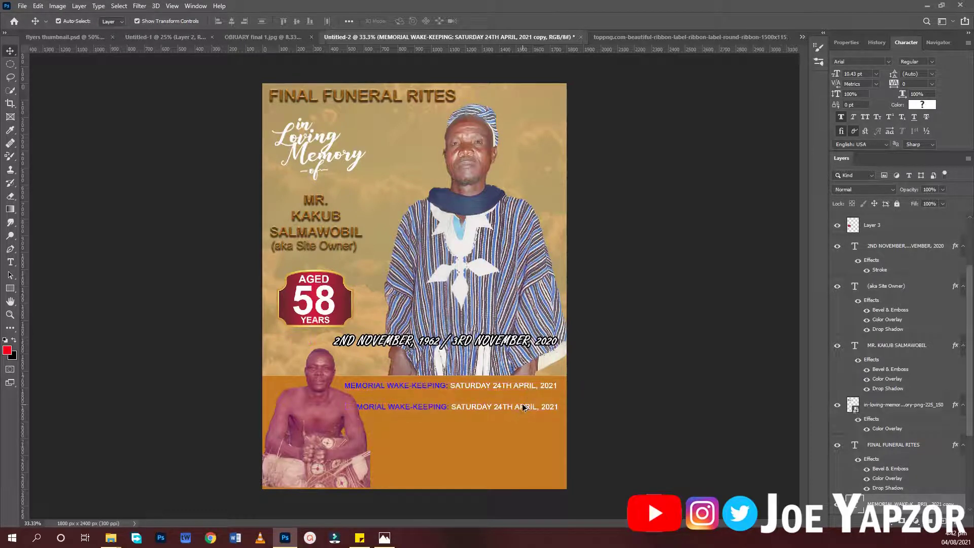
Add three more copies of the wake-keeping line, evenly spaced down the orange band
double_click(522, 405)
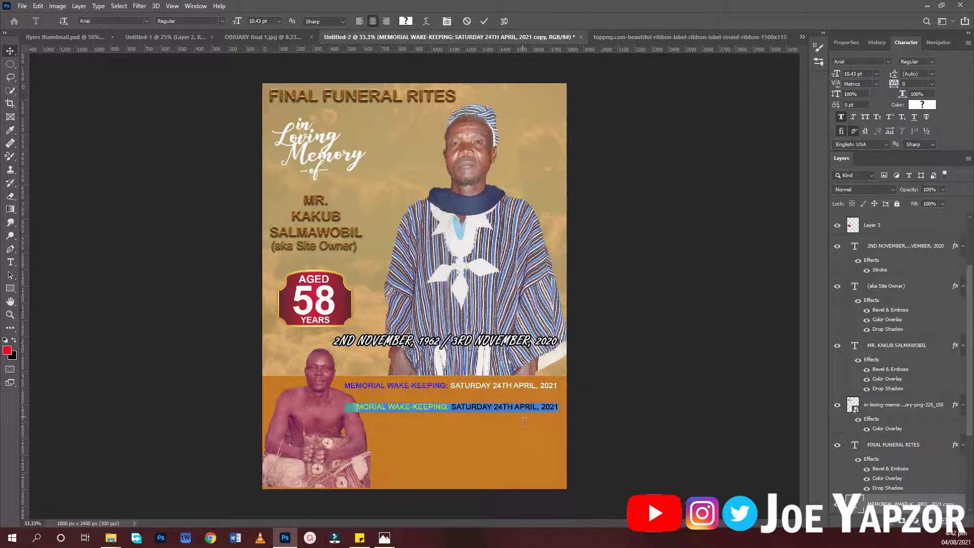
click(484, 22)
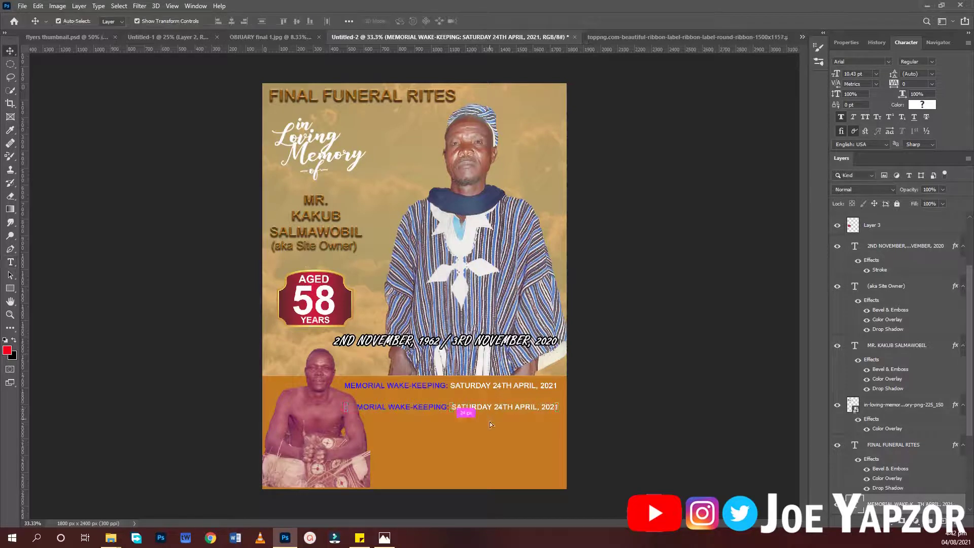
drag(490, 424, 500, 476)
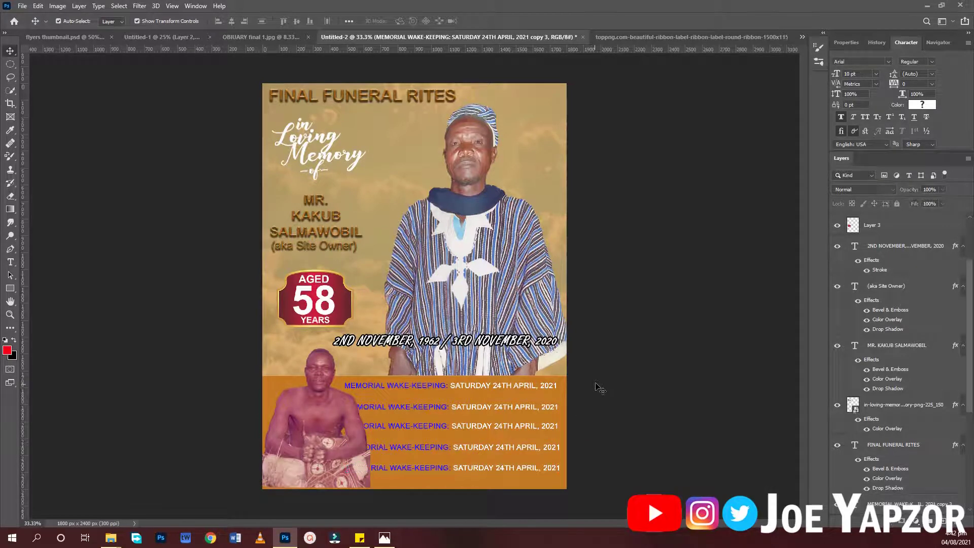
Delete the lowest of the five wake-keeping lines on the orange band
click(600, 388)
click(466, 474)
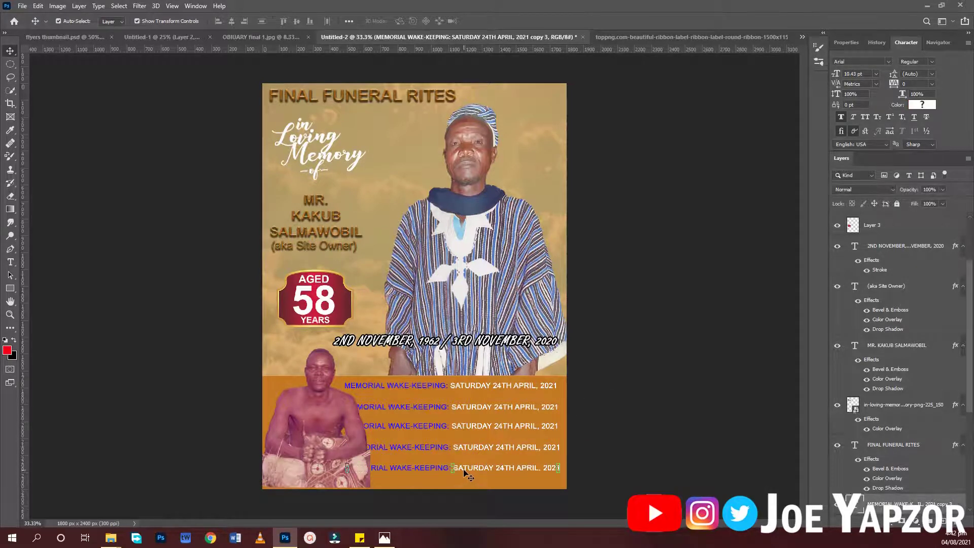
key(Delete)
click(624, 382)
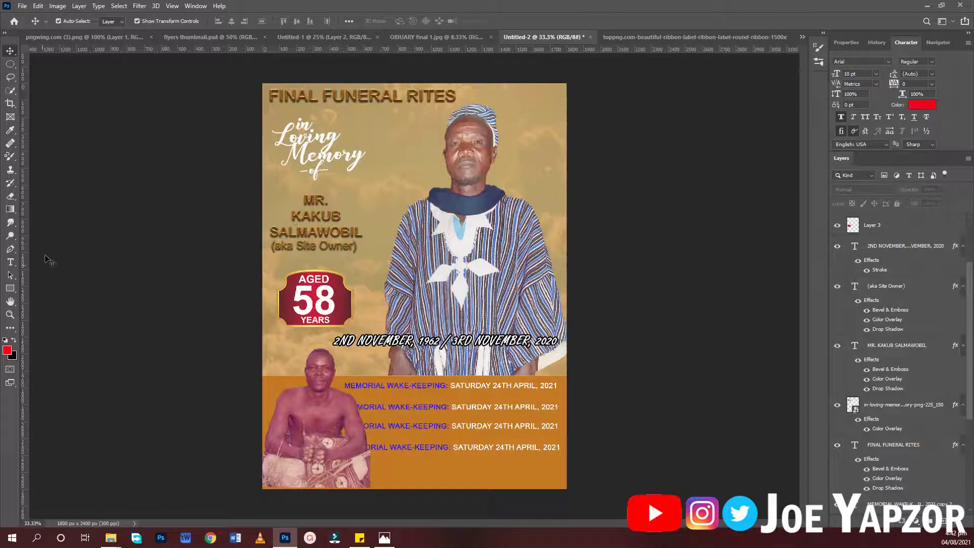
Draw a white-filled rectangle about 2799 × 252 px across the poster's bottom edge and shift it slightly down
click(11, 288)
mouse_move(213, 465)
mouse_down()
mouse_move(589, 545)
mouse_move(686, 508)
mouse_up()
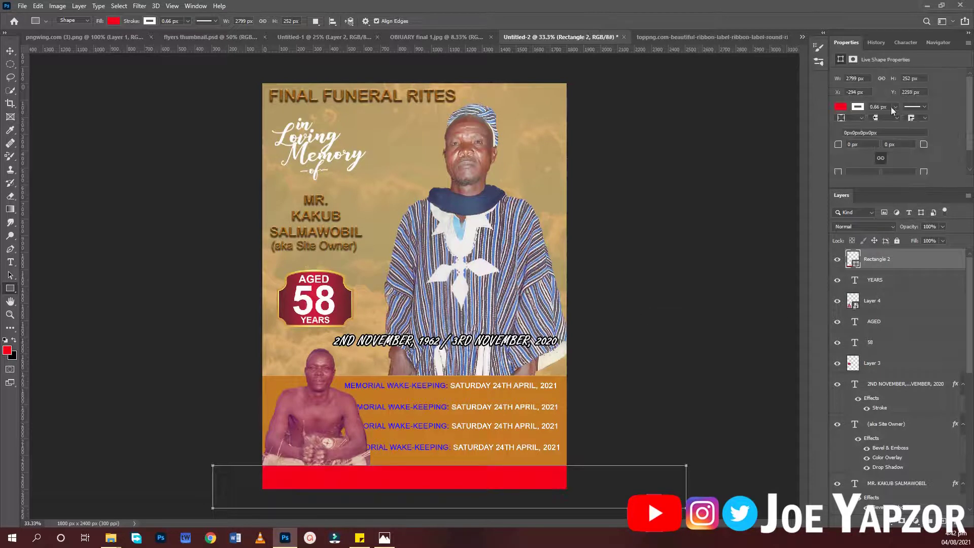
click(841, 107)
click(844, 161)
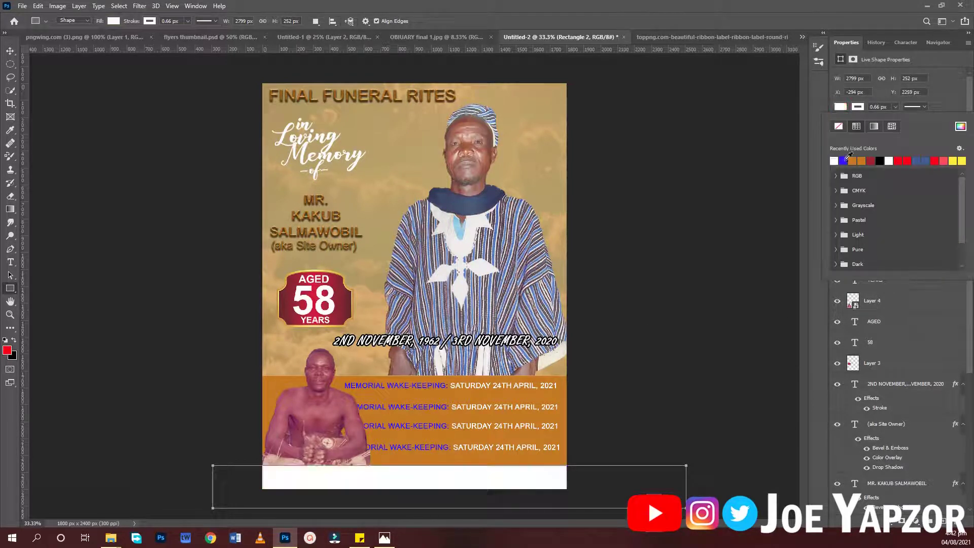
click(9, 53)
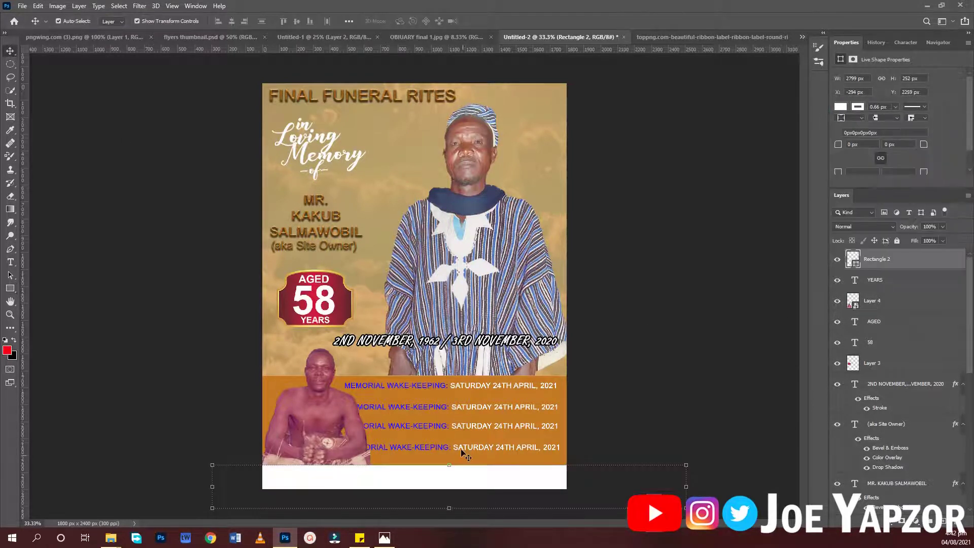
drag(470, 486, 472, 491)
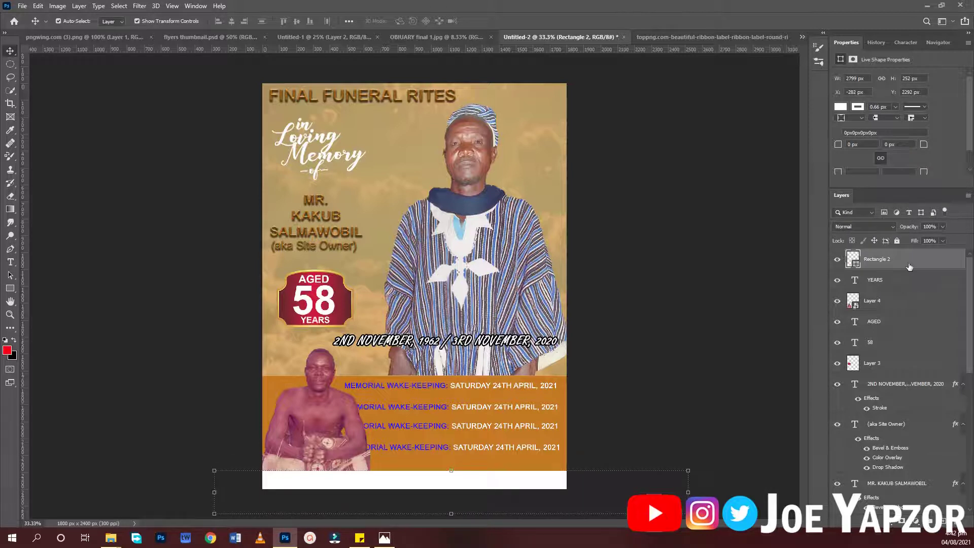
Restack the white rectangle directly above the orange band's layer and shift the seated man's portrait slightly left and down
scroll(914, 284, down, 2)
drag(863, 546, 921, 401)
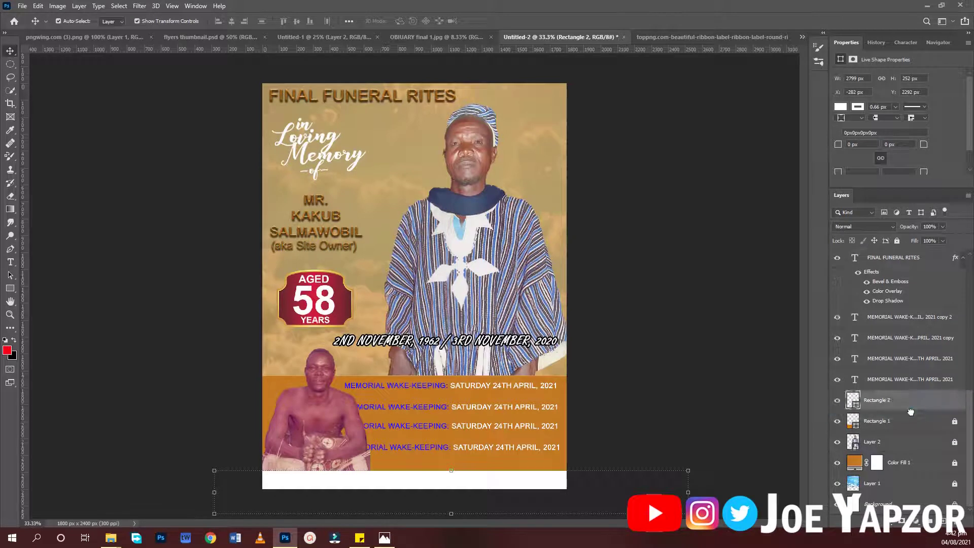
drag(294, 469, 283, 470)
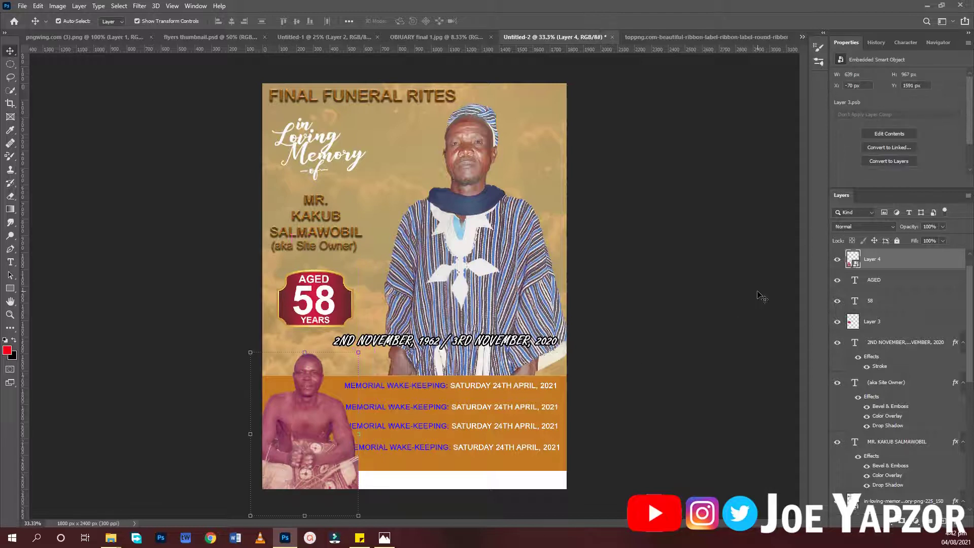
click(761, 296)
Add the text line "FINAL FUNERAL RITES ARRANGEMENT" between the dates line and the first wake-keeping line
key(t)
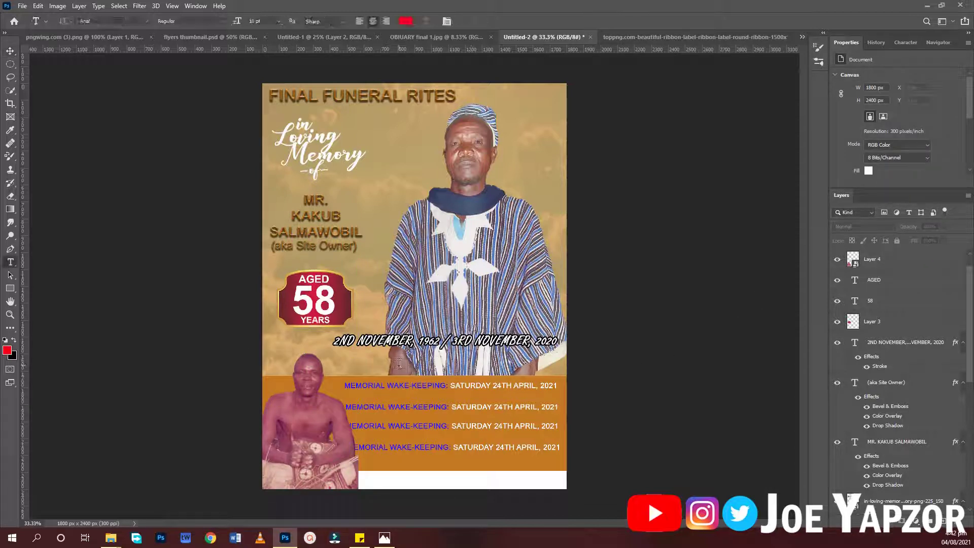
click(386, 363)
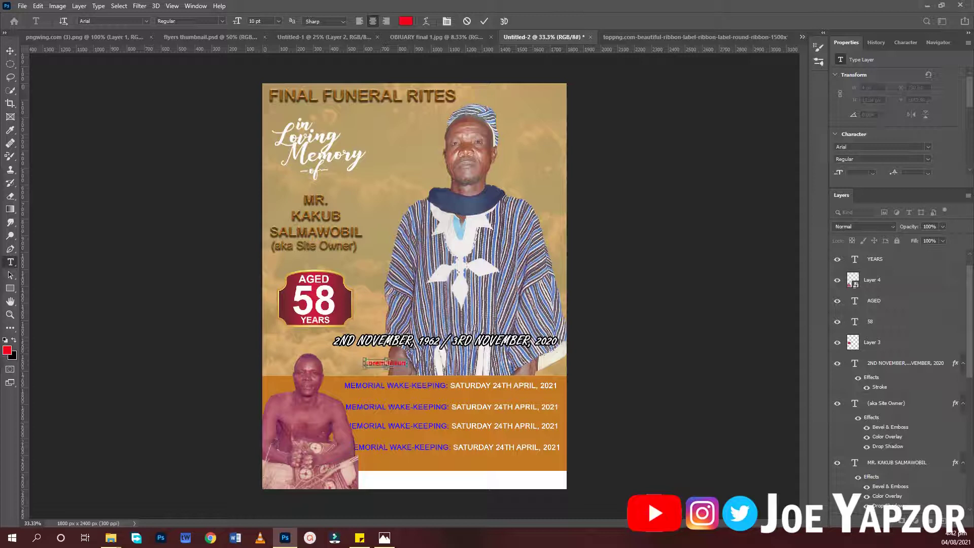
text(FINAL FUNERAL RITES)
key(alt+Right)
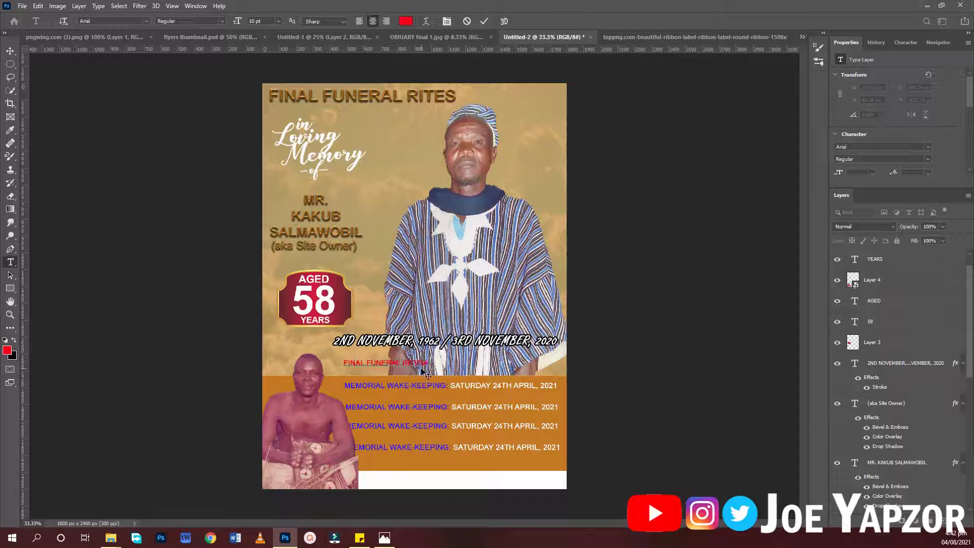
text(ARRANGEMEN)
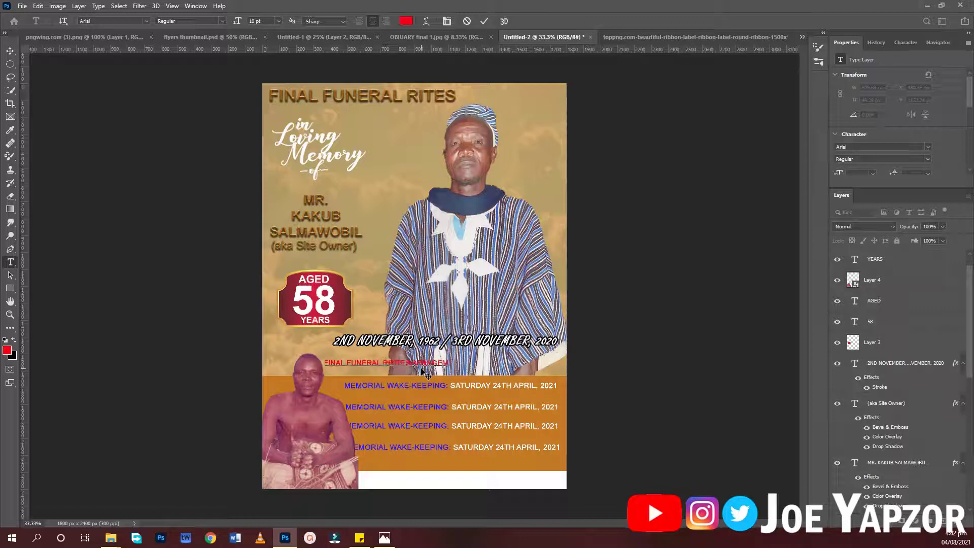
text(T)
Recolor the arrangement heading white, set it to 16 pt and position it just above the orange band
key(ctrl+a)
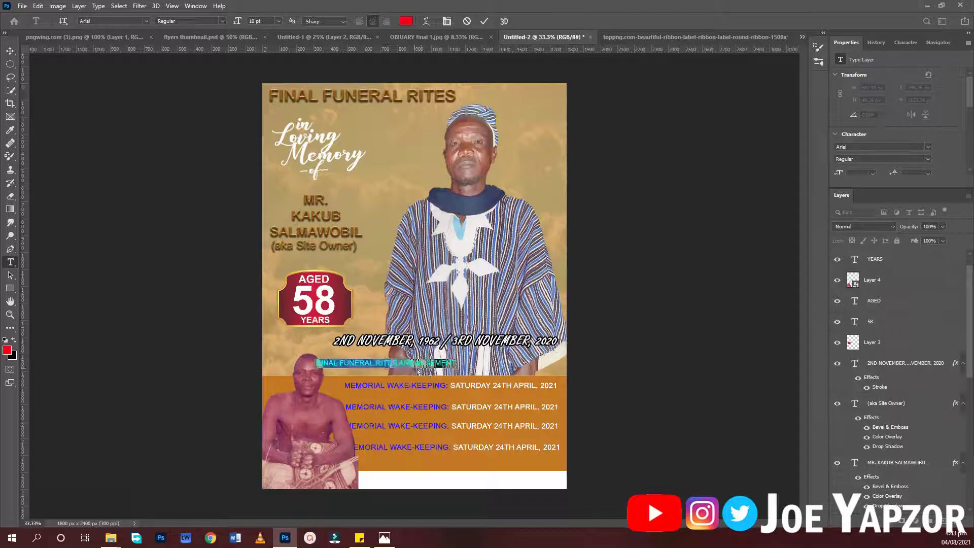
click(406, 21)
click(621, 147)
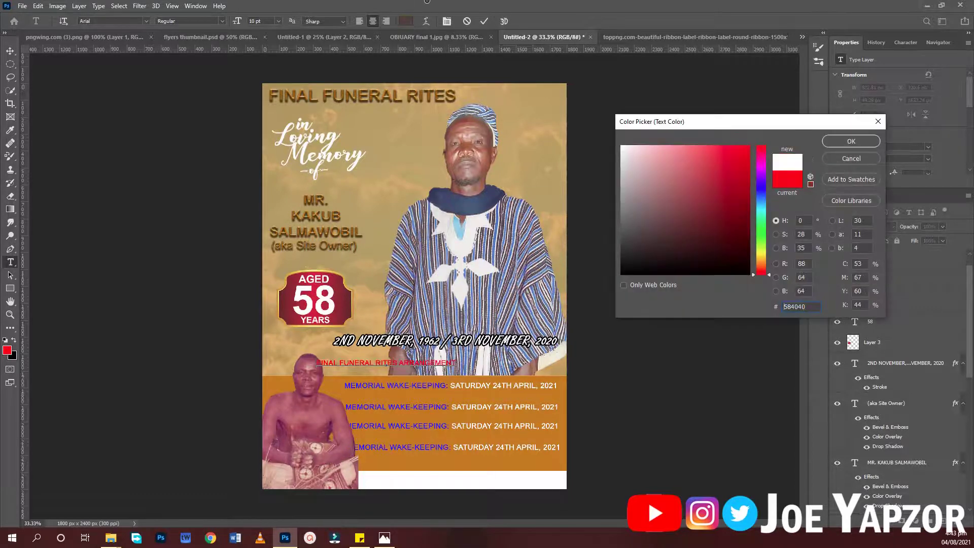
click(846, 142)
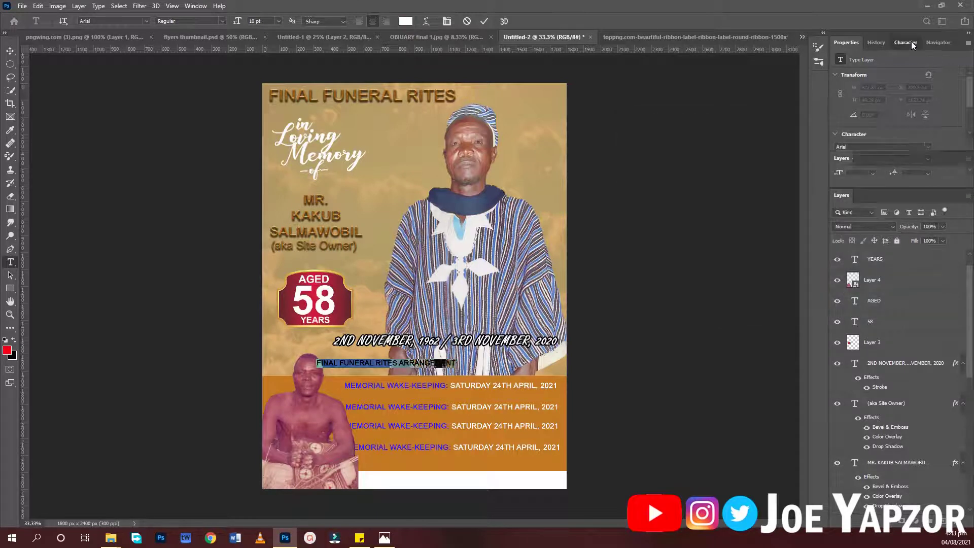
click(911, 41)
drag(839, 78, 597, 376)
drag(495, 420, 556, 428)
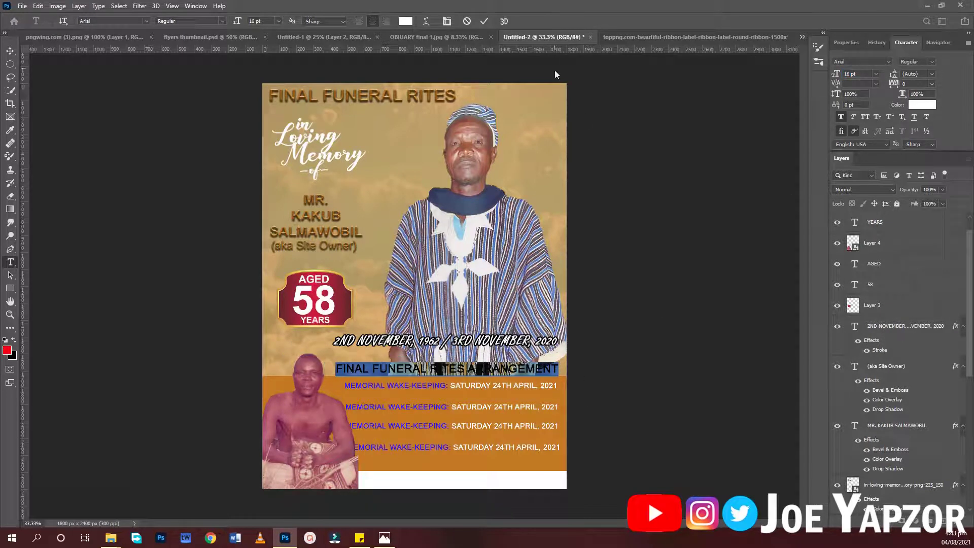
click(484, 23)
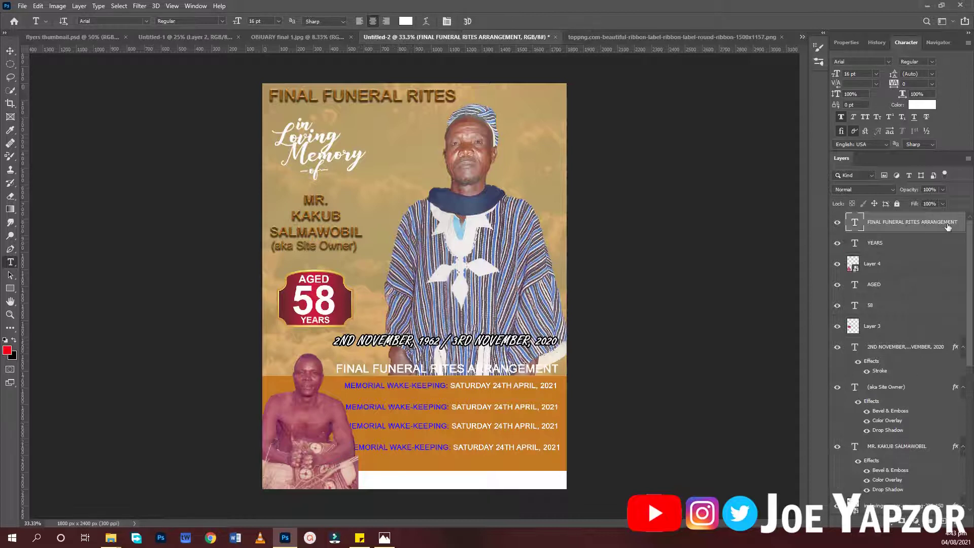
Apply a 7 px black outside Stroke effect to the "FINAL FUNERAL RITES ARRANGEMENT" heading
double_click(950, 227)
key(Return)
double_click(903, 215)
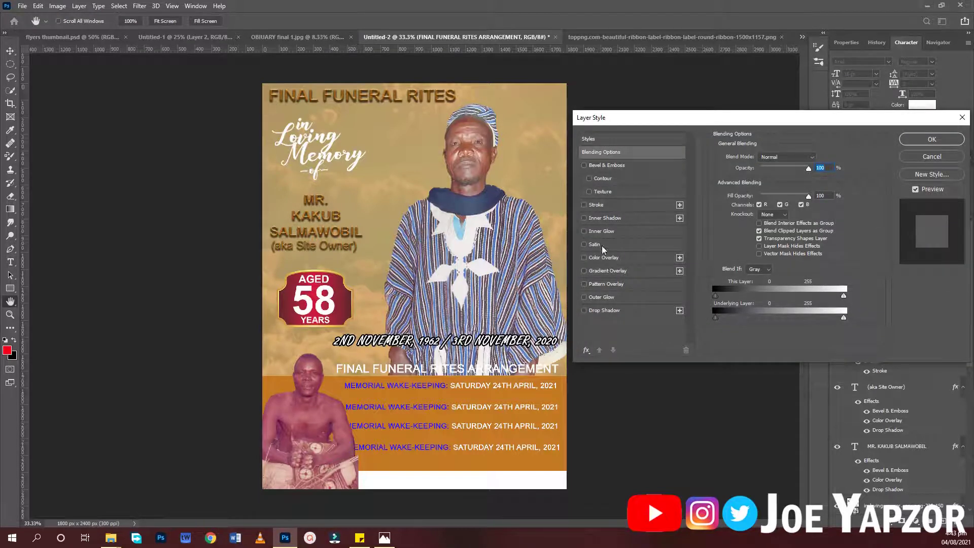
click(597, 206)
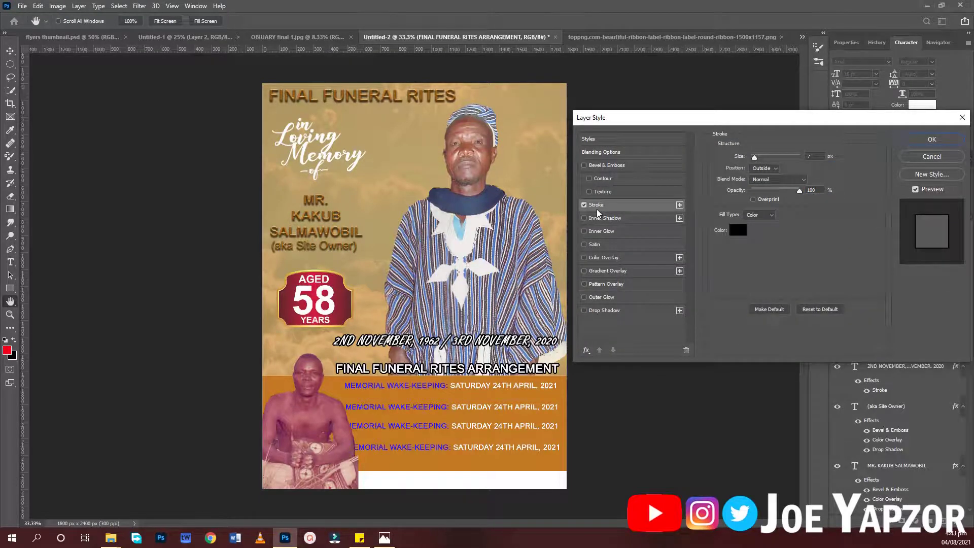
click(933, 140)
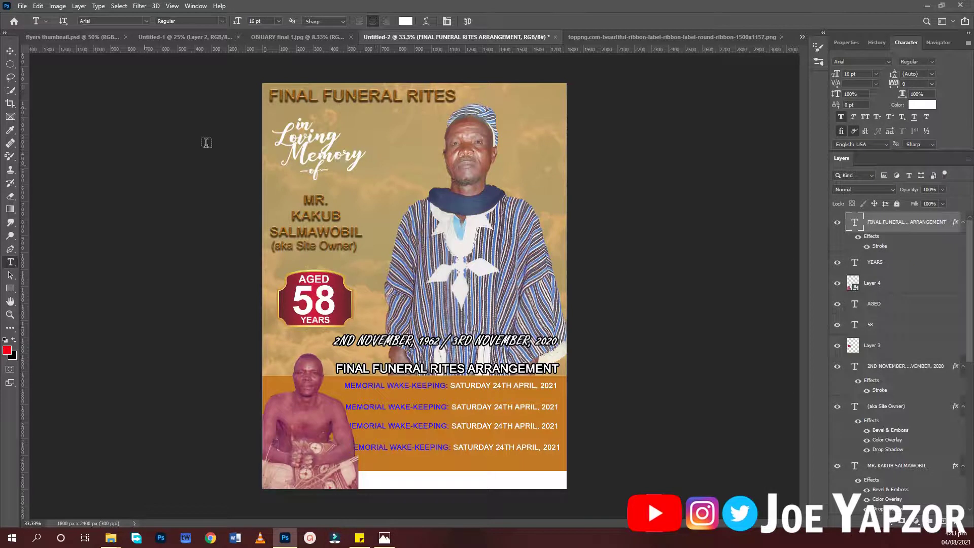
click(12, 52)
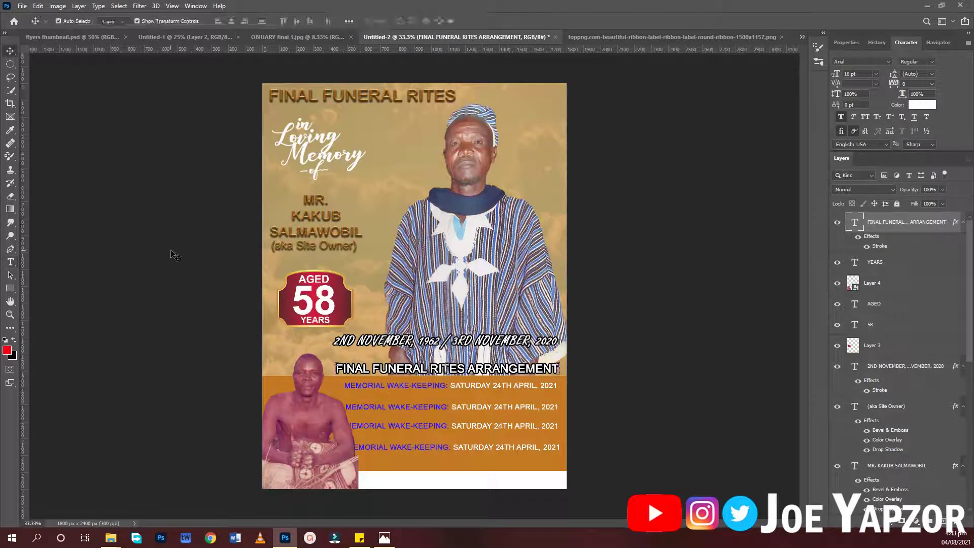
click(194, 302)
Add the 16 pt text "FOR MORE FLYERS PLS SUBSCRIBE" in dark grey #282828 and fit it on the white strip beside the seated man
key(t)
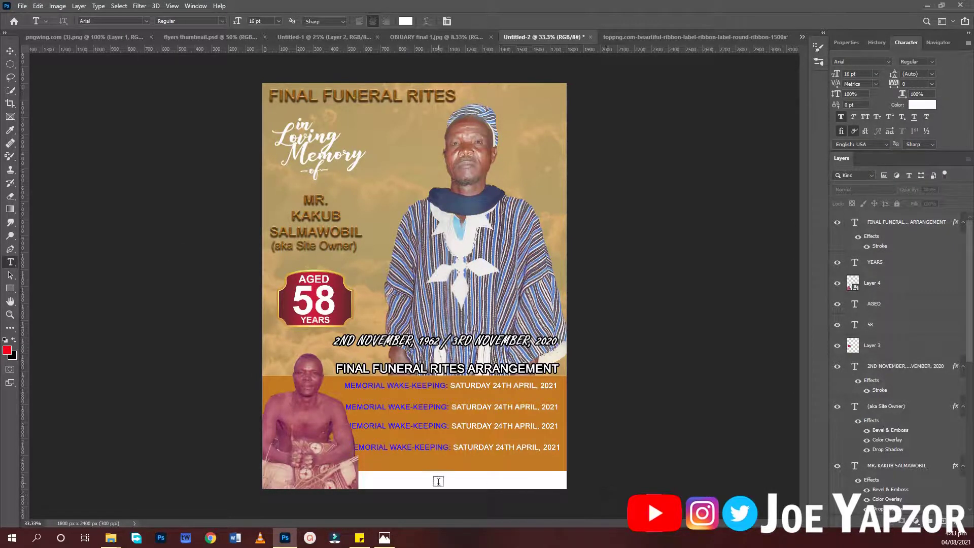
click(393, 480)
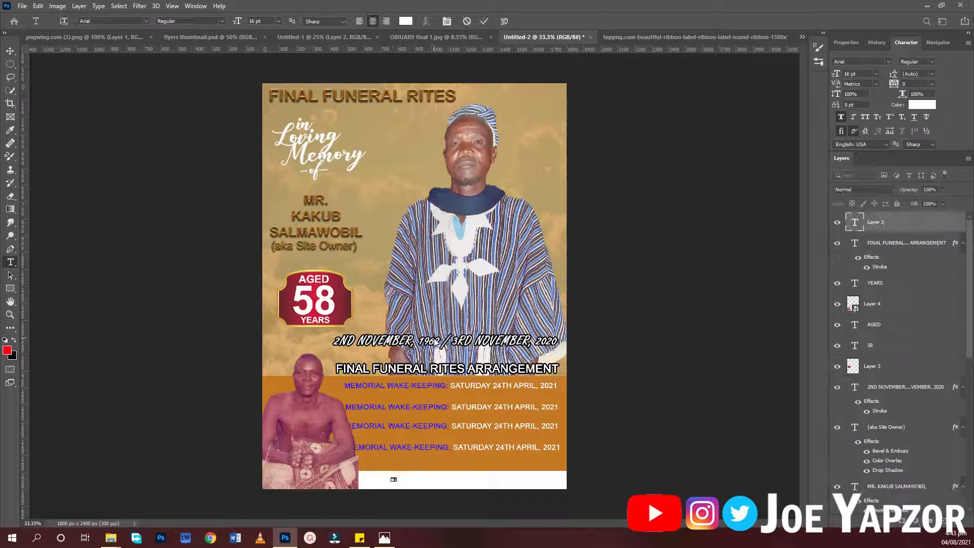
key(Escape)
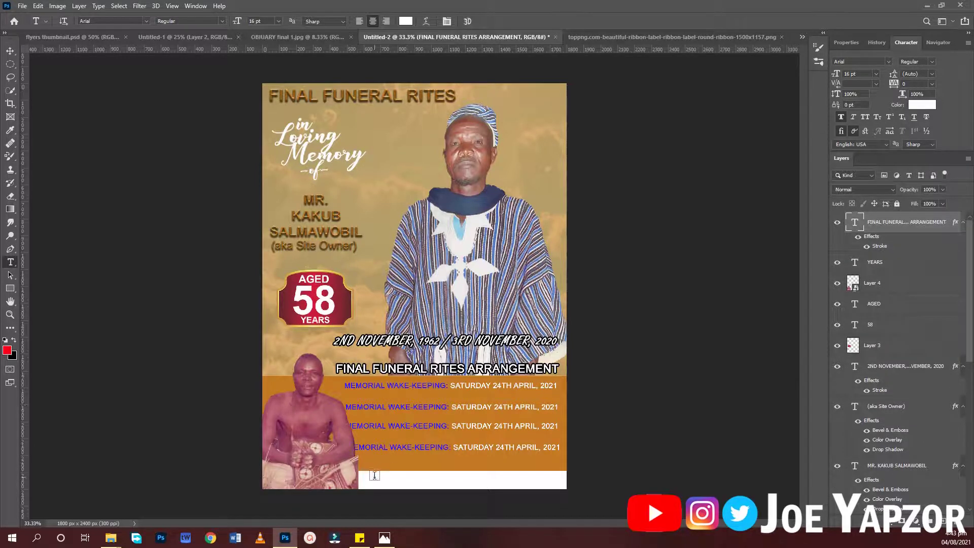
click(369, 480)
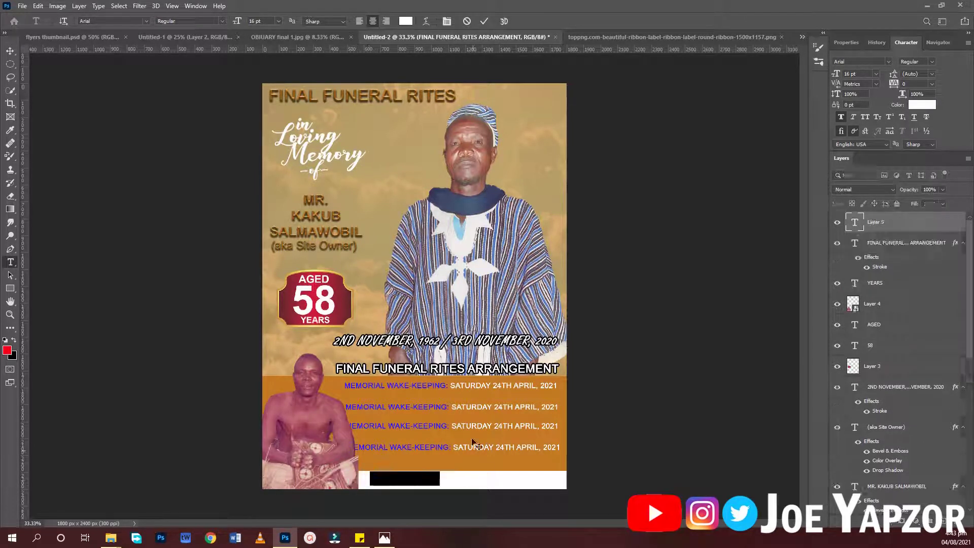
click(406, 21)
click(622, 254)
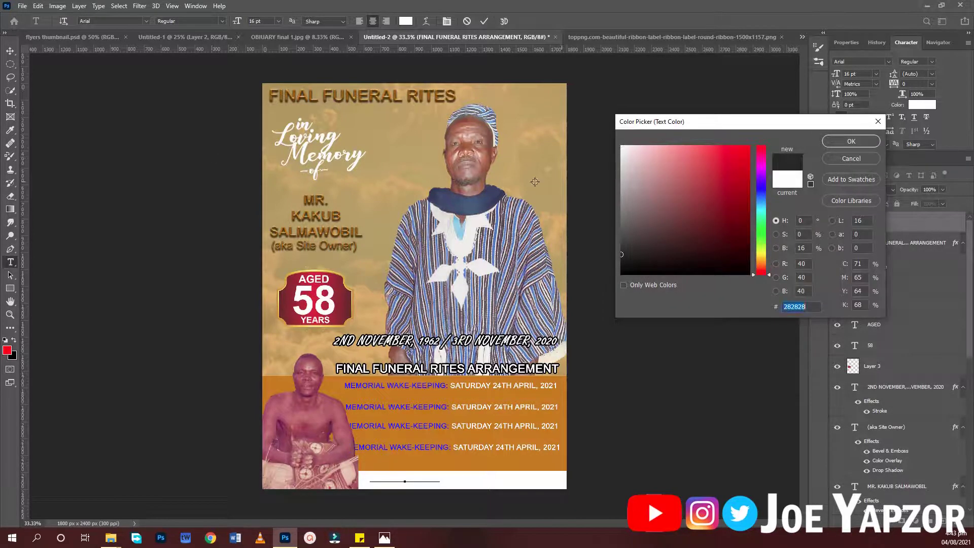
click(828, 143)
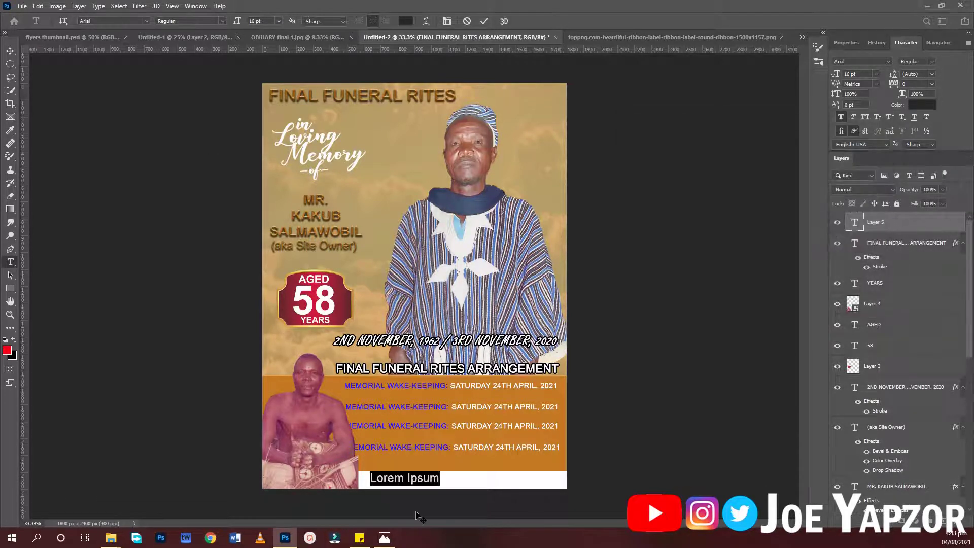
text(FOR MORE)
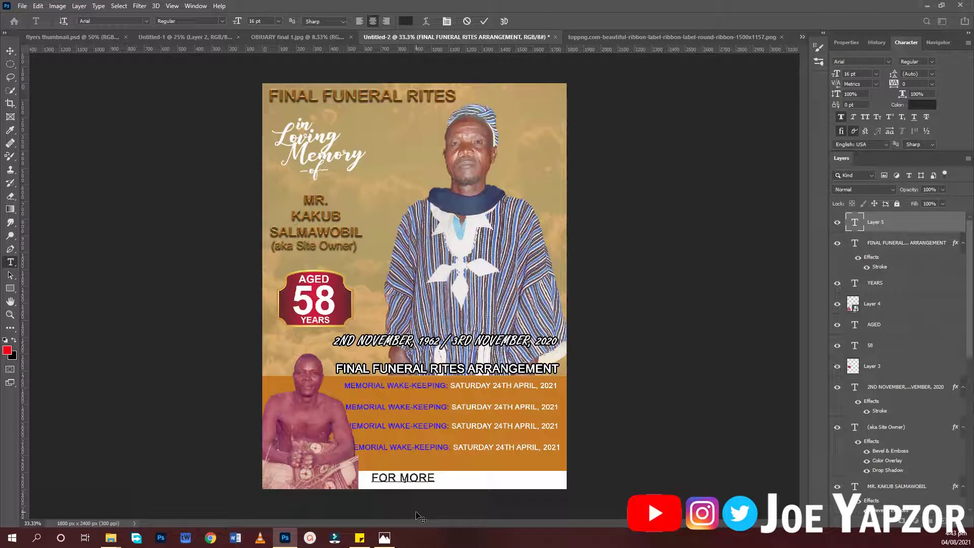
text( FLYERS)
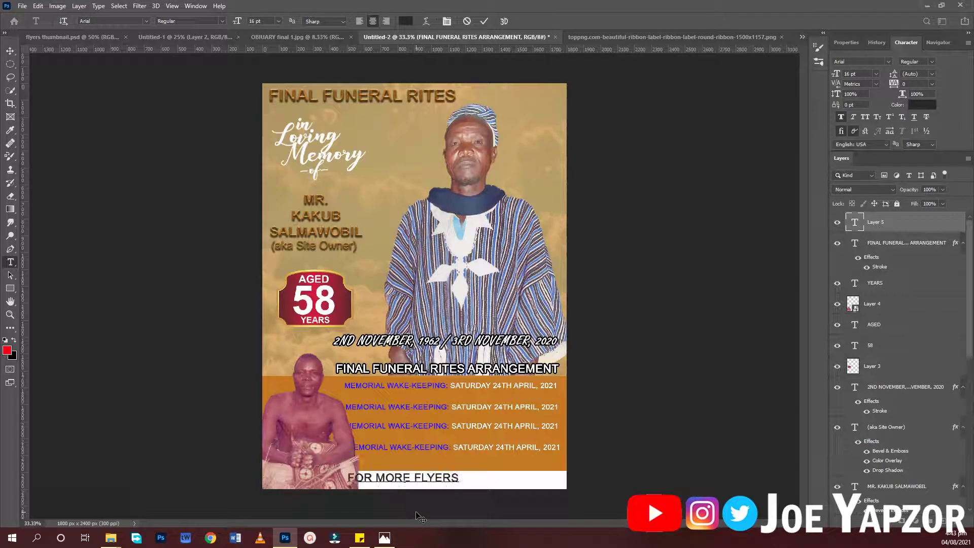
text( PLS )
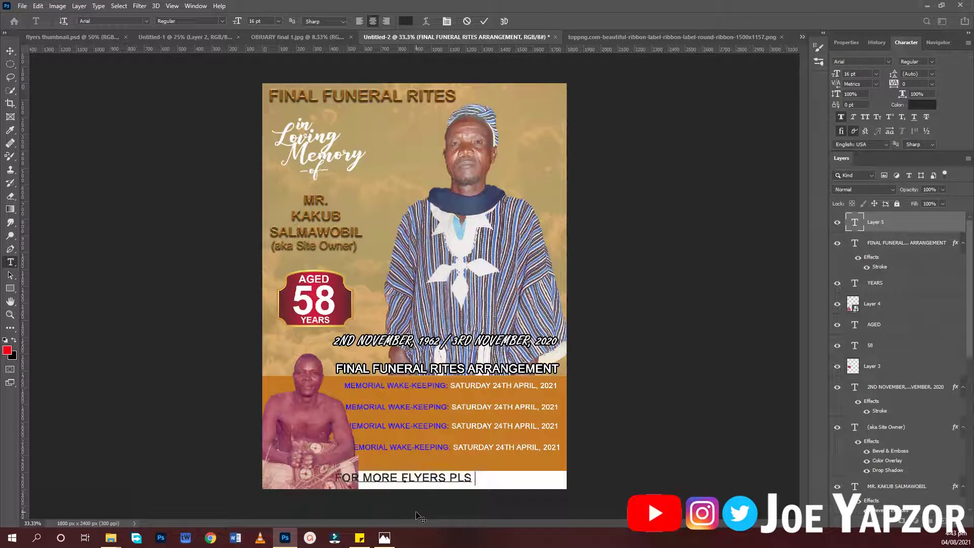
text(SUBSCRIBE)
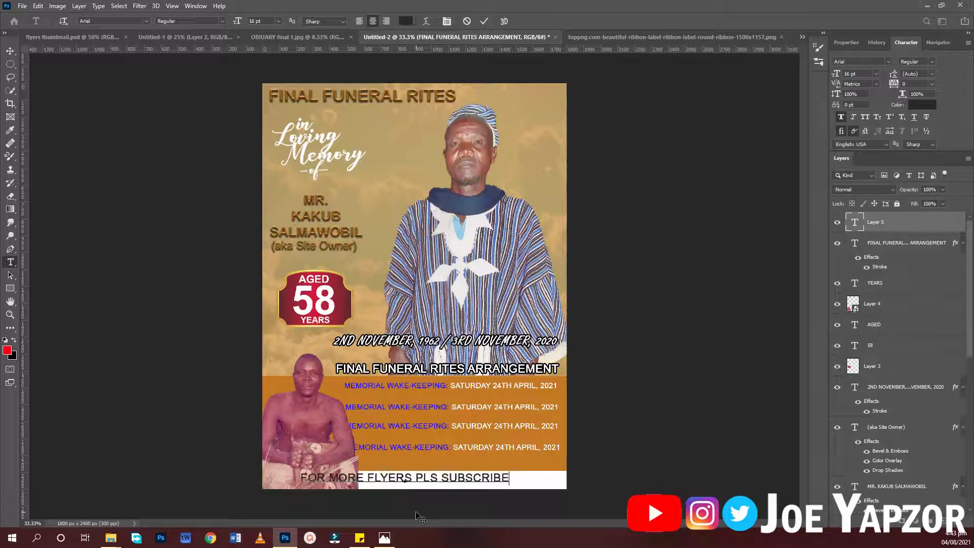
drag(463, 478, 526, 478)
Enlarge only the word "SUBSCRIBE" to 19 pt and commit the text
double_click(512, 473)
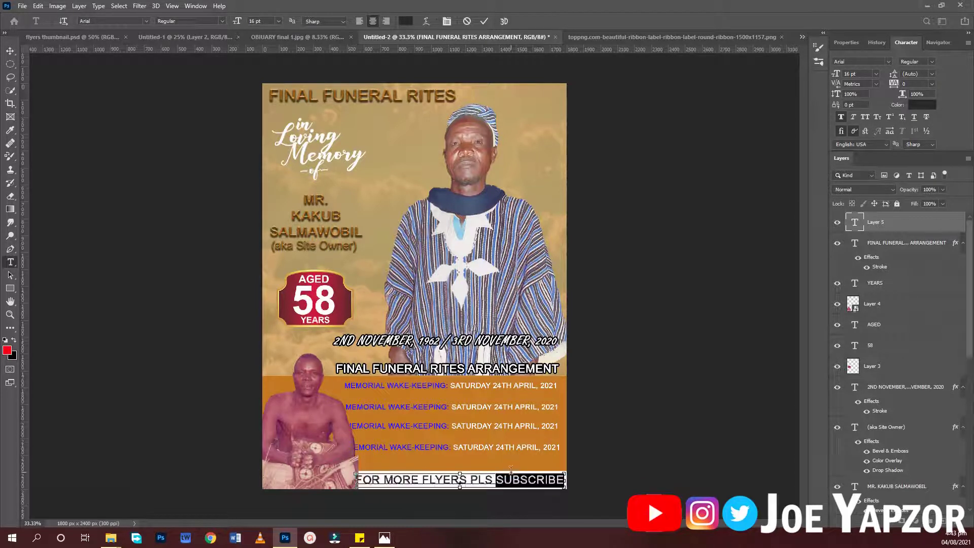
key(ctrl+shift+period)
key(ctrl+shift+period)
key(ctrl+shift+period)
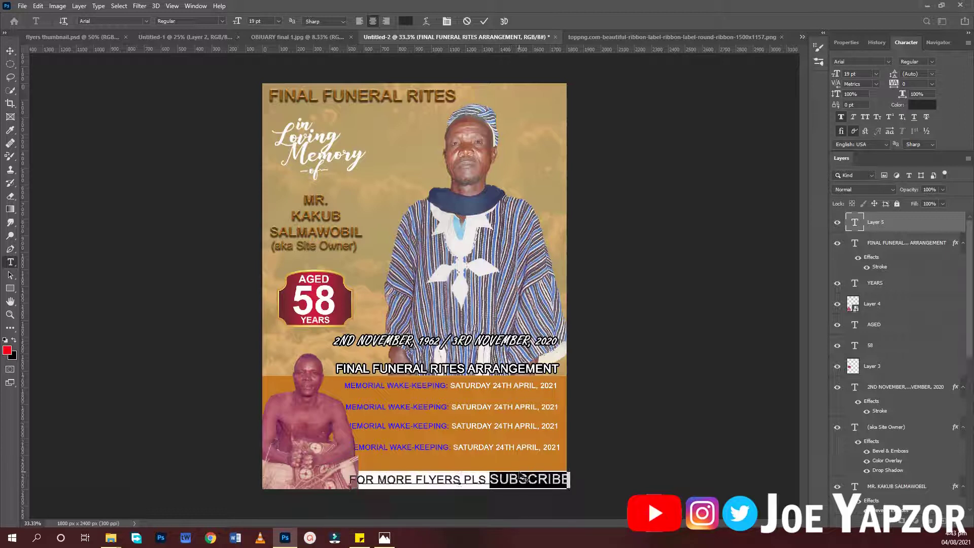
key(ctrl+a)
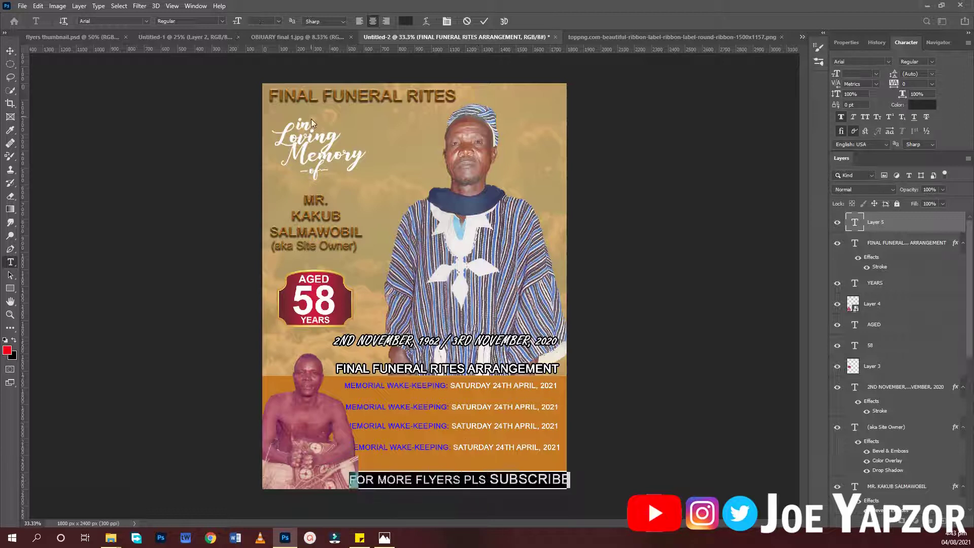
click(484, 21)
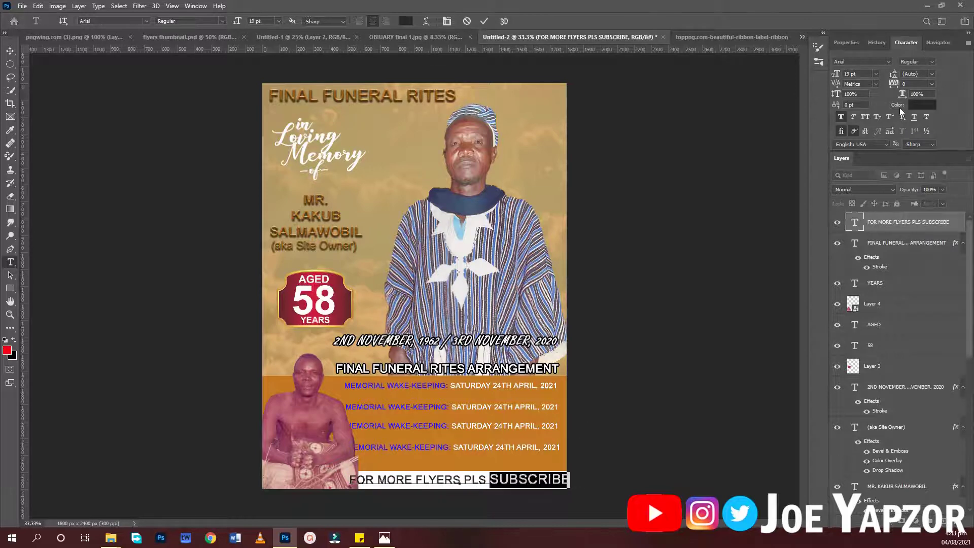
Recolor the word "SUBSCRIBE" in the footer text red #ff0000 and commit the text
click(922, 104)
text(ff0000)
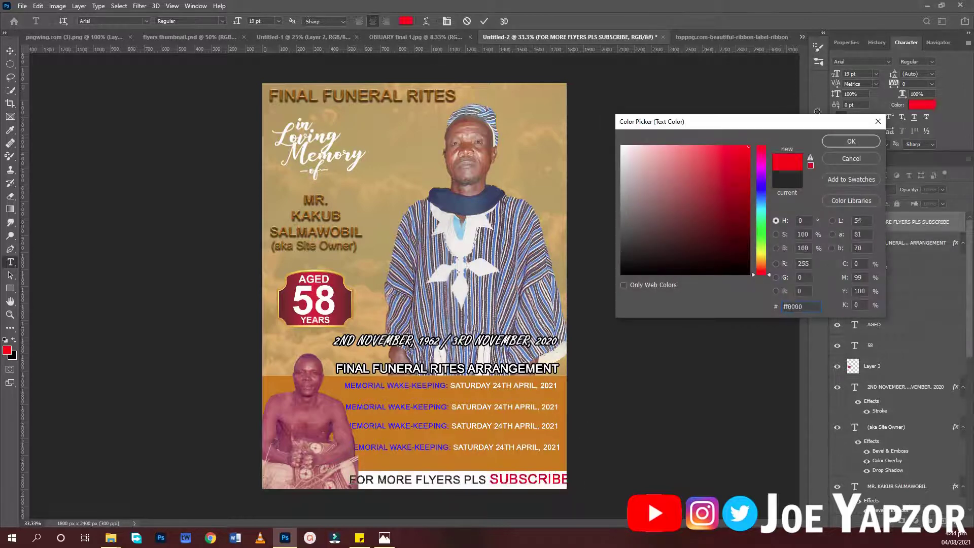
click(850, 142)
click(486, 23)
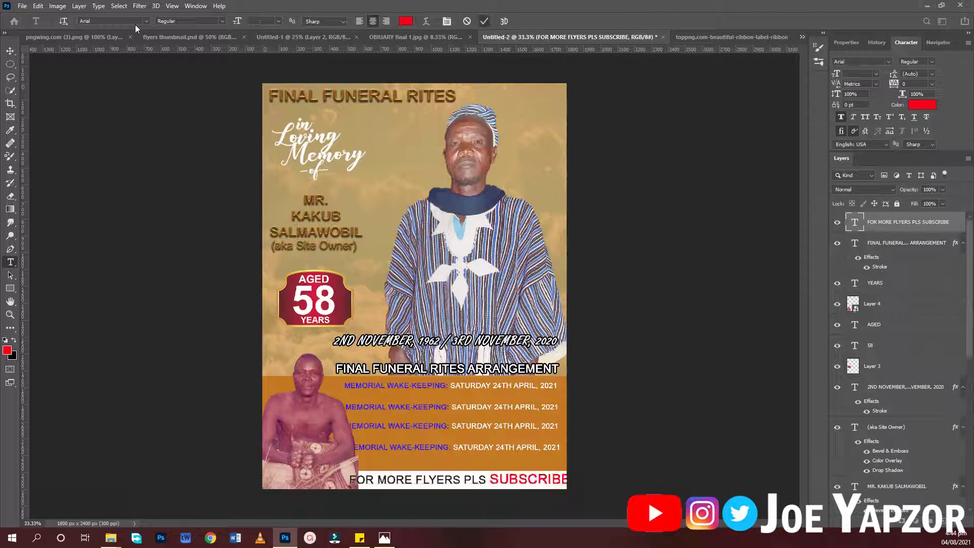
Scale the footer text down to about 95% and fit it within the white strip, then deselect its layer
click(10, 50)
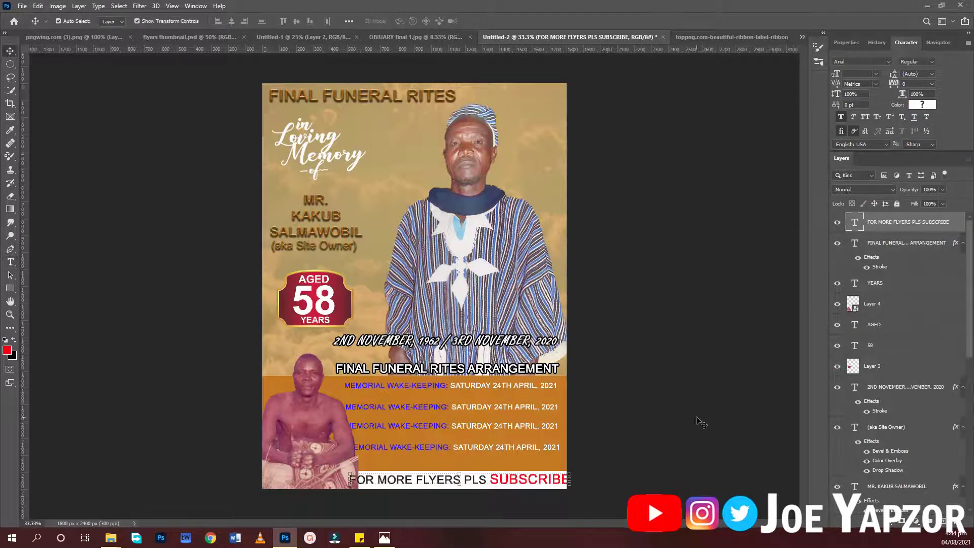
click(571, 472)
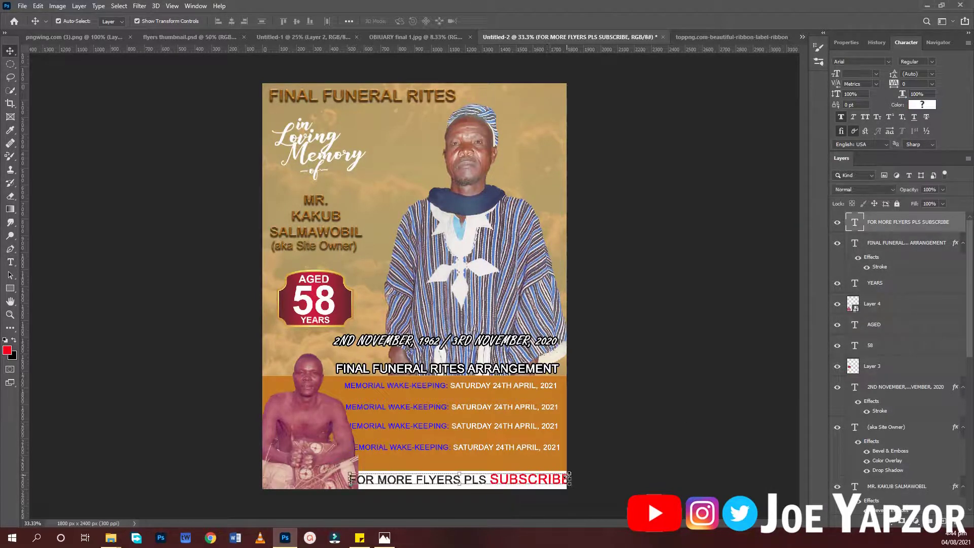
drag(571, 472, 533, 486)
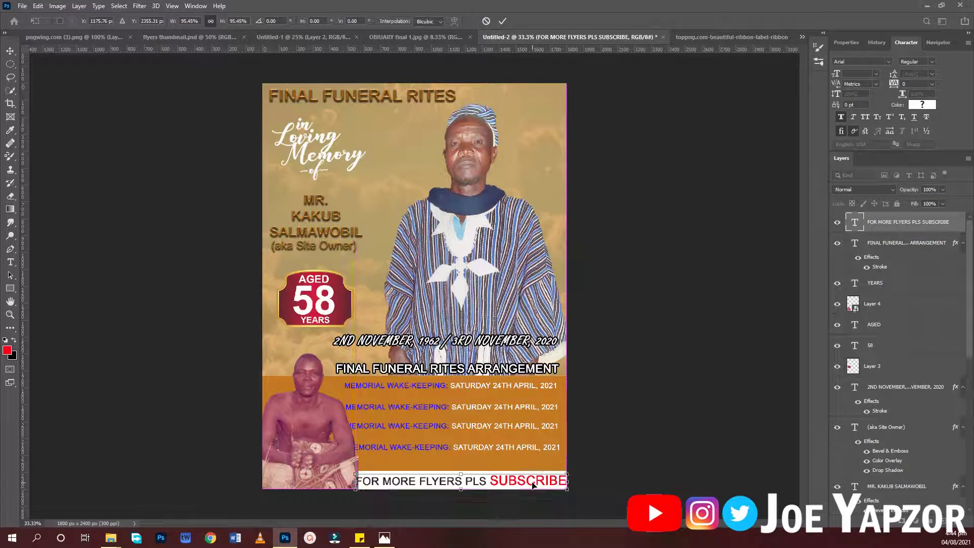
key(Return)
click(638, 328)
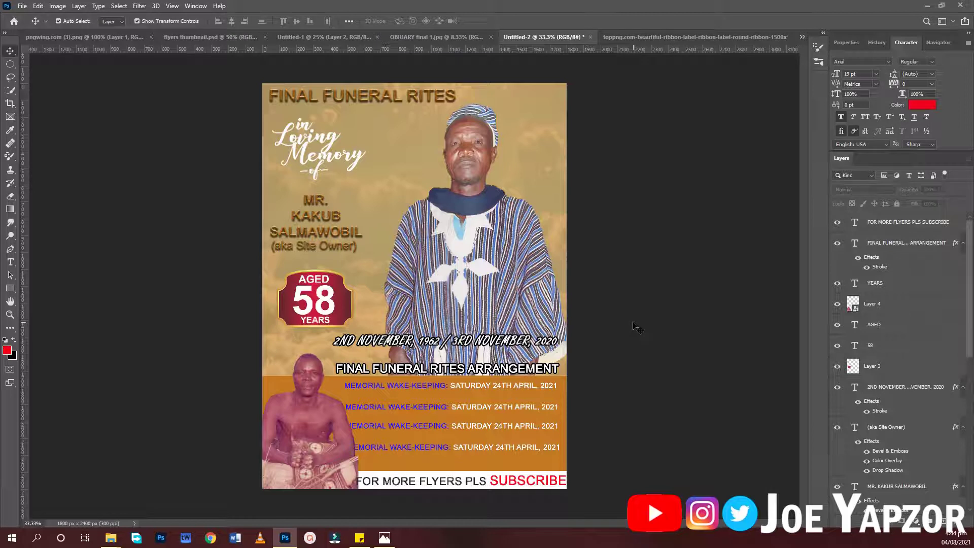